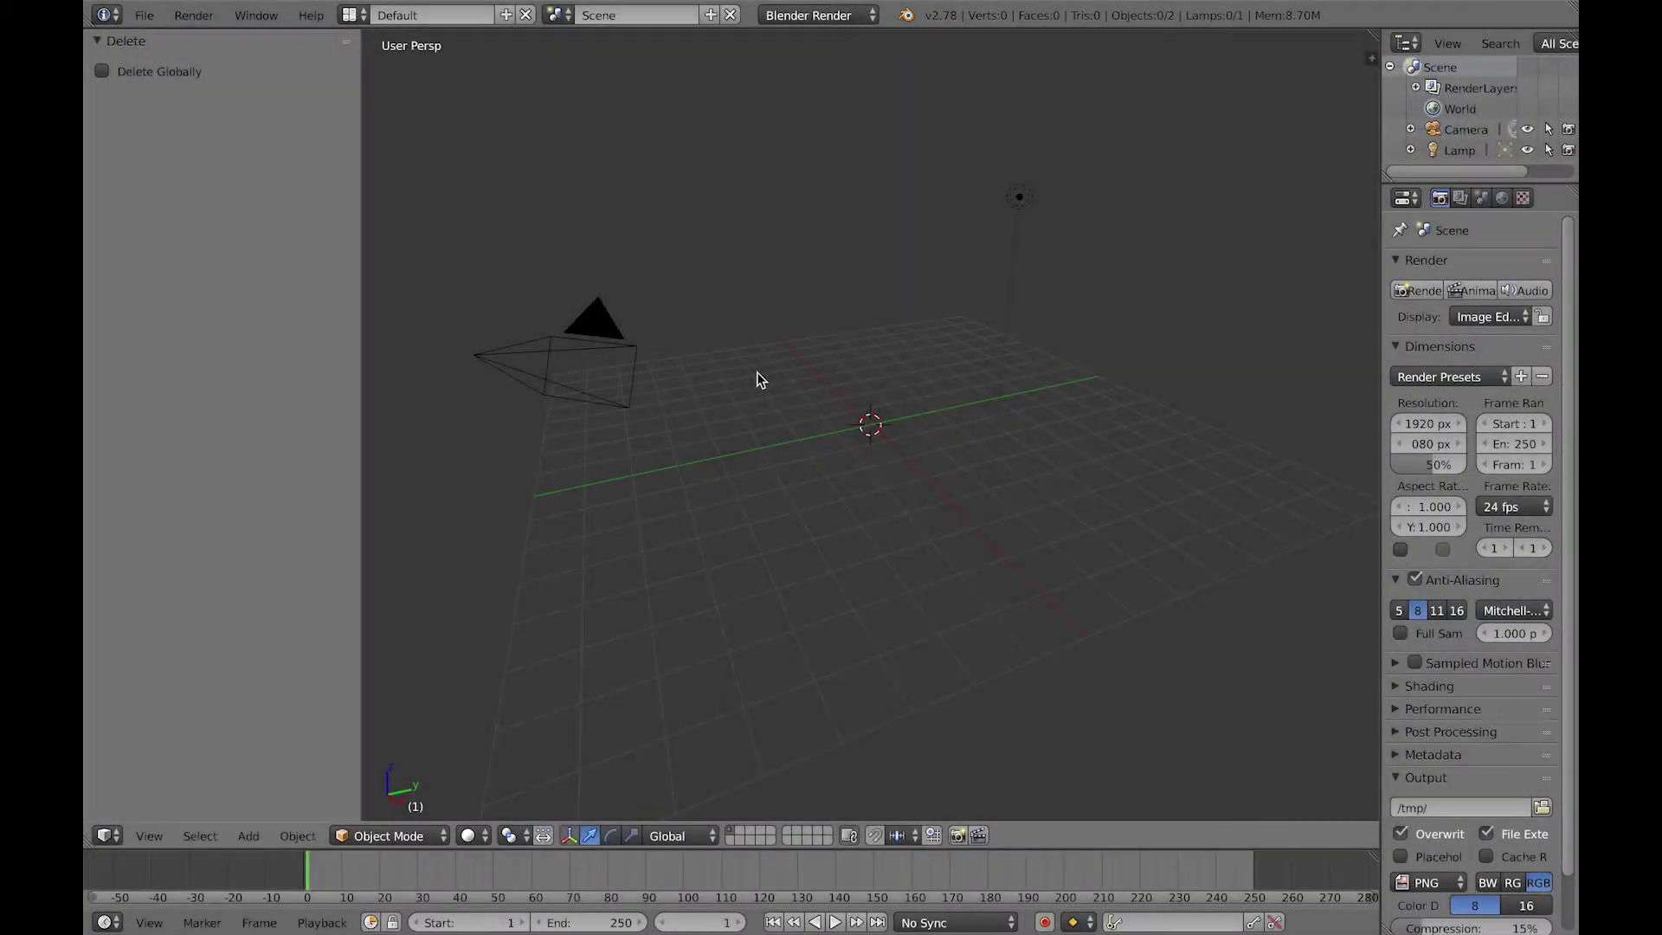
Step: Add a Dynamic Jet mesh from the Shift+A Mesh menu and orbit around it
{"action": "key", "text": "shift+a"}
{"action": "mouse_move", "coordinate": [757, 379]}
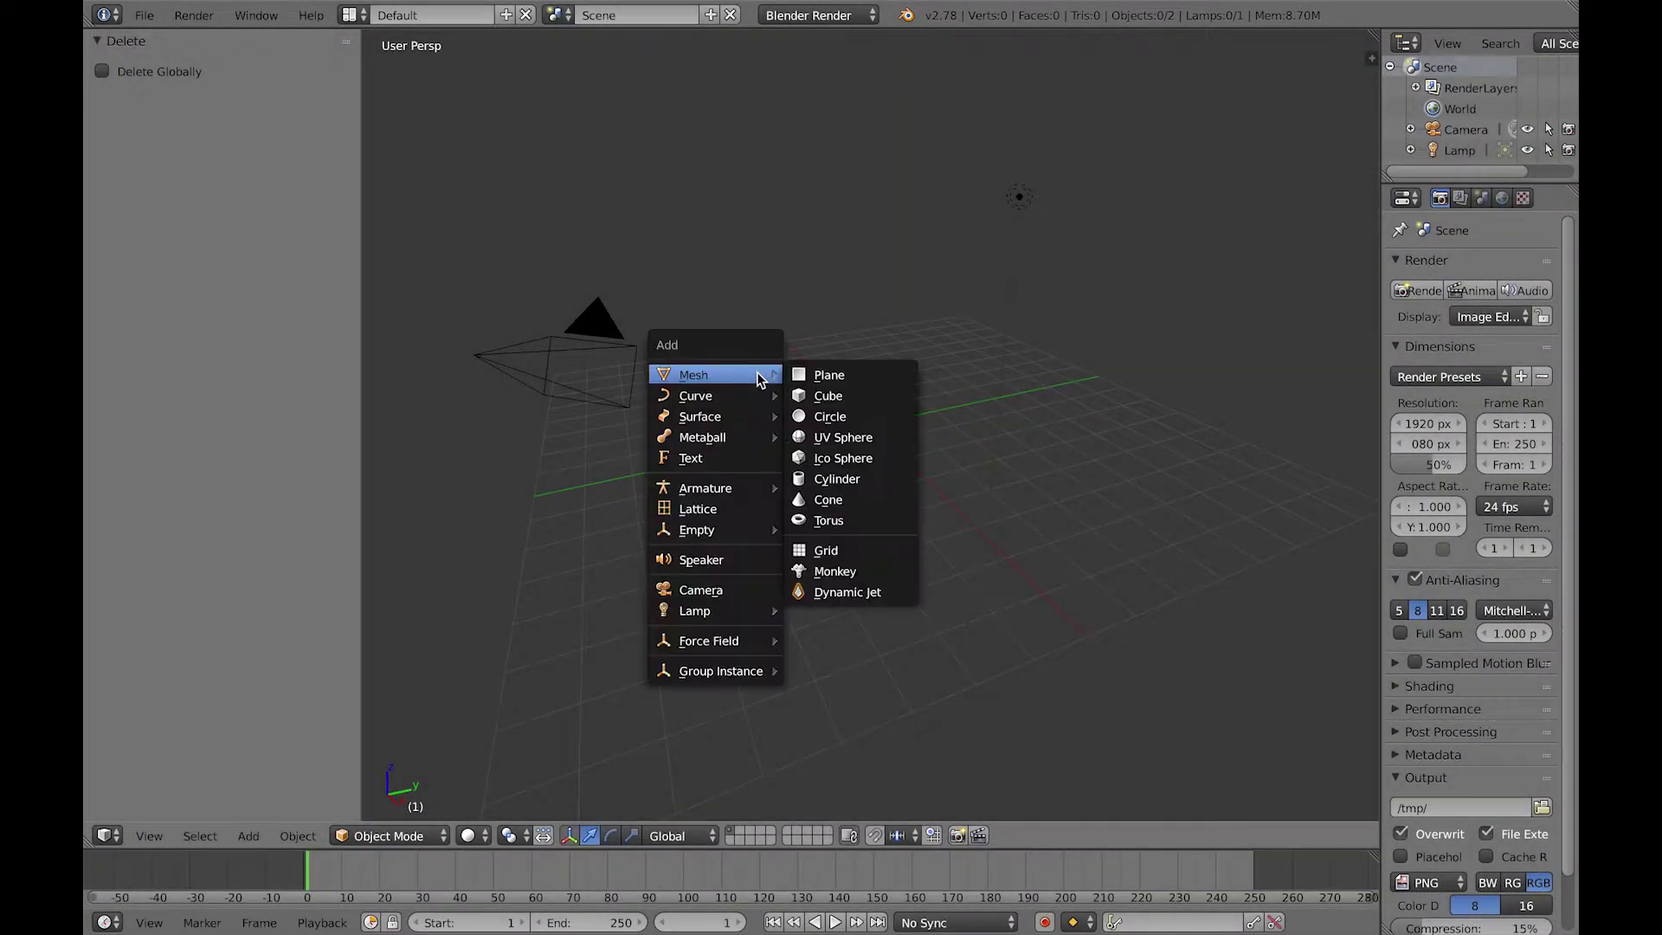
{"action": "left_click", "coordinate": [817, 583]}
{"action": "middle_click_drag", "start_coordinate": [519, 304], "coordinate": [870, 370]}
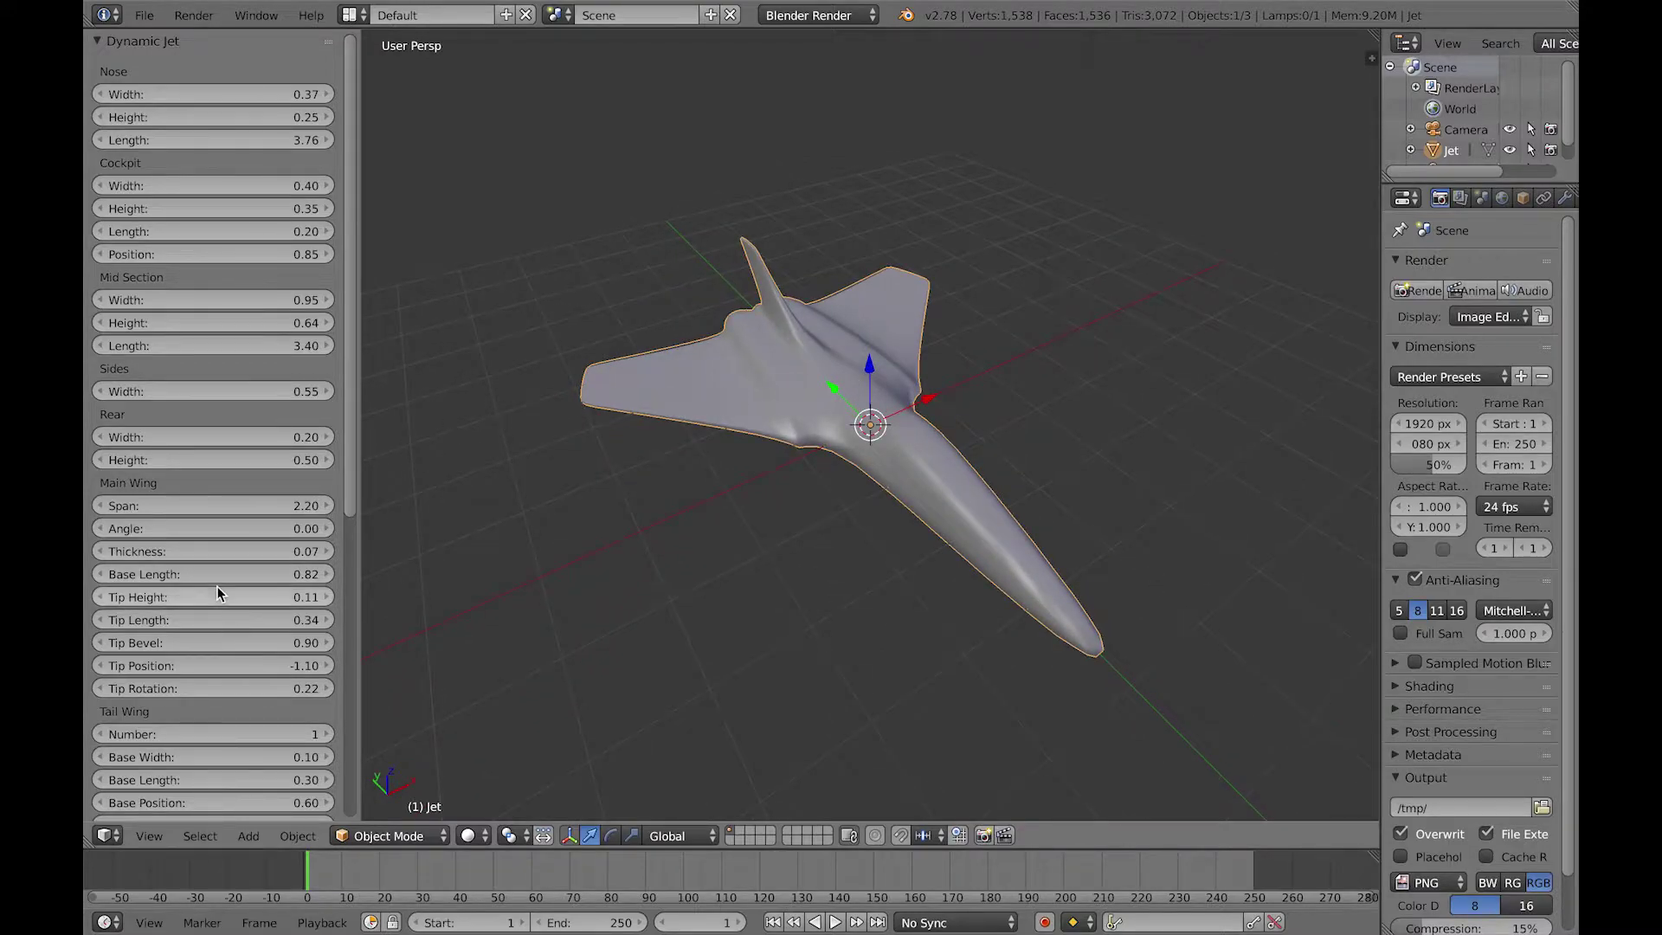
Step: Move the main wing tips to 1.18 with rotation -0.02, and lengthen the nose to 4.72
{"action": "left_click_drag", "start_coordinate": [174, 665], "coordinate": [215, 689]}
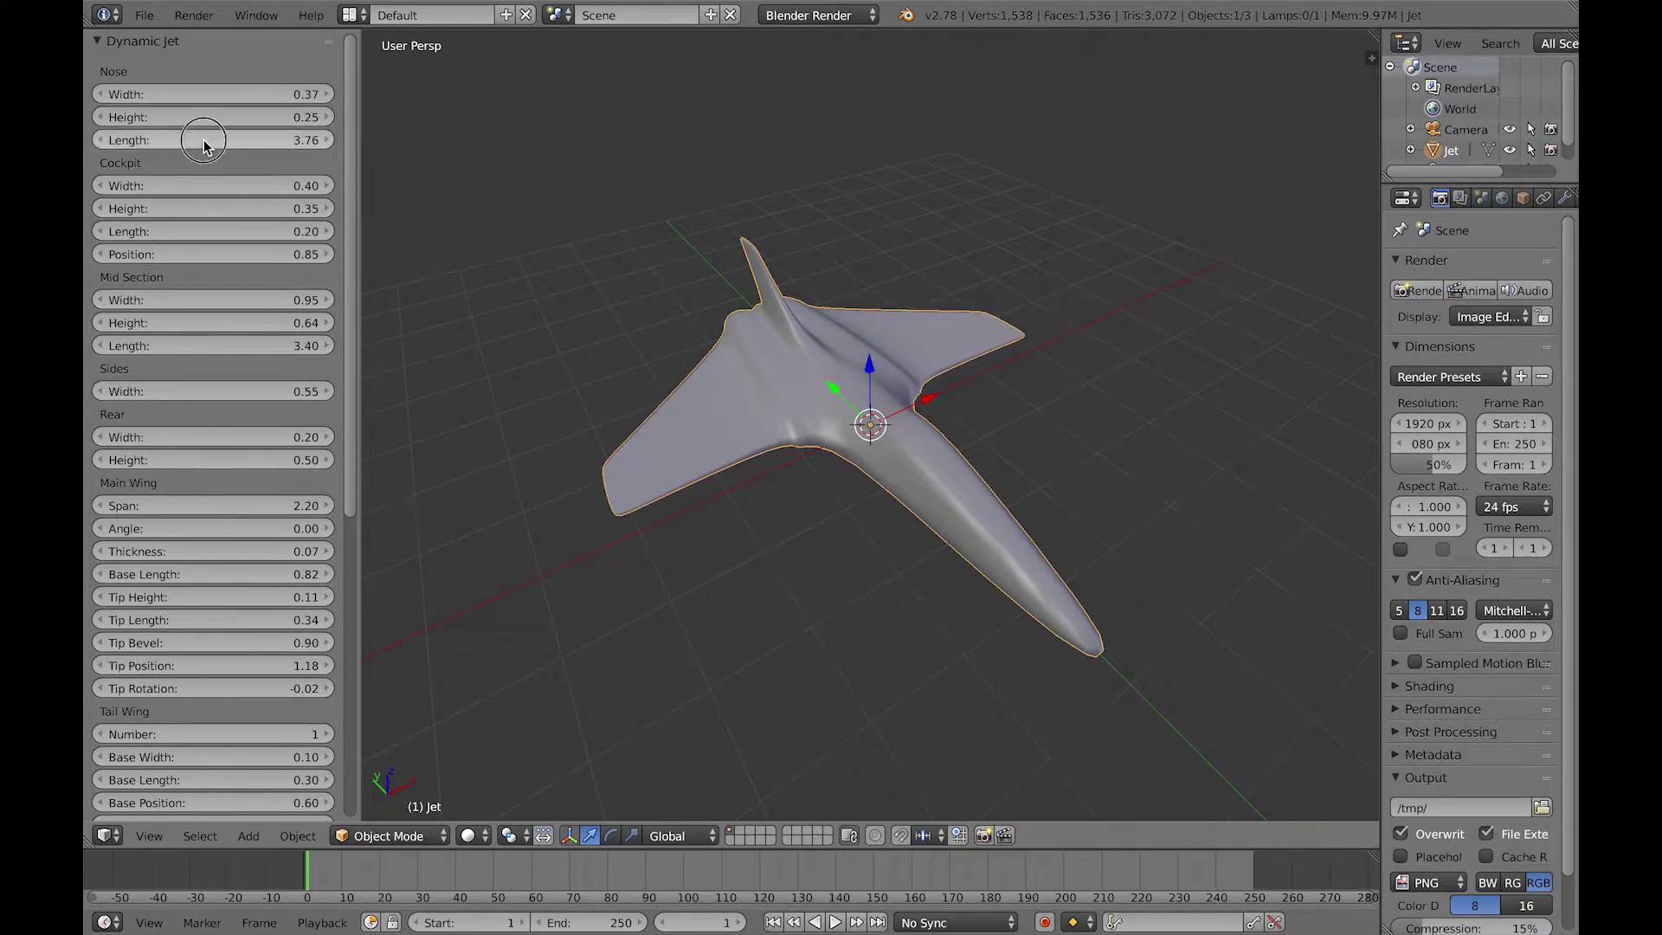
{"action": "left_click_drag", "start_coordinate": [204, 143], "coordinate": [228, 149]}
{"action": "middle_click_drag", "start_coordinate": [599, 387], "coordinate": [750, 388]}
{"action": "left_click_drag", "start_coordinate": [350, 490], "coordinate": [331, 703]}
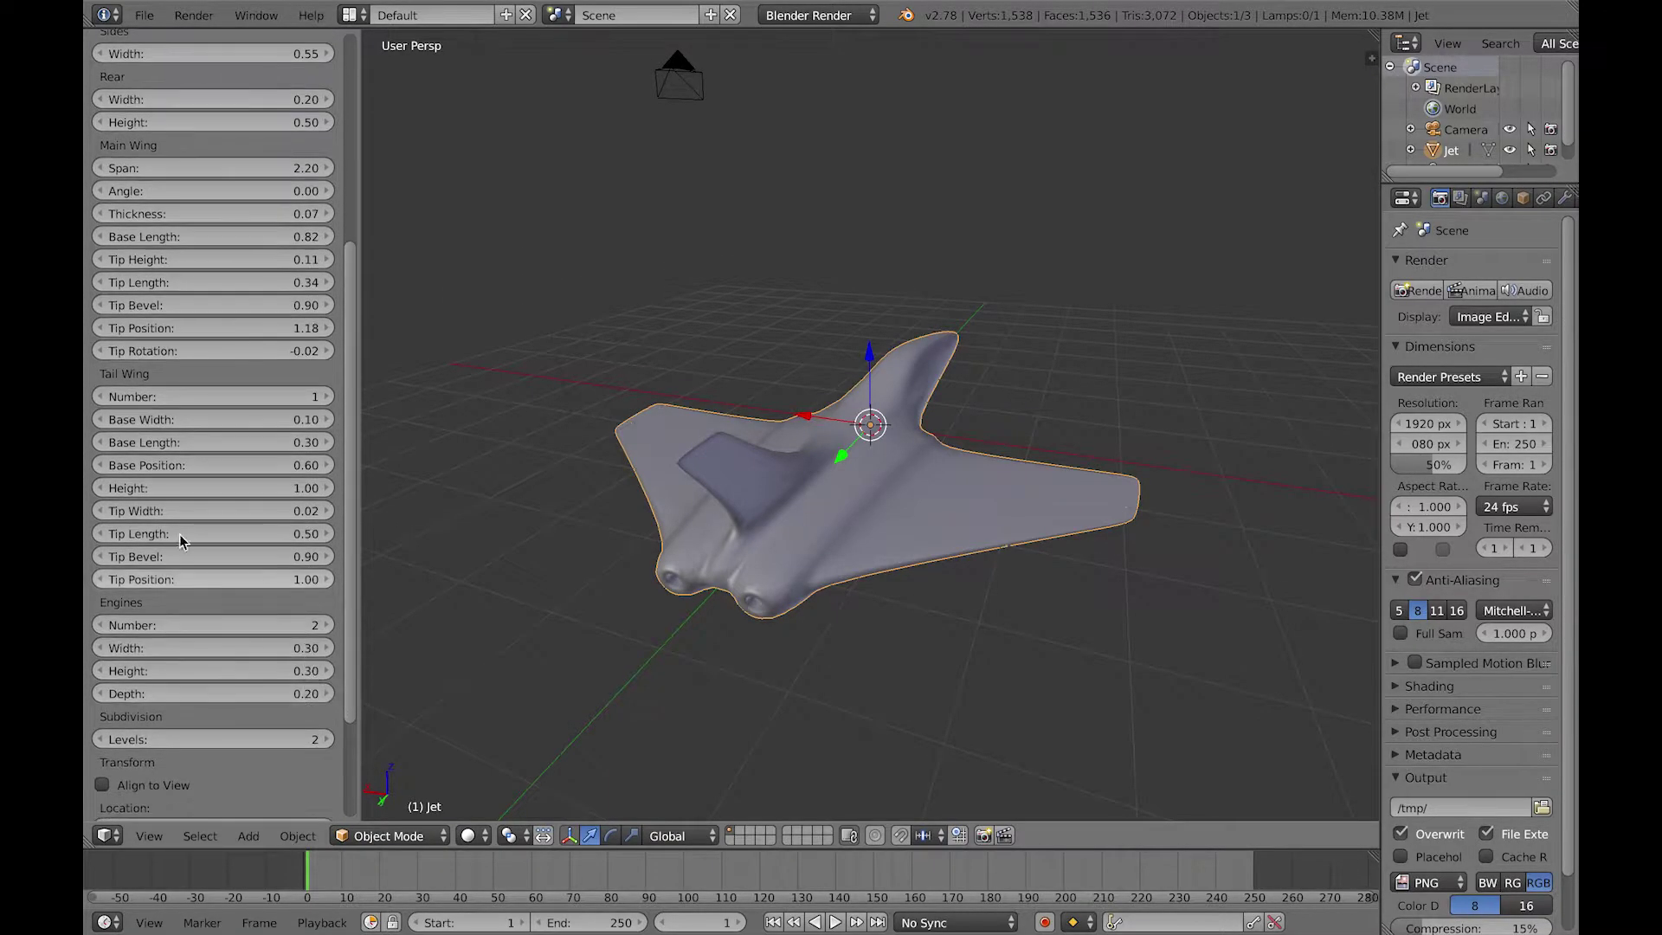
Step: Give the jet a second tail fin and orbit to a low rear view
{"action": "left_click", "coordinate": [329, 396]}
{"action": "mouse_move", "coordinate": [651, 462]}
{"action": "middle_mouse_down"}
{"action": "mouse_move", "coordinate": [787, 471]}
{"action": "mouse_move", "coordinate": [794, 433]}
{"action": "mouse_move", "coordinate": [700, 437]}
{"action": "mouse_move", "coordinate": [682, 469]}
{"action": "middle_mouse_up"}
{"action": "scroll", "coordinate": [683, 502], "scroll_direction": "up", "scroll_amount": 3}
{"action": "middle_click_drag", "start_coordinate": [684, 543], "coordinate": [679, 544]}
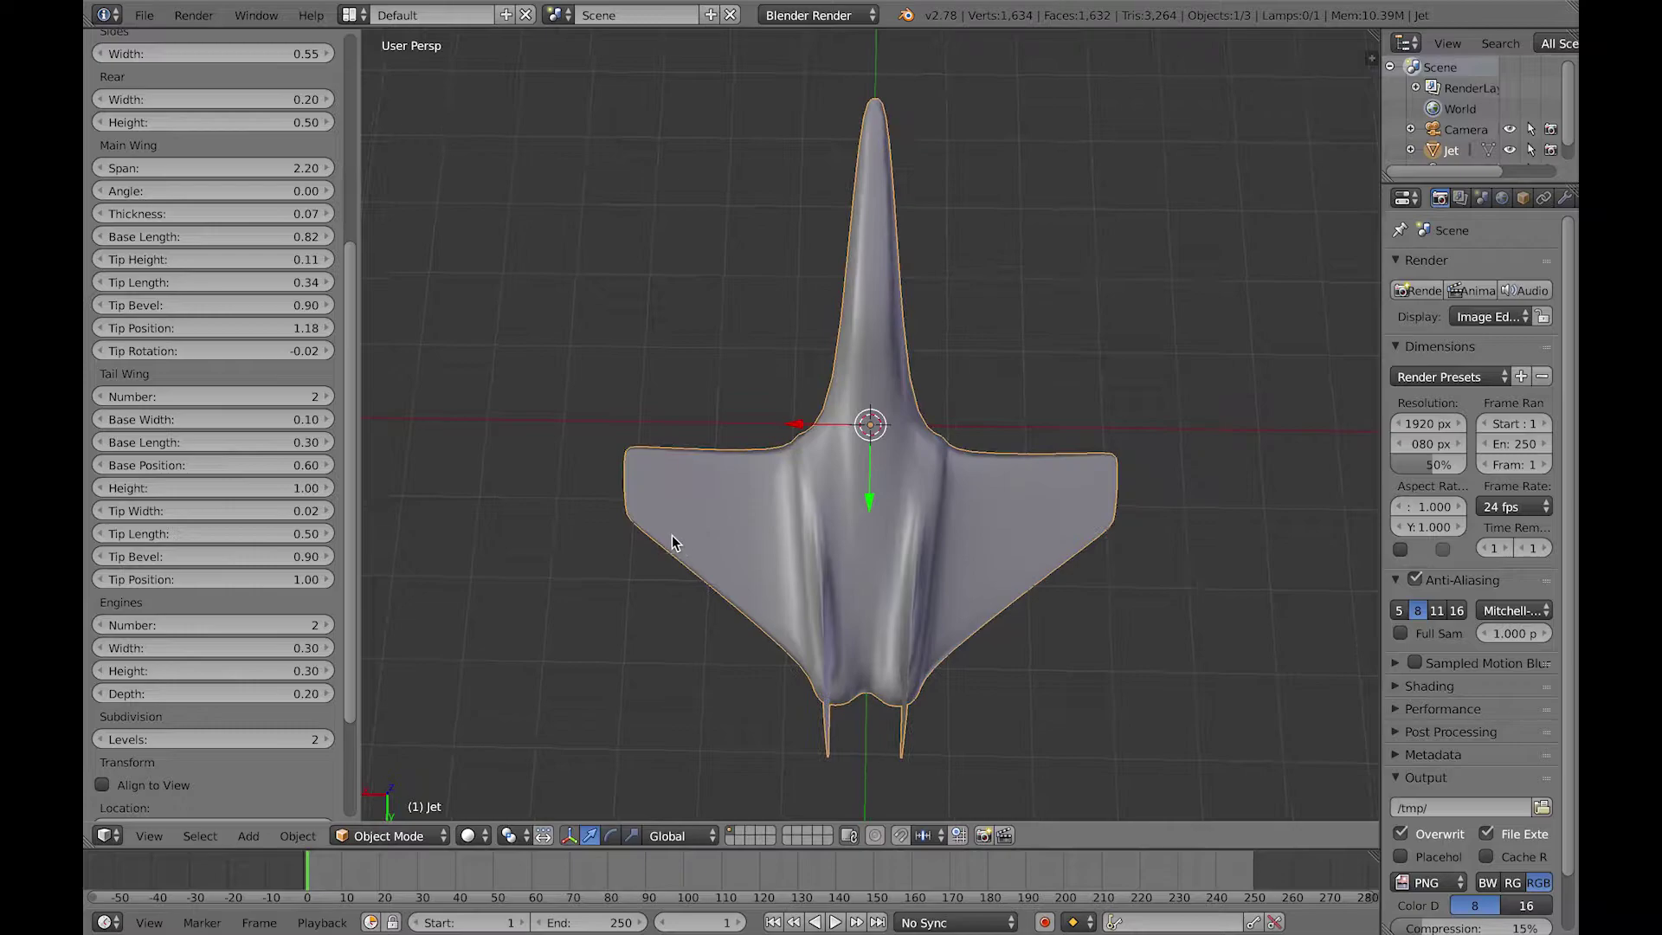
{"action": "left_click_drag", "start_coordinate": [348, 392], "coordinate": [353, 183]}
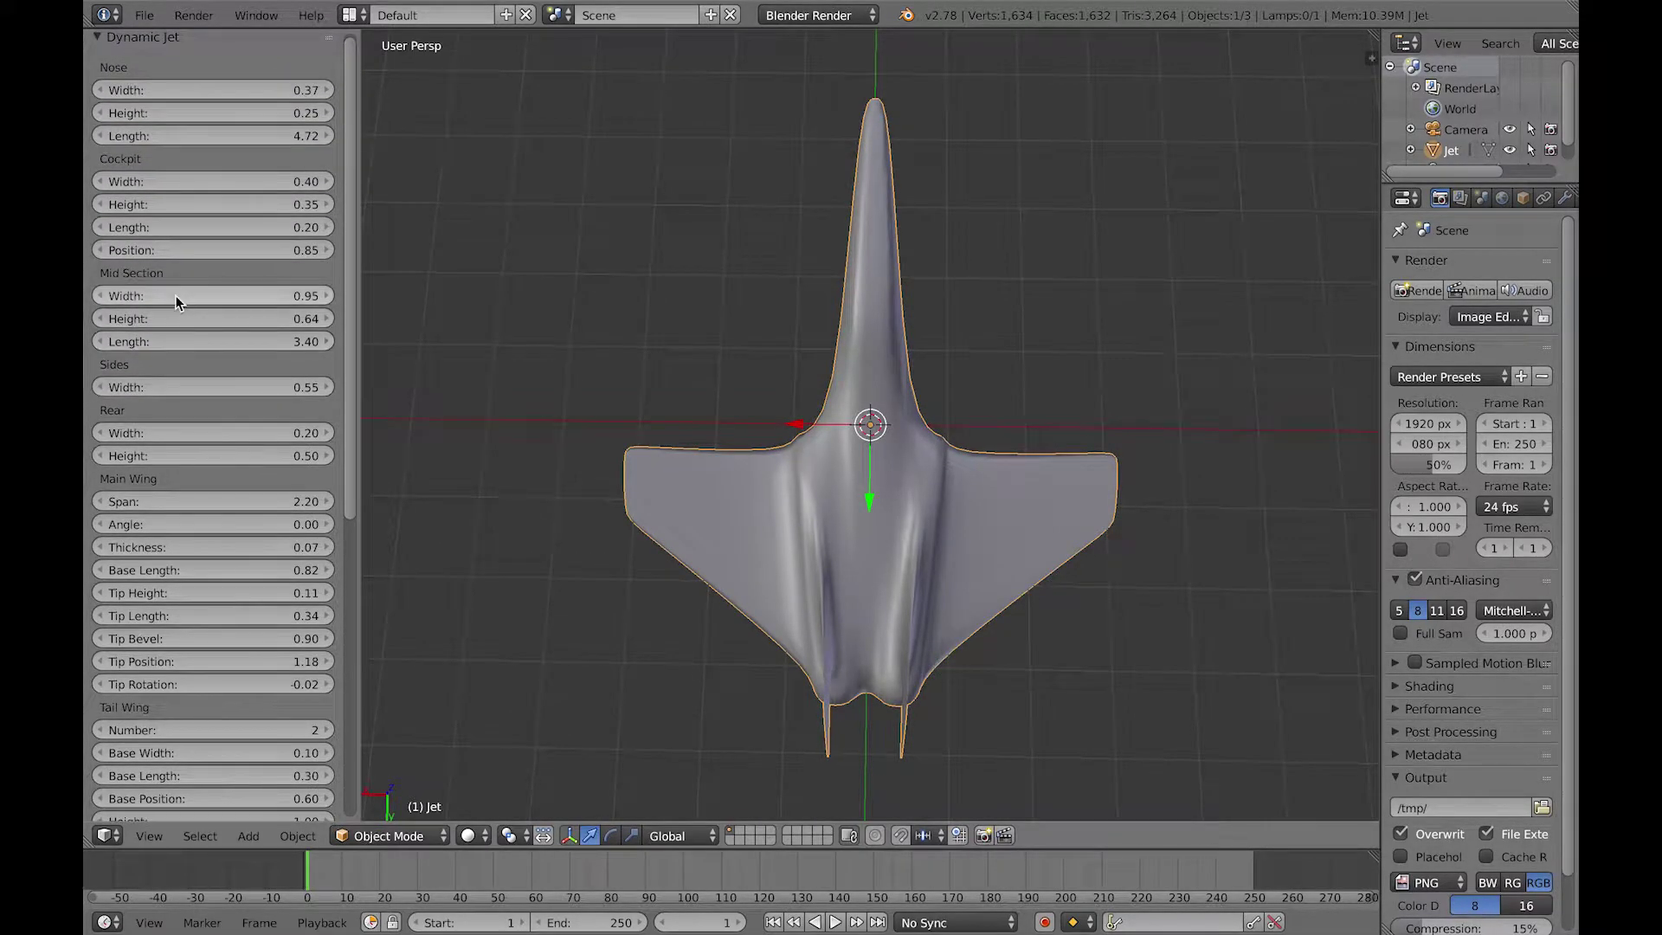
Step: Narrow the mid section to 0.83 and set the rear width to 0.62
{"action": "left_click_drag", "start_coordinate": [181, 297], "coordinate": [181, 300]}
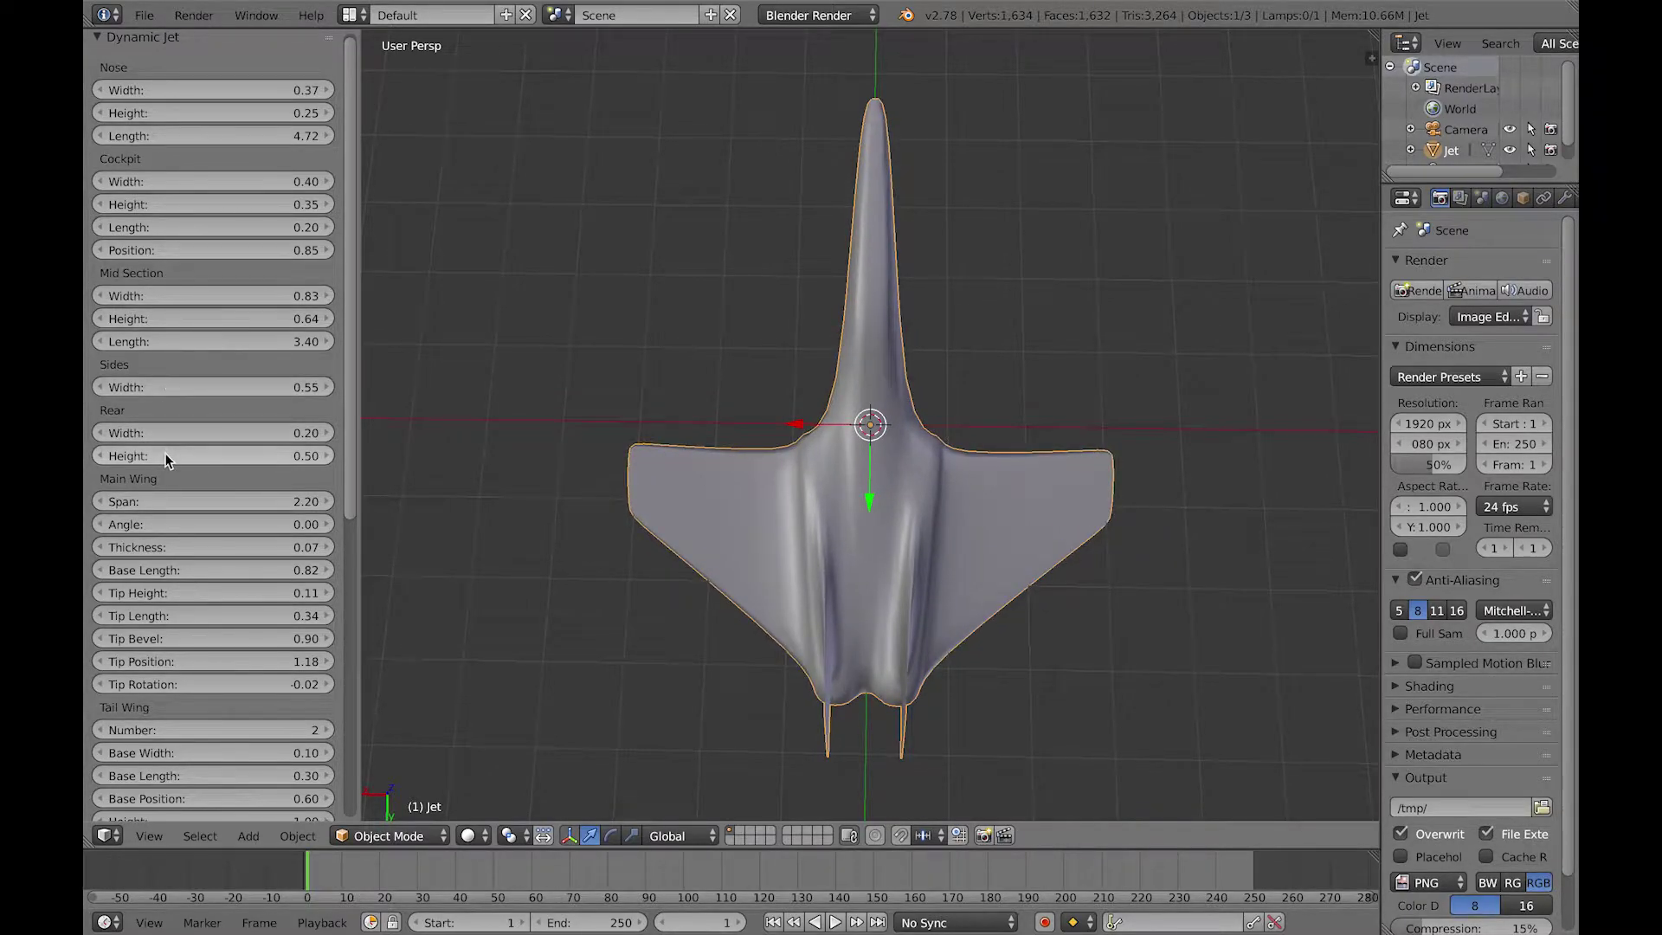
{"action": "left_click_drag", "start_coordinate": [158, 433], "coordinate": [173, 437]}
{"action": "middle_click_drag", "start_coordinate": [640, 494], "coordinate": [618, 410]}
{"action": "left_click_drag", "start_coordinate": [352, 496], "coordinate": [350, 727]}
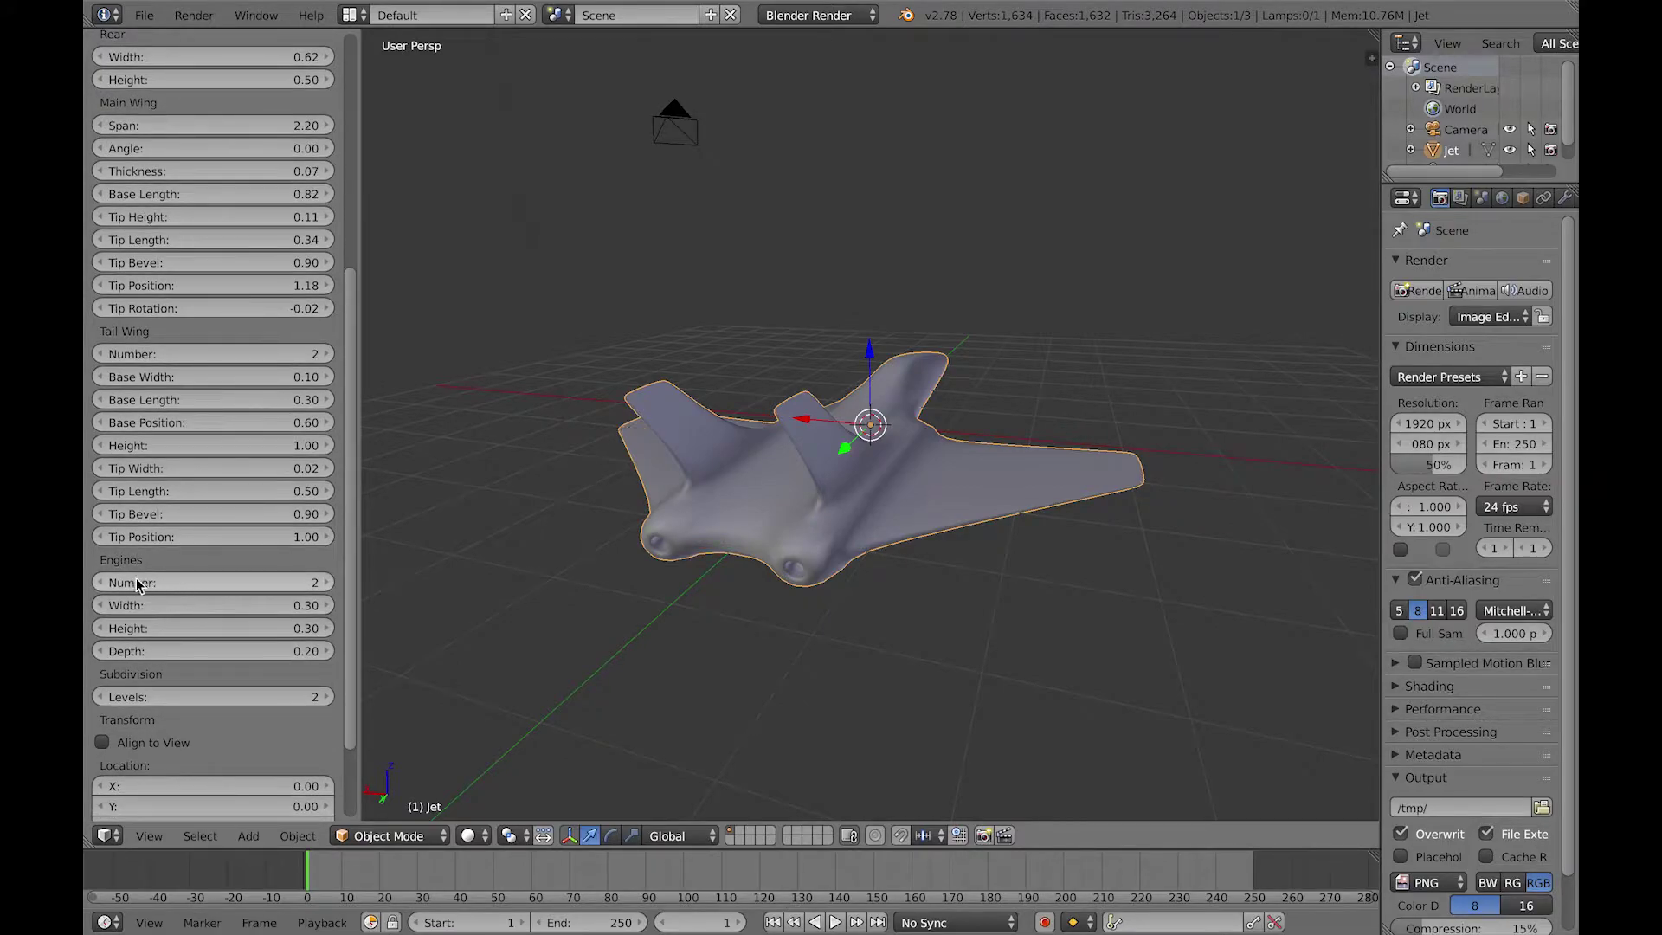
Step: Reduce the jet to a single engine and orbit around to inspect it
{"action": "left_click", "coordinate": [101, 582]}
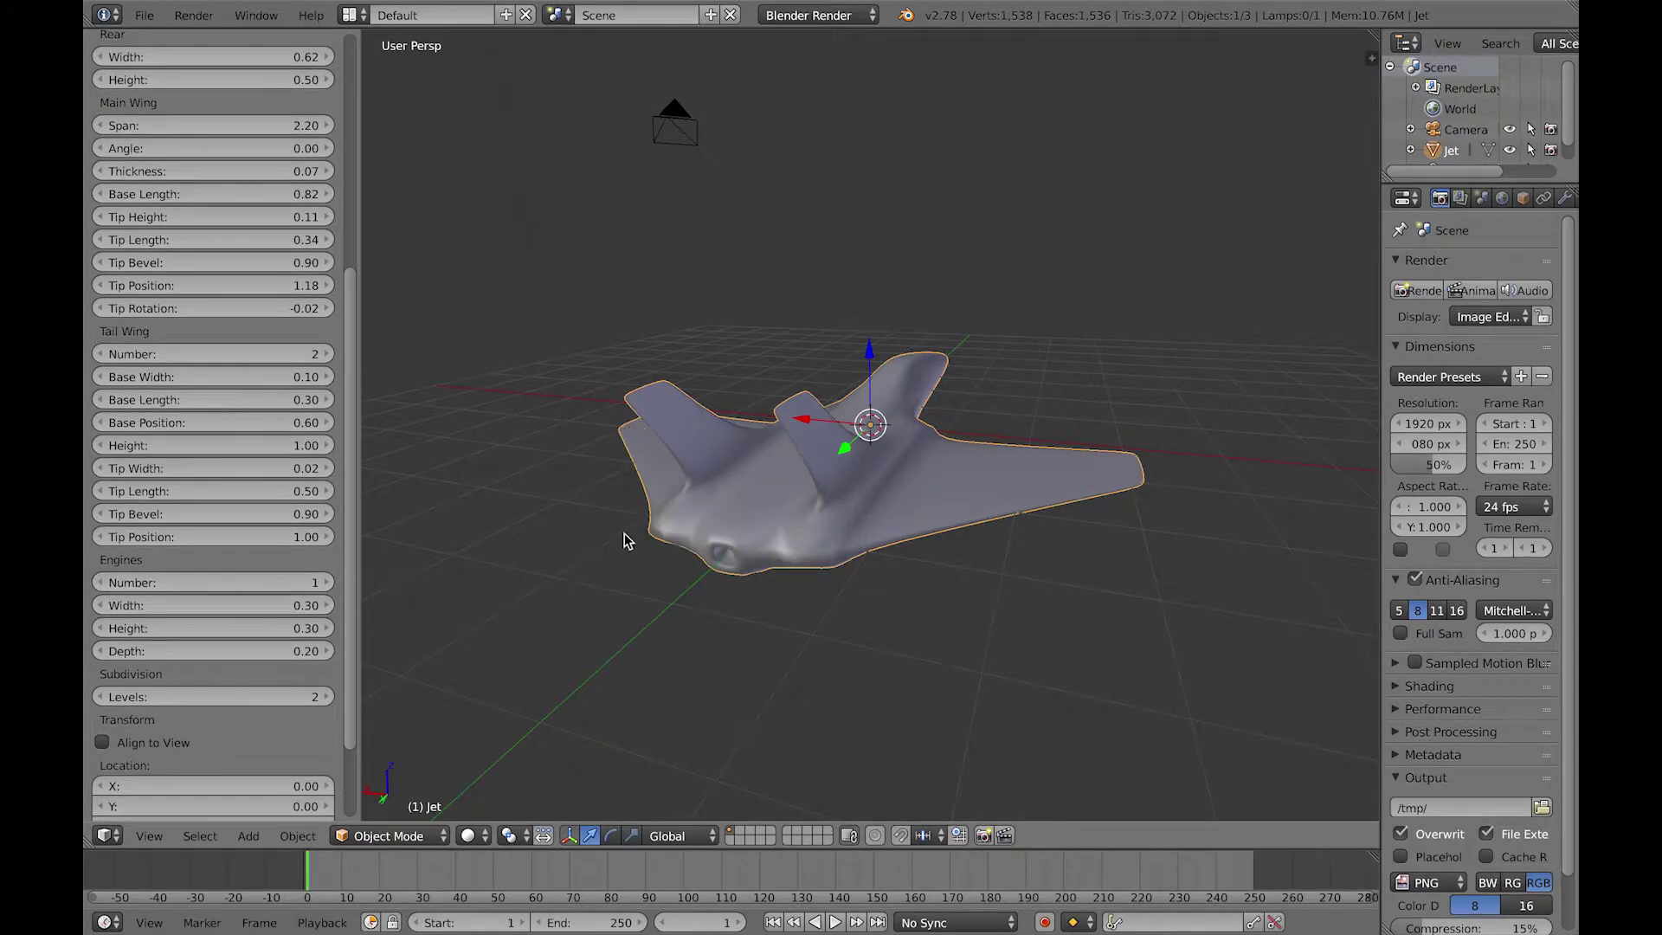
{"action": "middle_click_drag", "start_coordinate": [625, 533], "coordinate": [901, 532]}
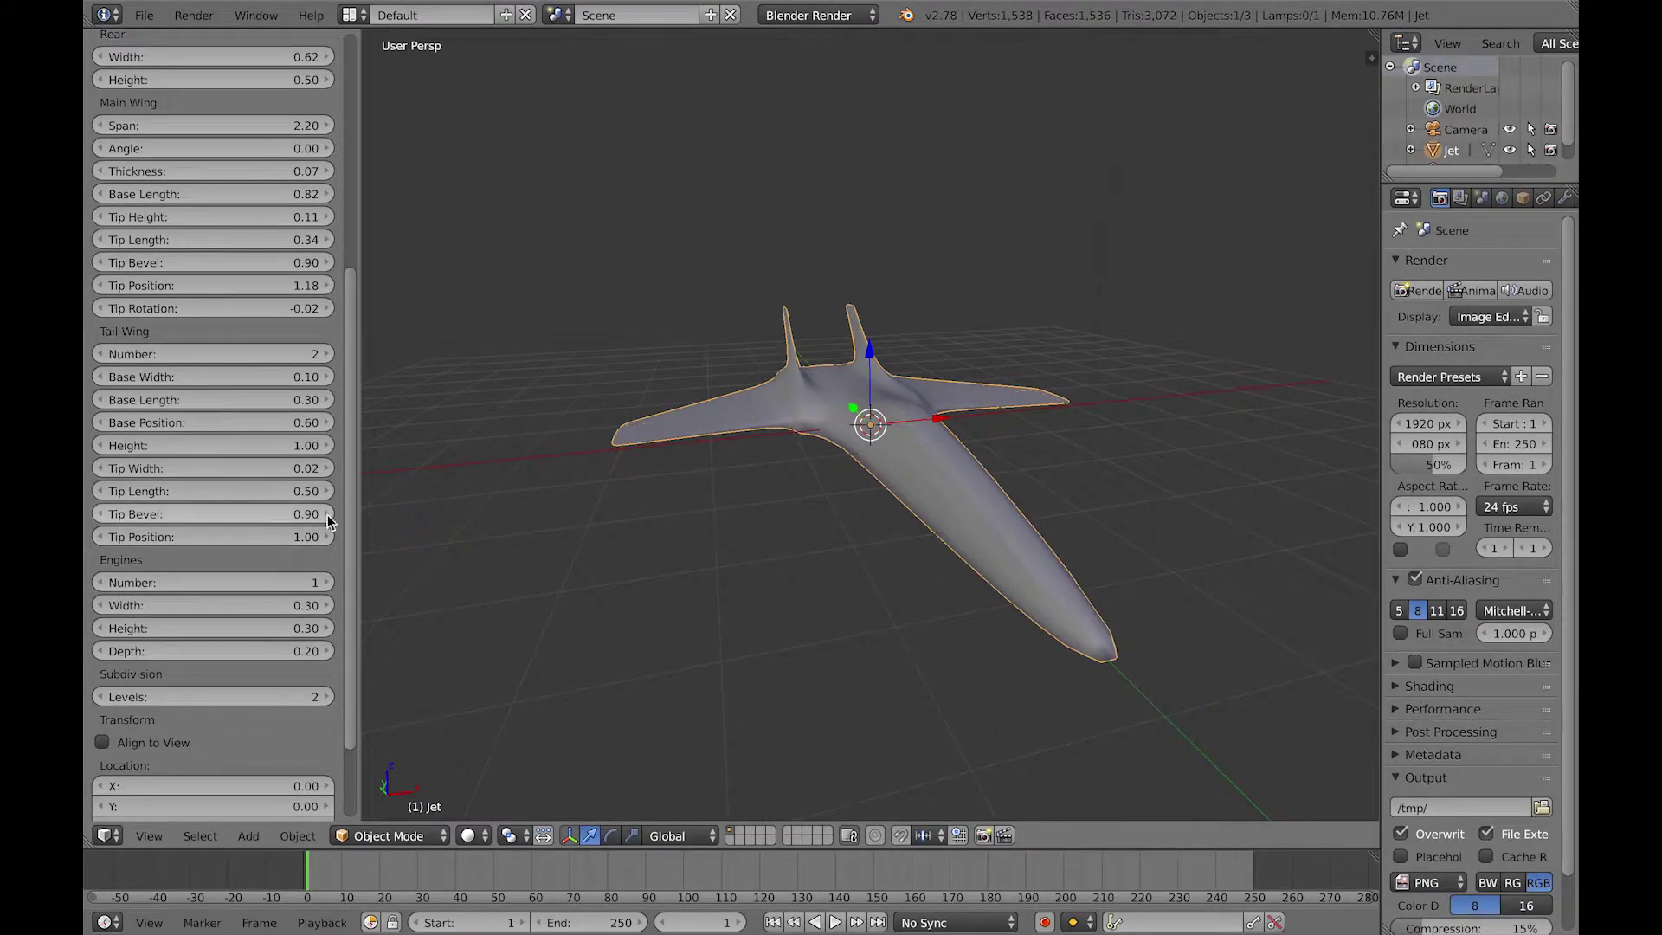
{"action": "scroll", "coordinate": [357, 445], "scroll_direction": "up", "scroll_amount": 5}
{"action": "scroll", "coordinate": [383, 372], "scroll_direction": "up", "scroll_amount": 1}
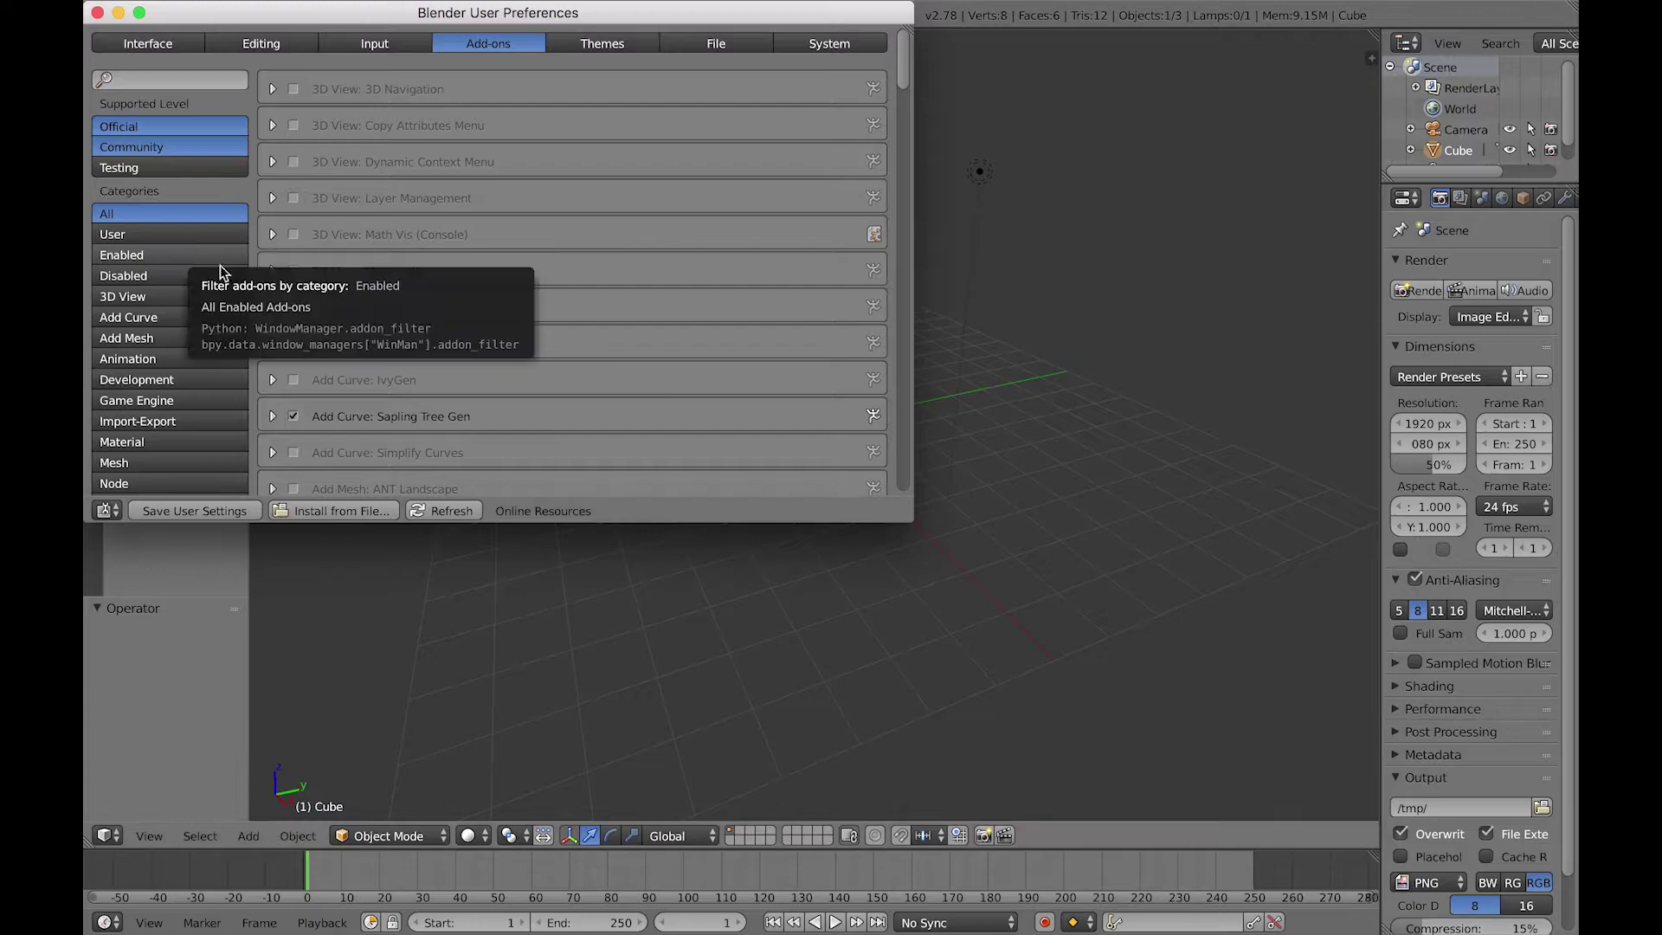
Step: Install add_jet_1_0_0.py from Documents/blender_scripts/starfighter as an add-on
{"action": "left_click", "coordinate": [350, 505]}
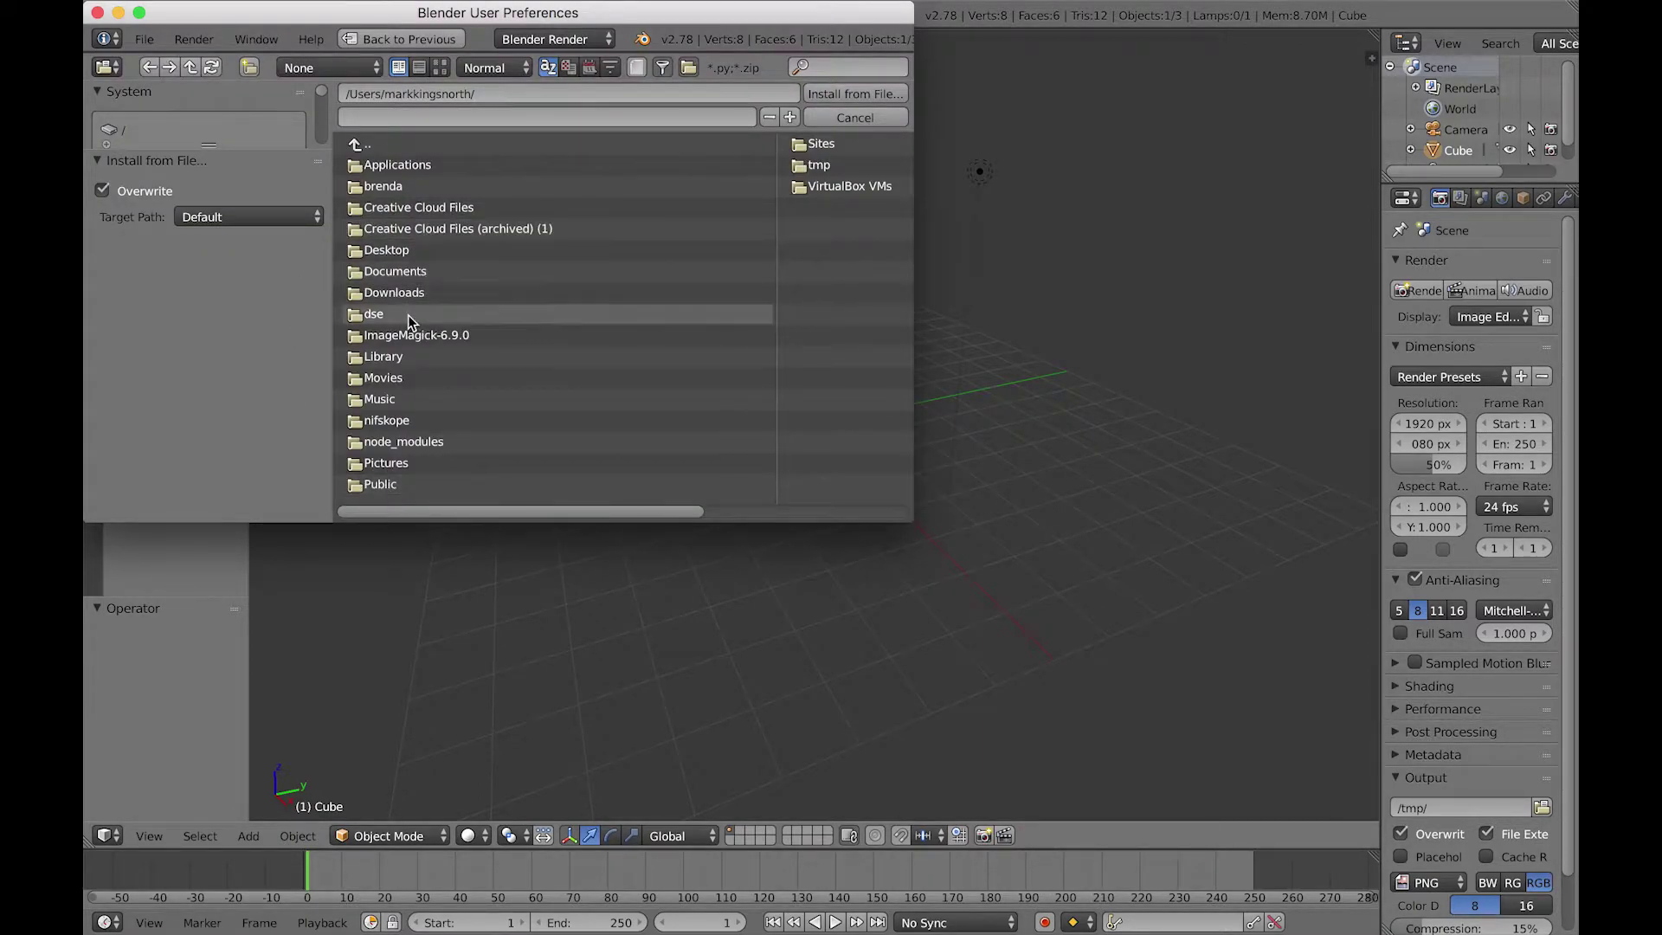
{"action": "left_click", "coordinate": [406, 273]}
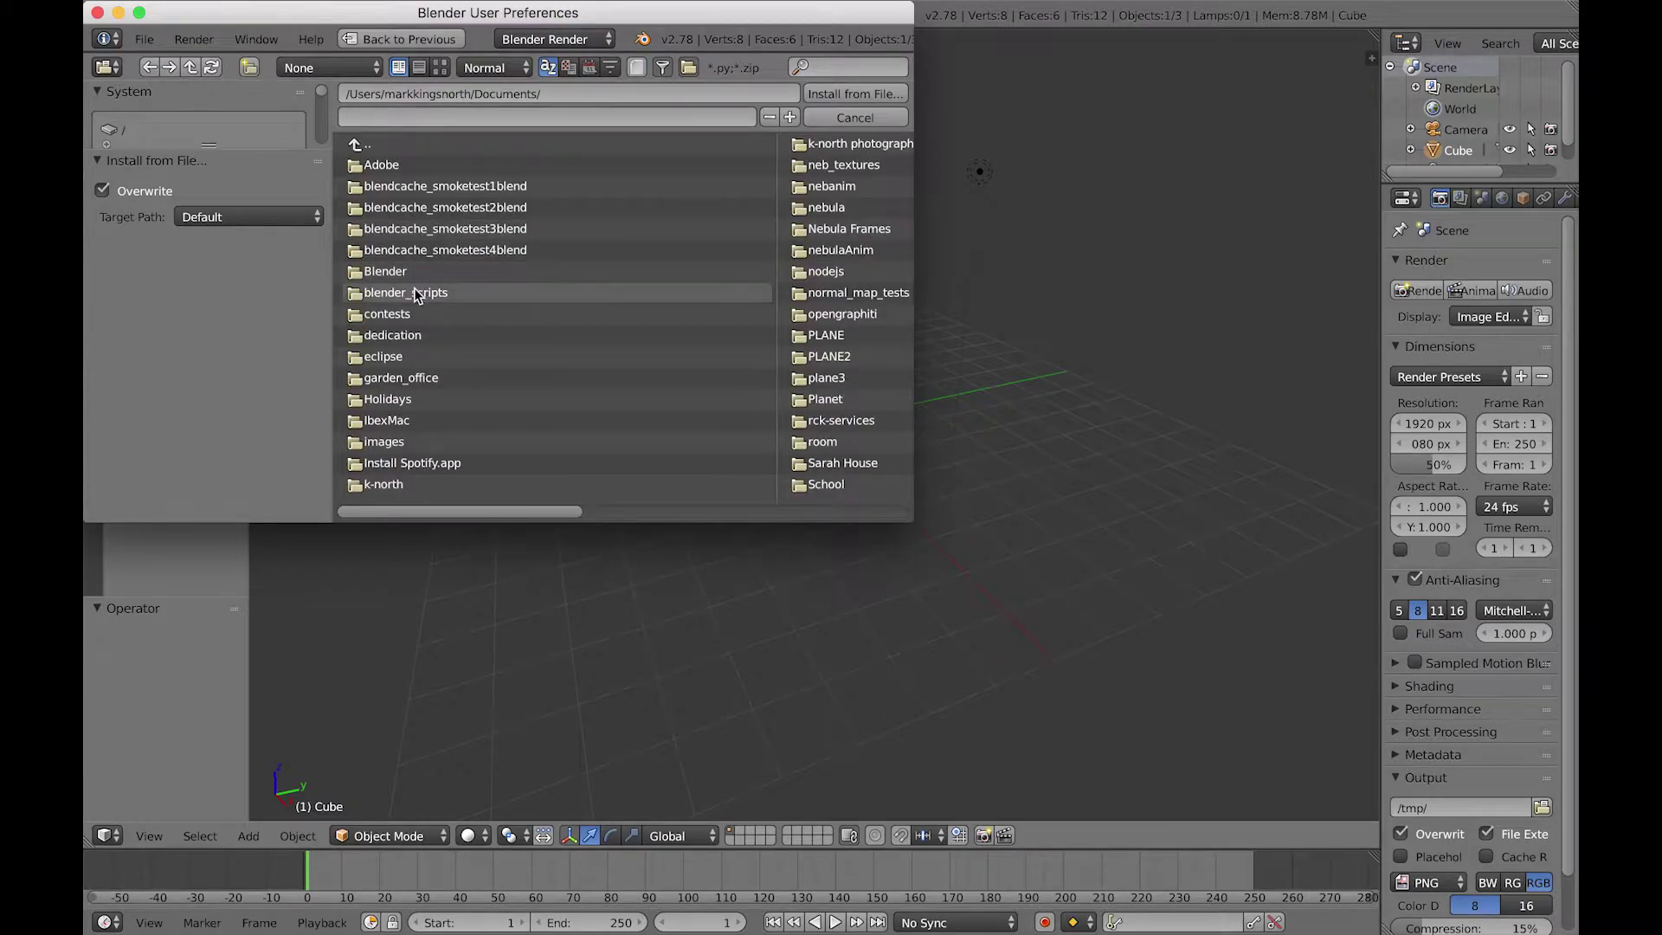
{"action": "left_click", "coordinate": [418, 289]}
{"action": "left_click", "coordinate": [423, 187]}
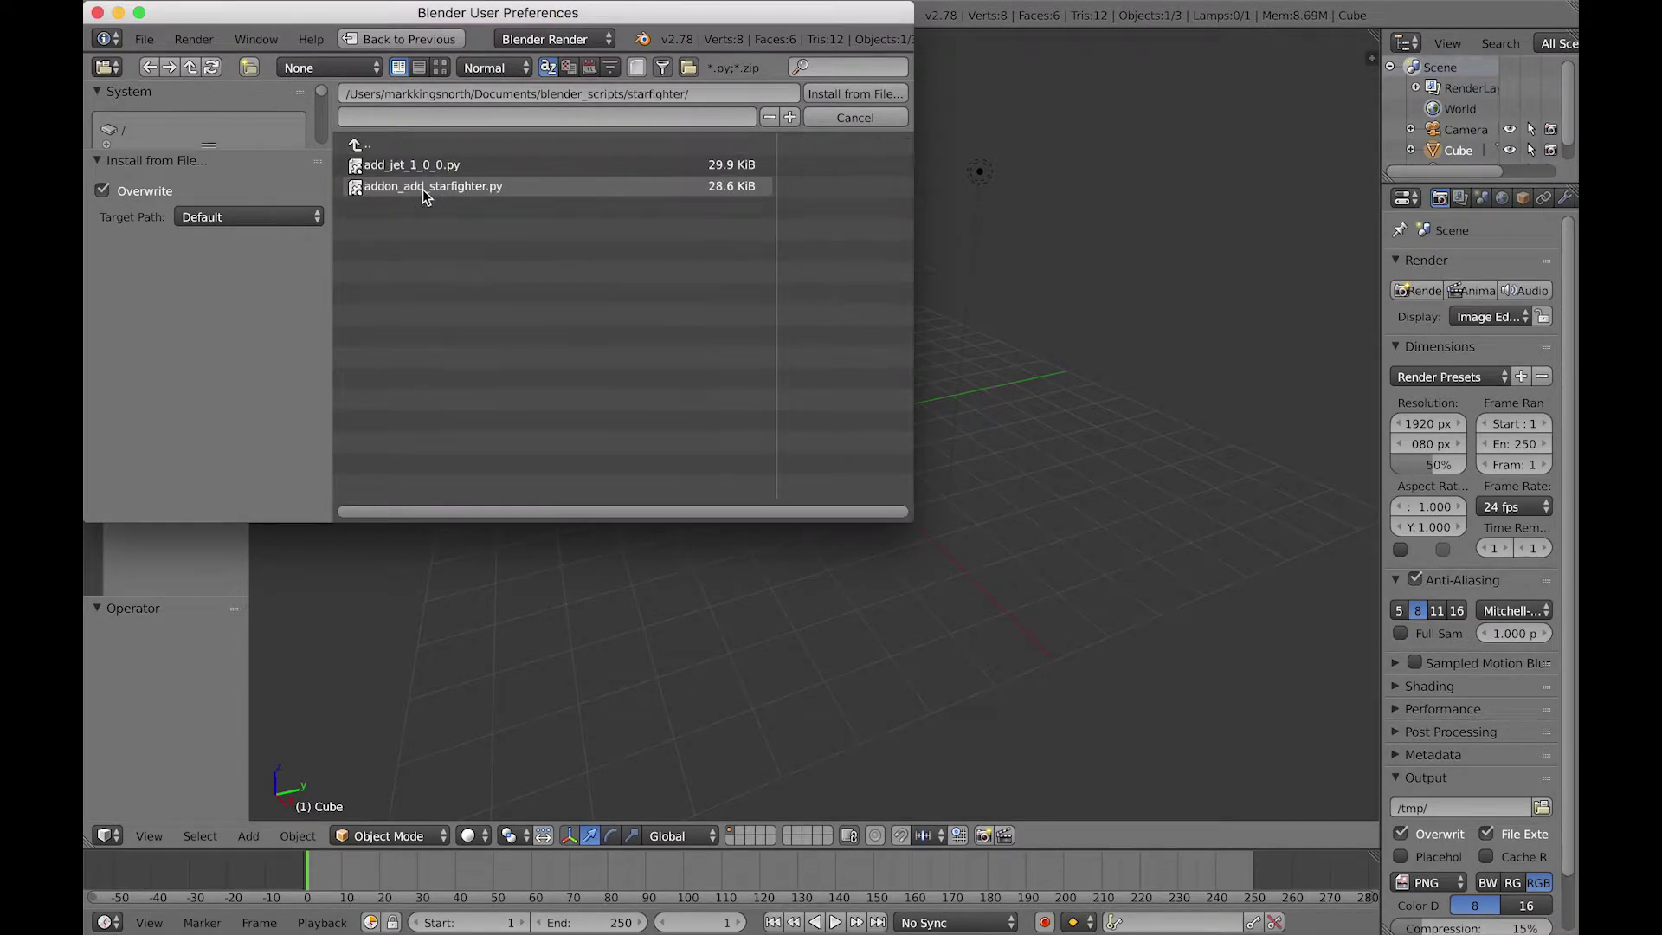
{"action": "left_click", "coordinate": [473, 169]}
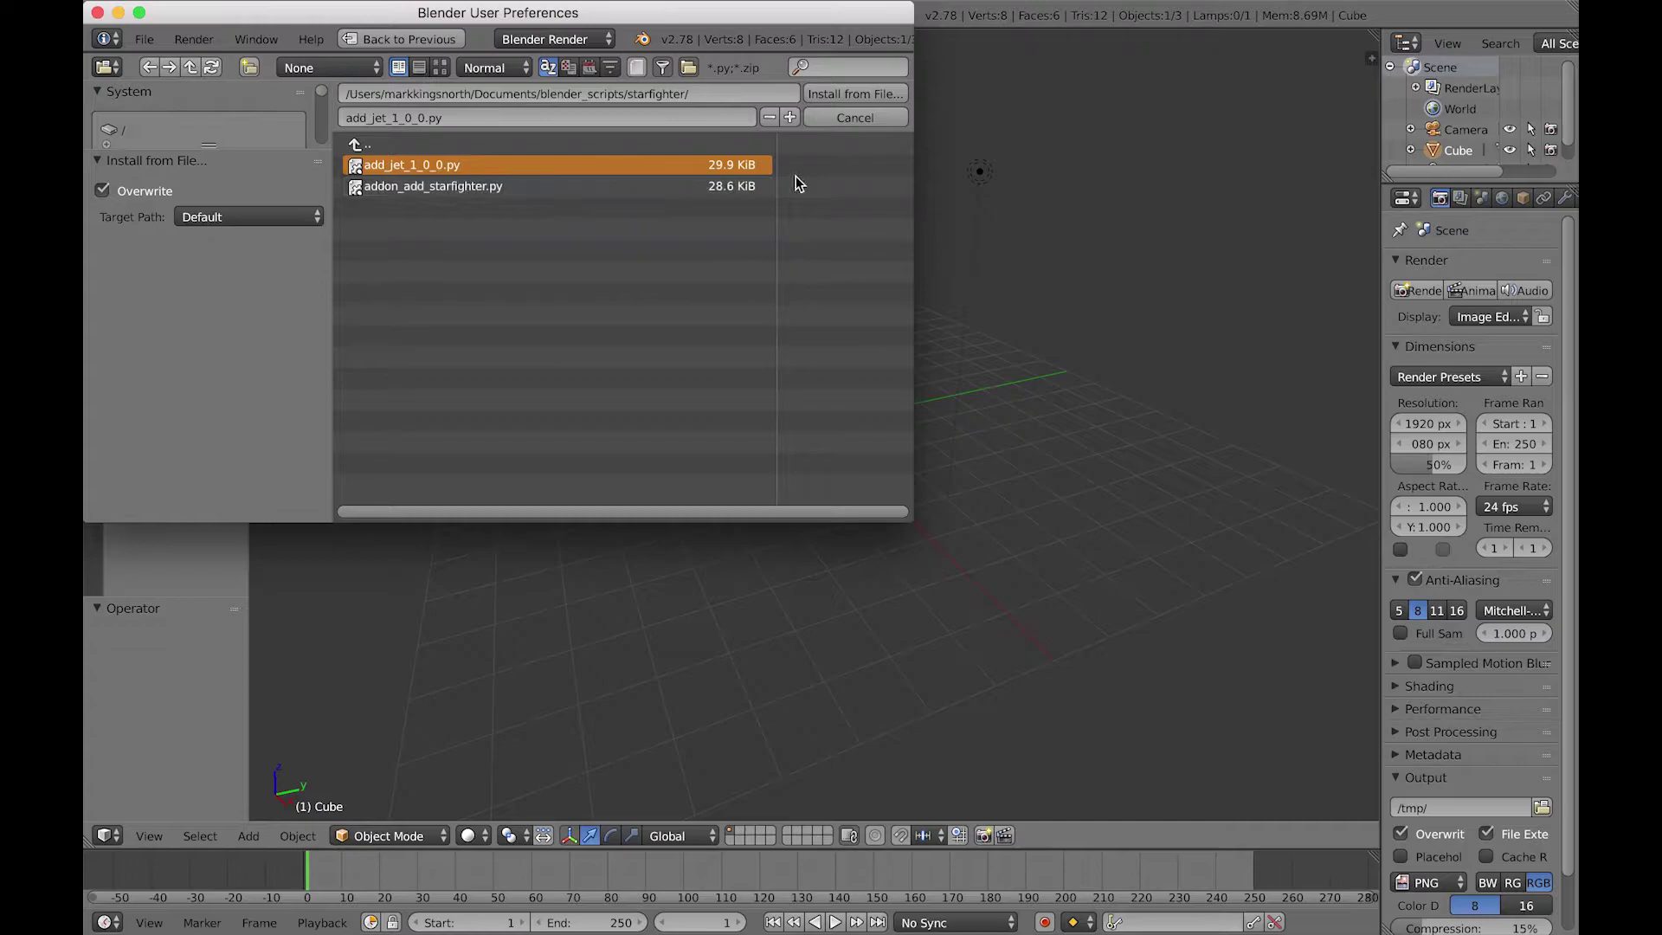
{"action": "left_click", "coordinate": [855, 94]}
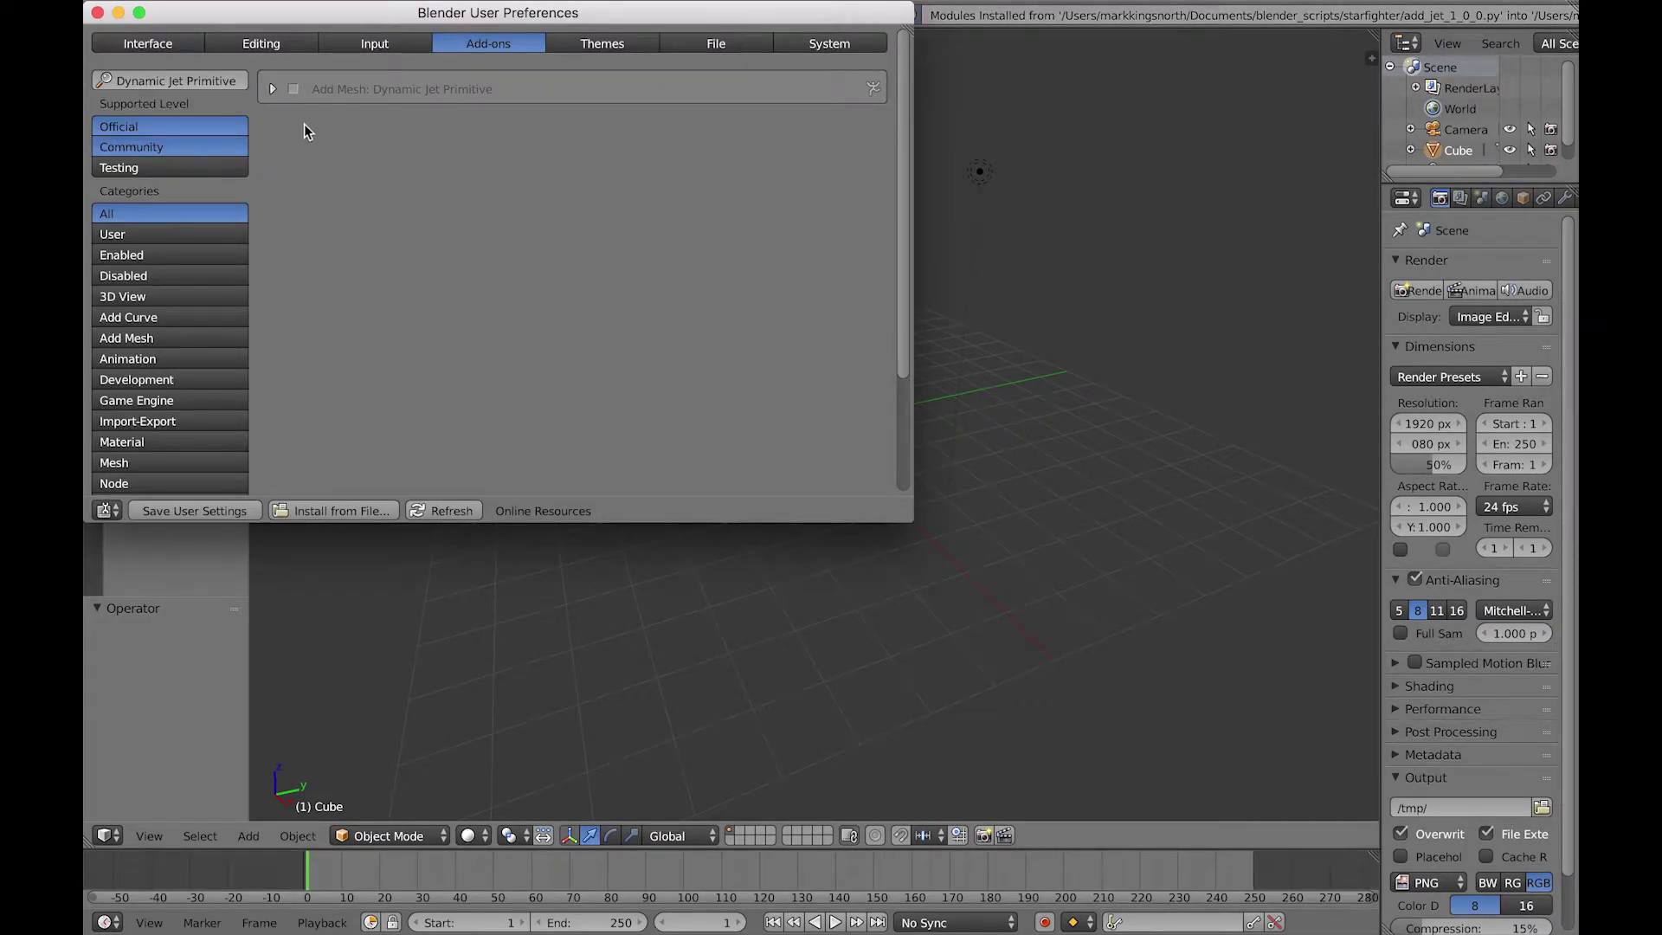
Step: Enable the Dynamic Jet Primitive add-on and save the user settings
{"action": "left_click", "coordinate": [273, 89]}
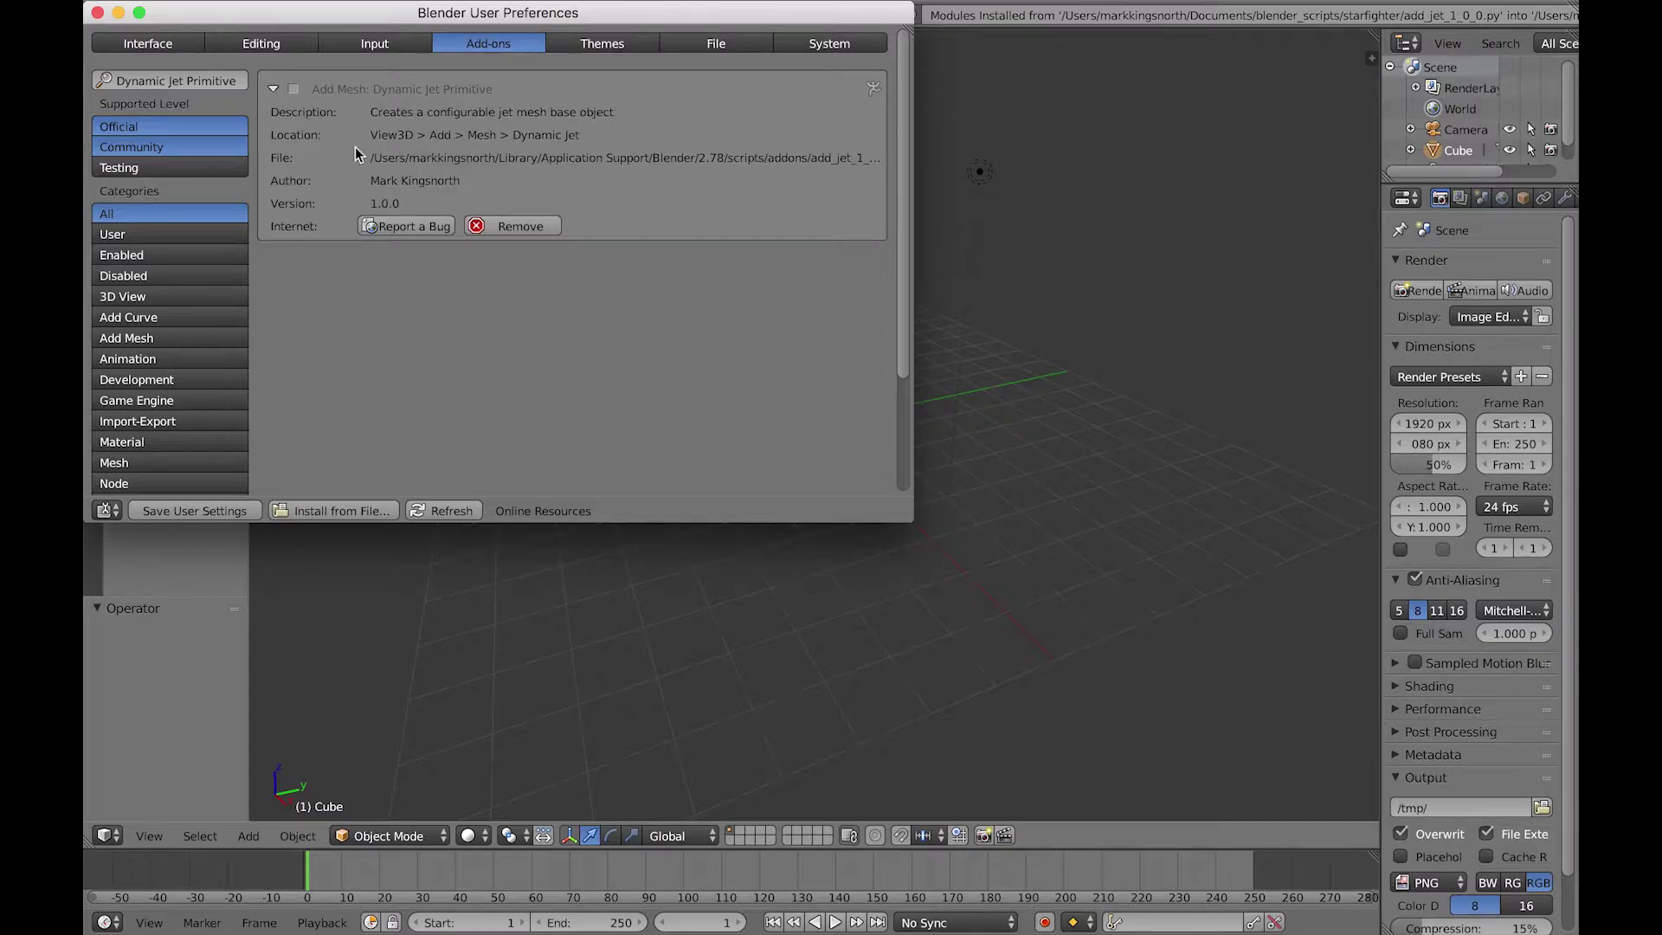
{"action": "left_click", "coordinate": [293, 89]}
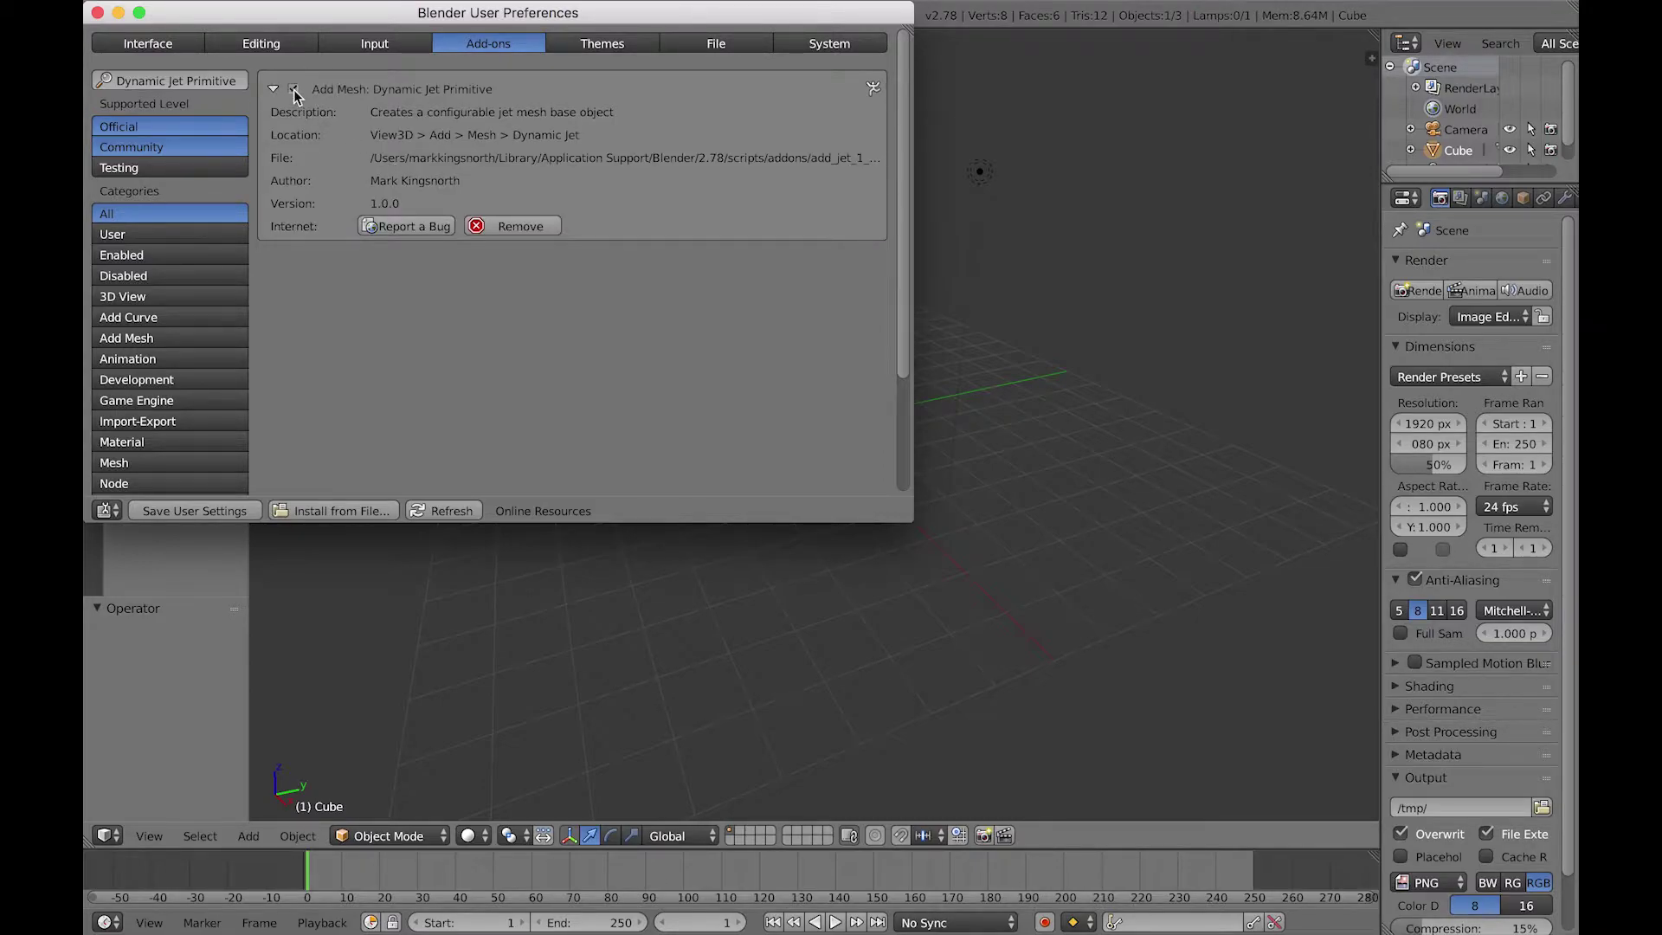
{"action": "left_click", "coordinate": [174, 514]}
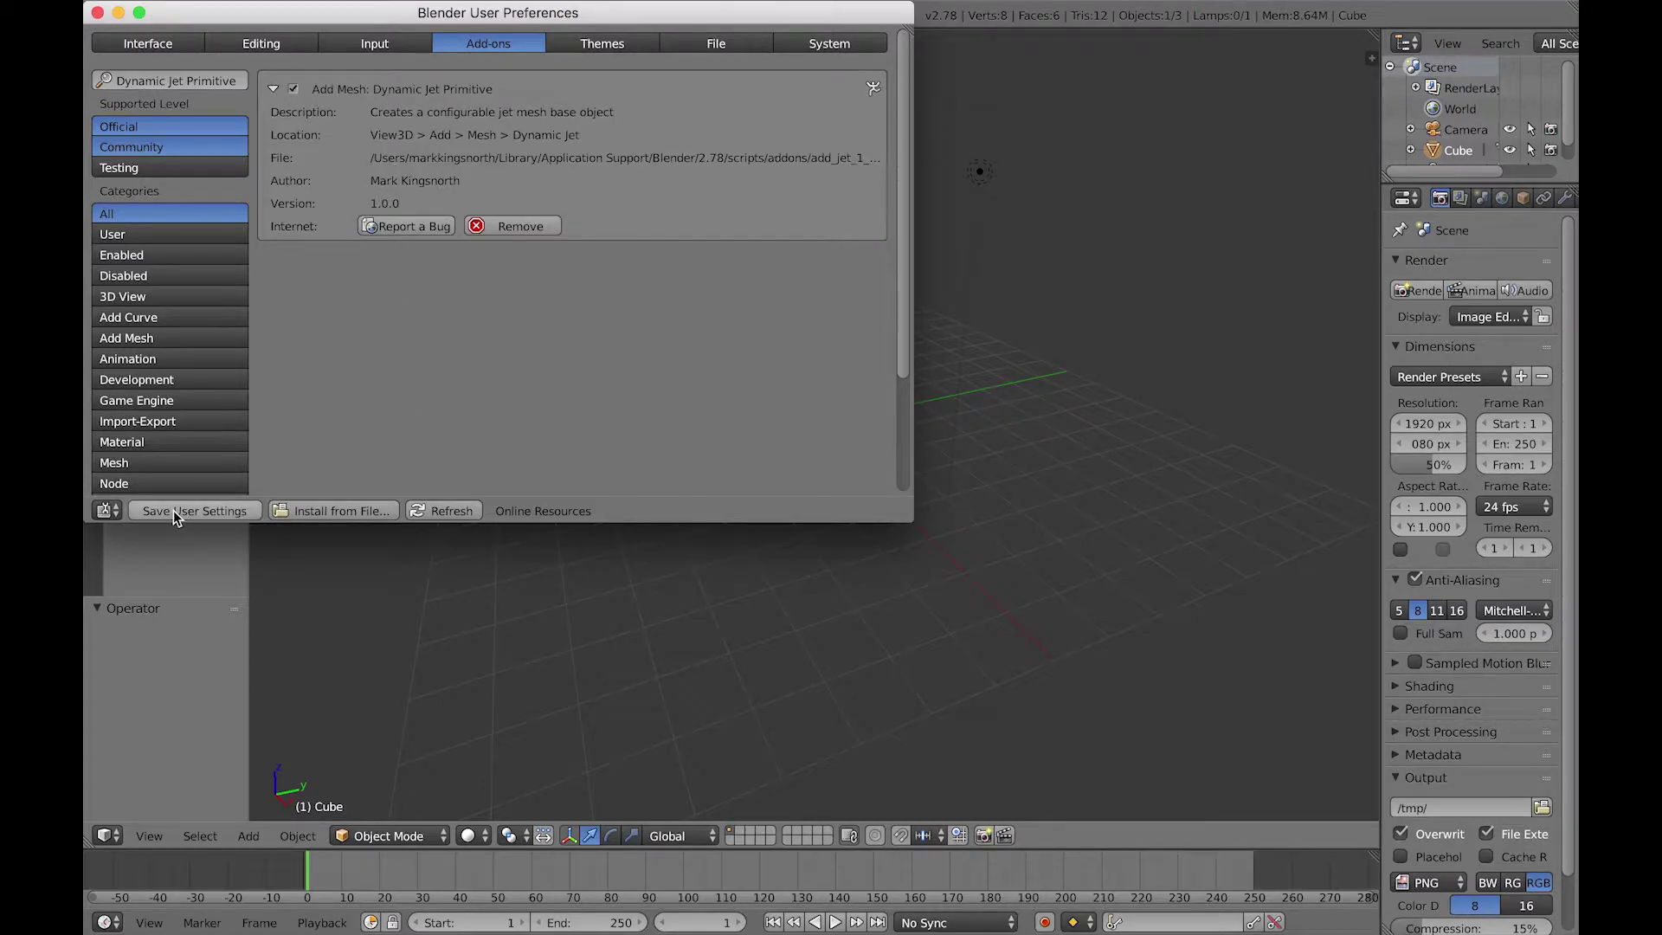
Step: Close the preferences and add a new Dynamic Jet mesh to the scene
{"action": "left_click", "coordinate": [98, 15]}
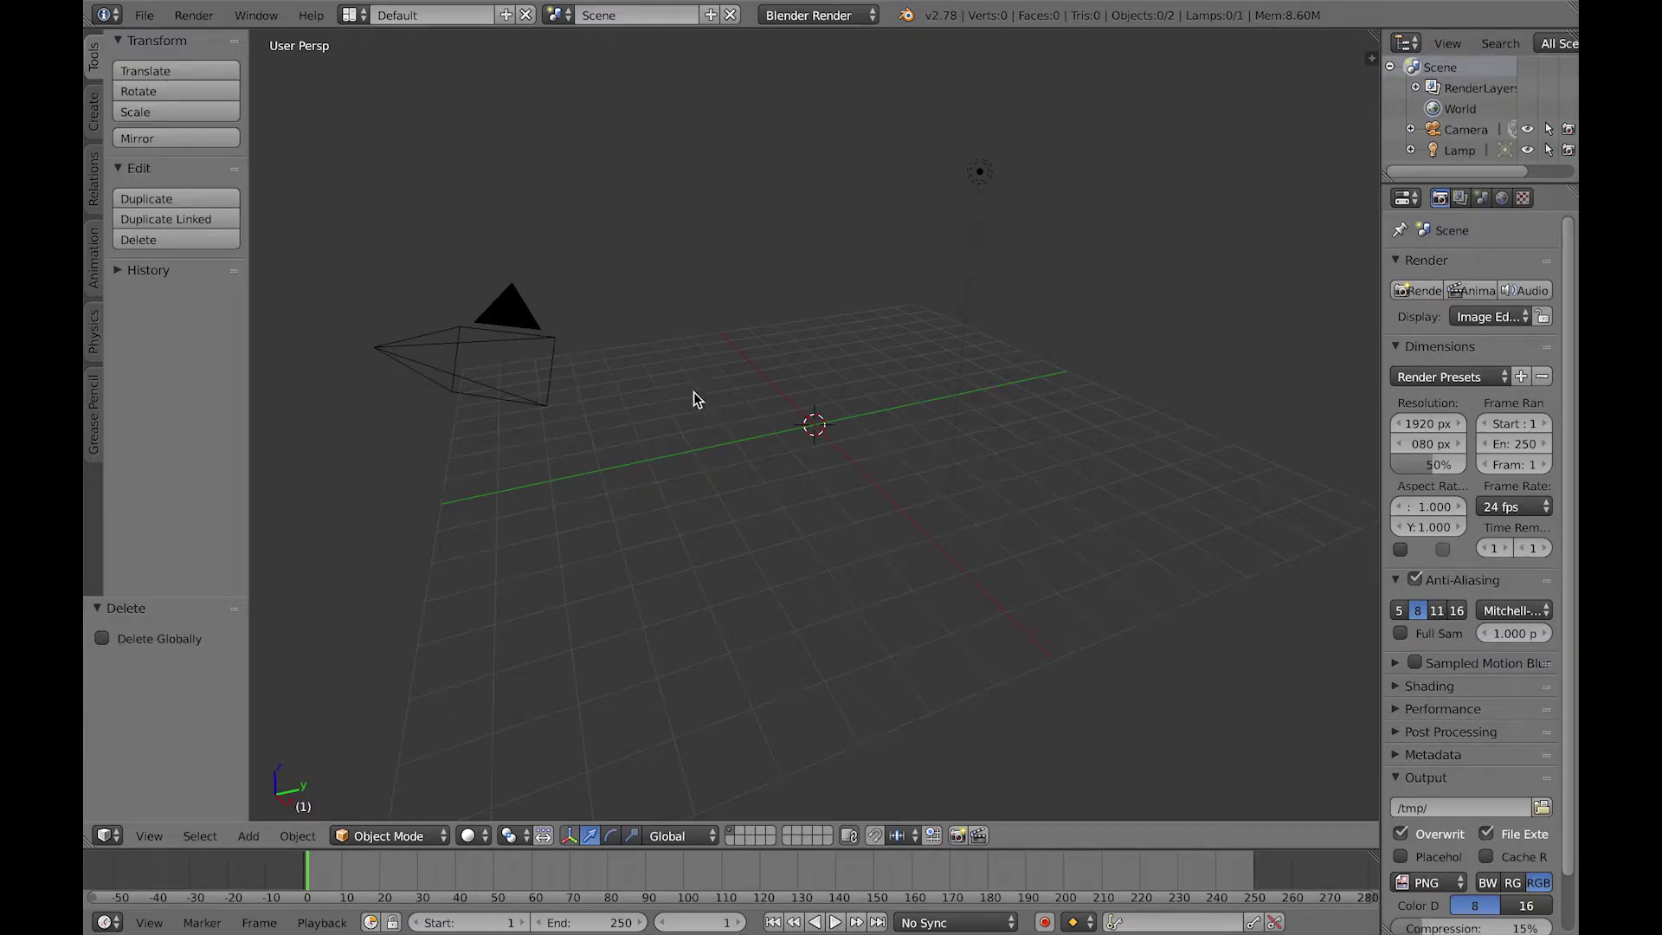
{"action": "key", "text": "shift+a"}
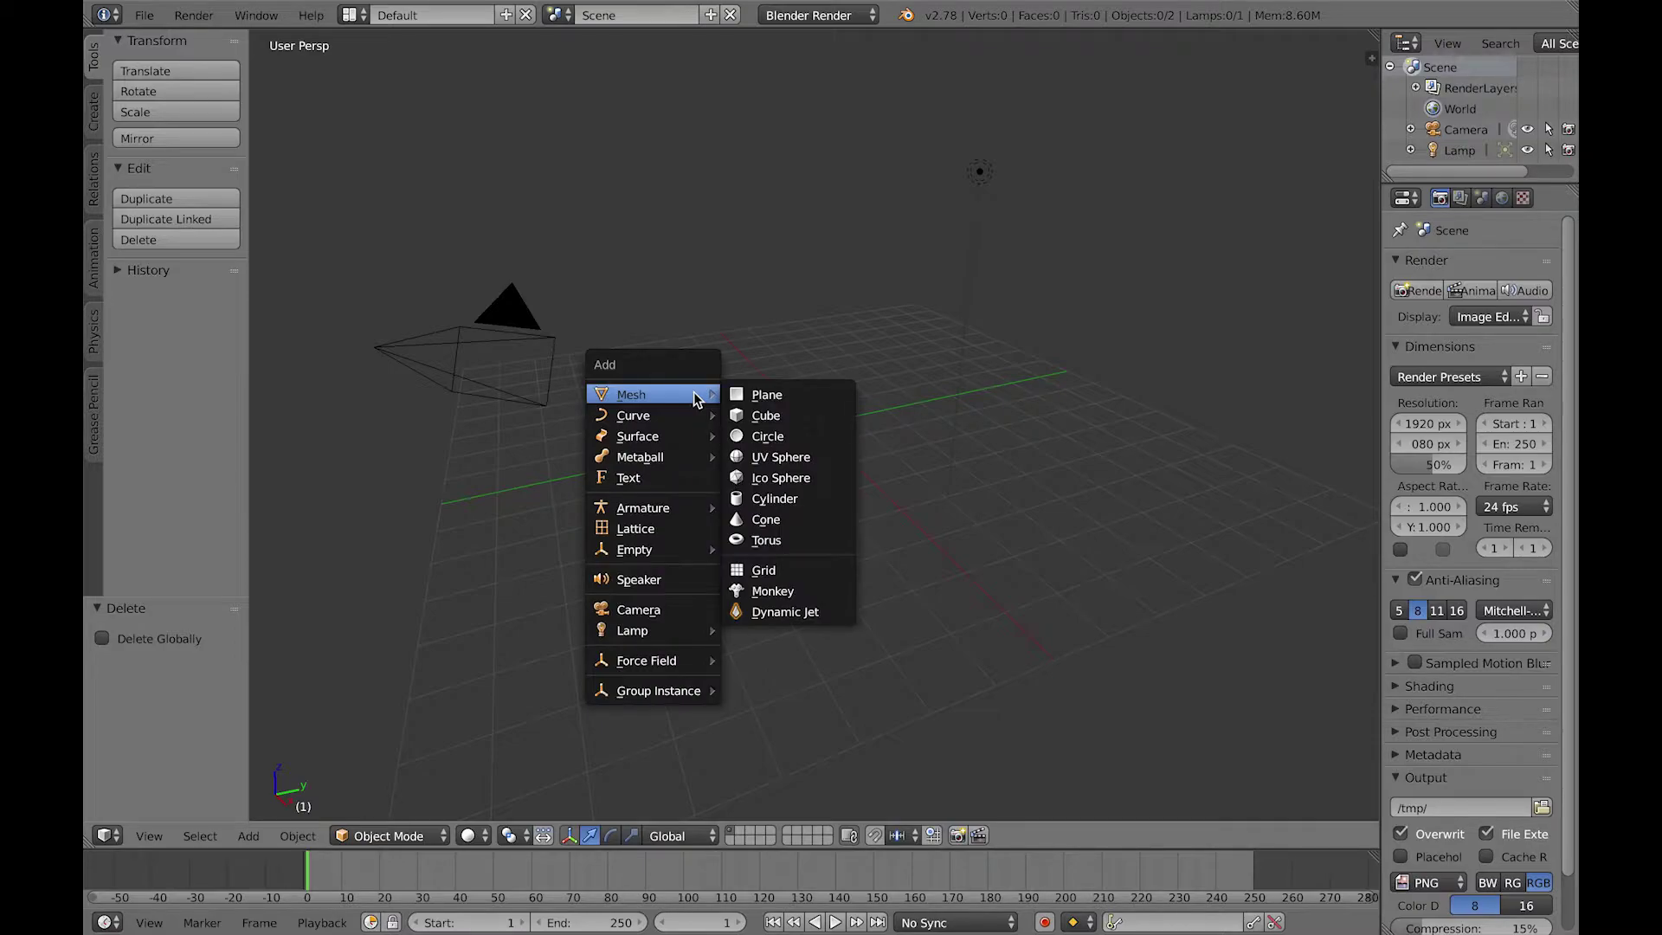
{"action": "left_click", "coordinate": [802, 613]}
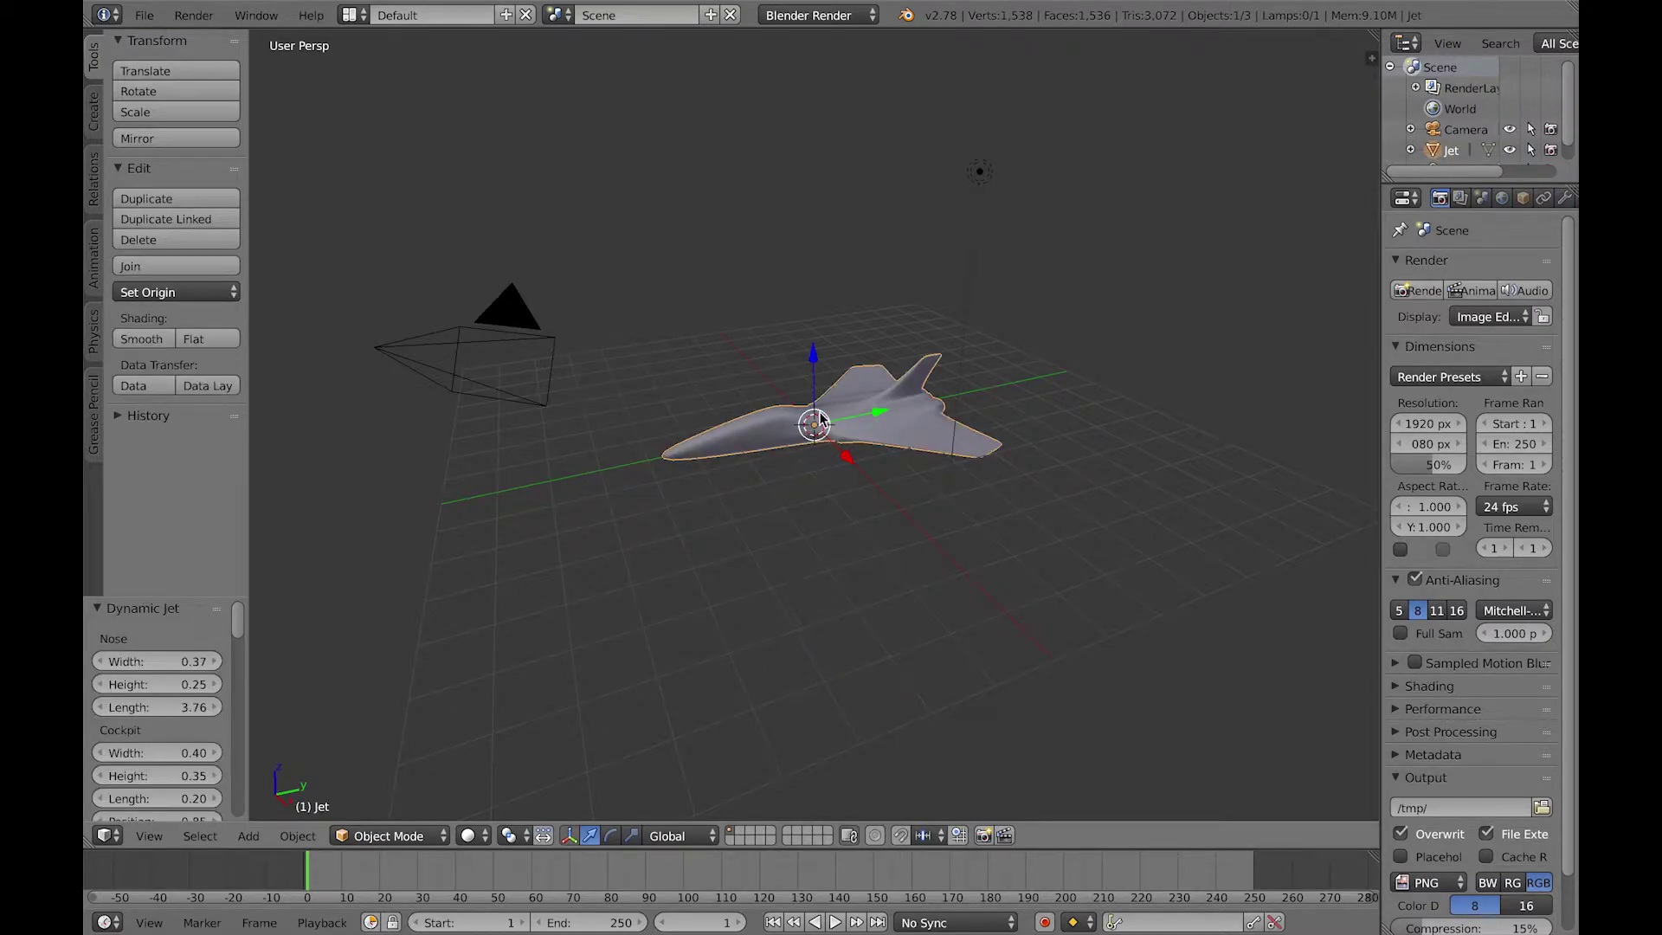
Step: Orbit around the new jet and enlarge the operator panel to show all parameters
{"action": "scroll", "coordinate": [821, 423], "scroll_direction": "up", "scroll_amount": 4}
{"action": "middle_click_drag", "start_coordinate": [667, 397], "coordinate": [964, 473]}
{"action": "scroll", "coordinate": [898, 428], "scroll_direction": "up", "scroll_amount": 3}
{"action": "scroll", "coordinate": [989, 460], "scroll_direction": "down", "scroll_amount": 4}
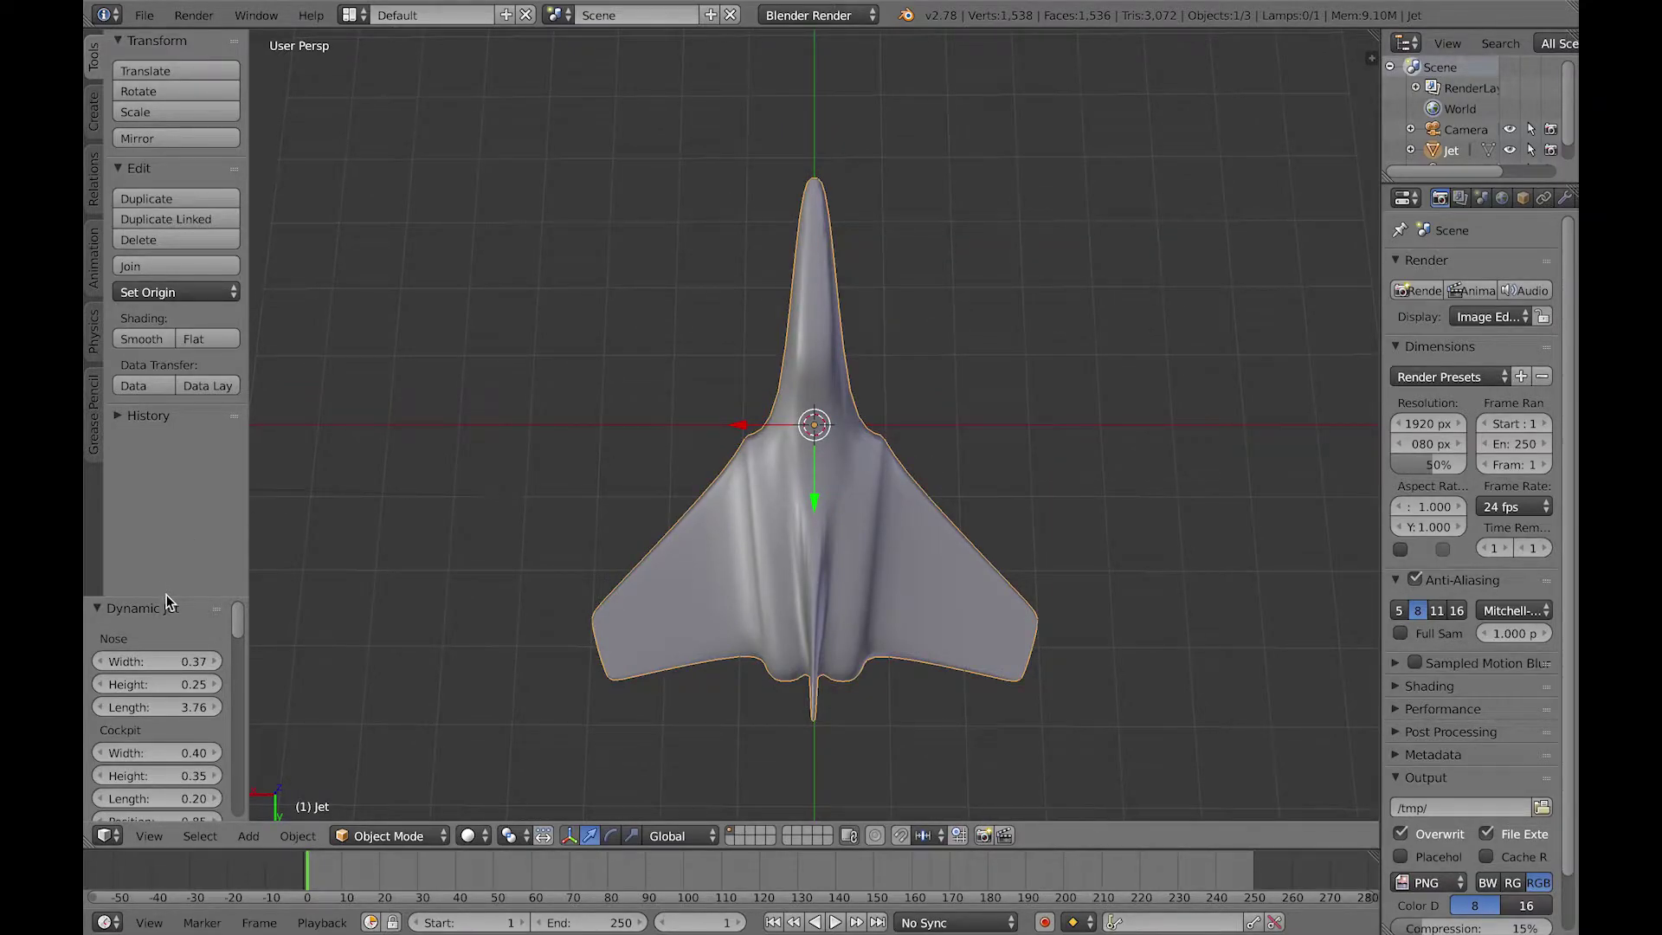
{"action": "left_click_drag", "start_coordinate": [166, 594], "coordinate": [337, 117]}
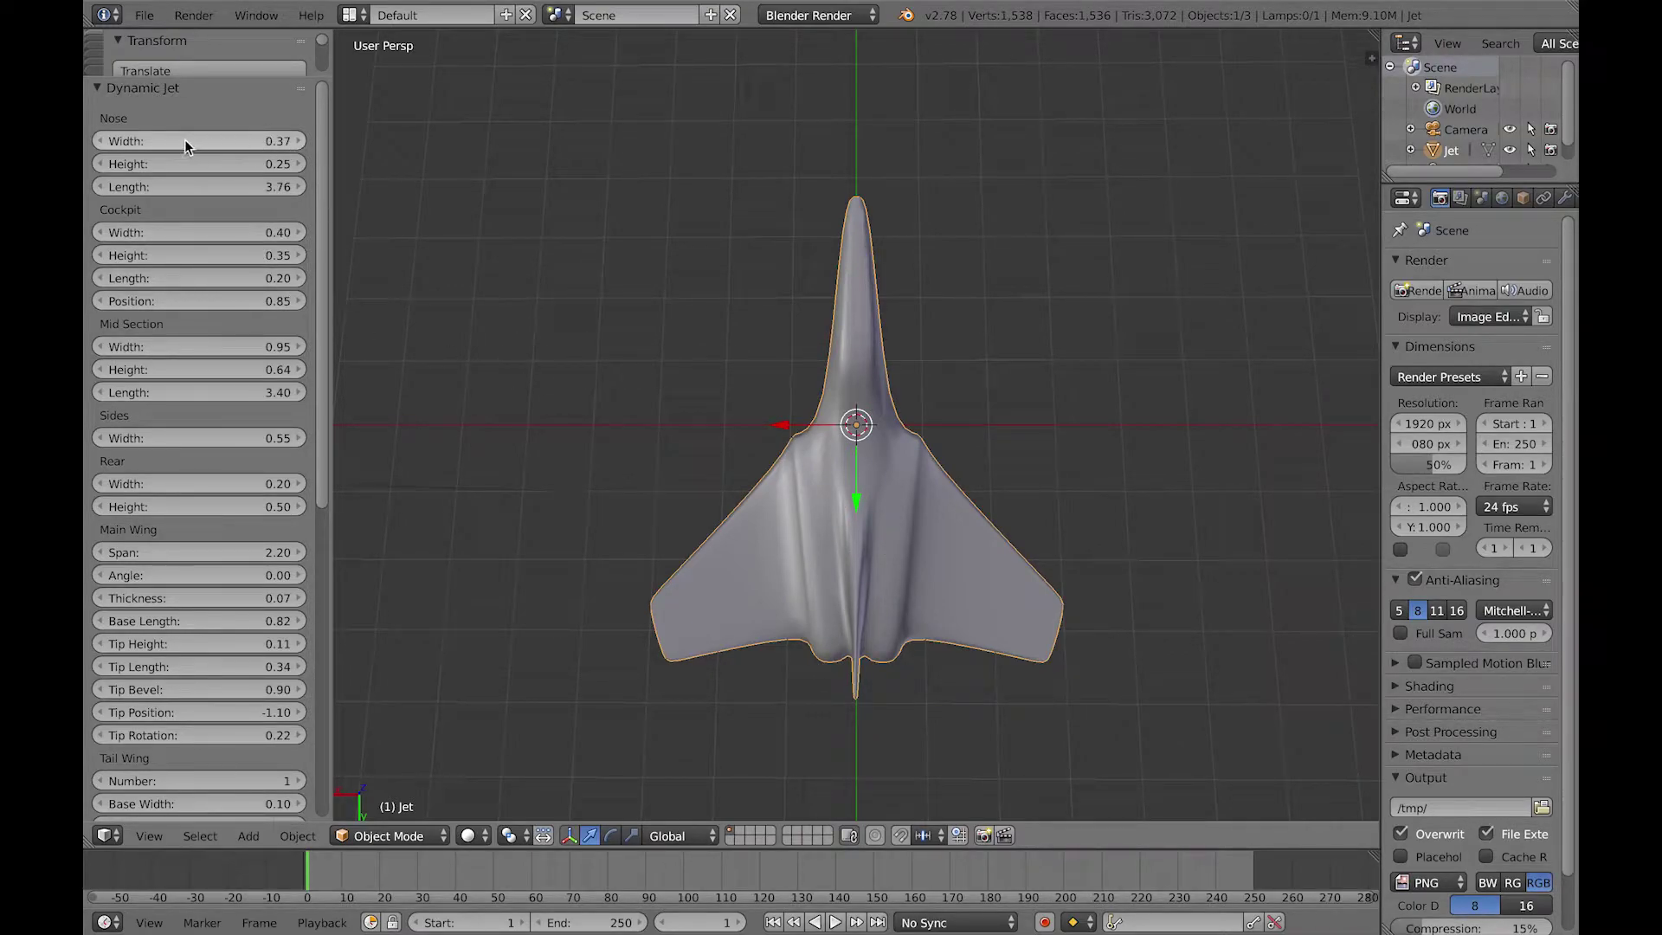
Step: Set nose width 0.55, nose length 4.48, mid section 0.89, sides 0.49 and rear 0.44
{"action": "left_click_drag", "start_coordinate": [181, 143], "coordinate": [219, 184]}
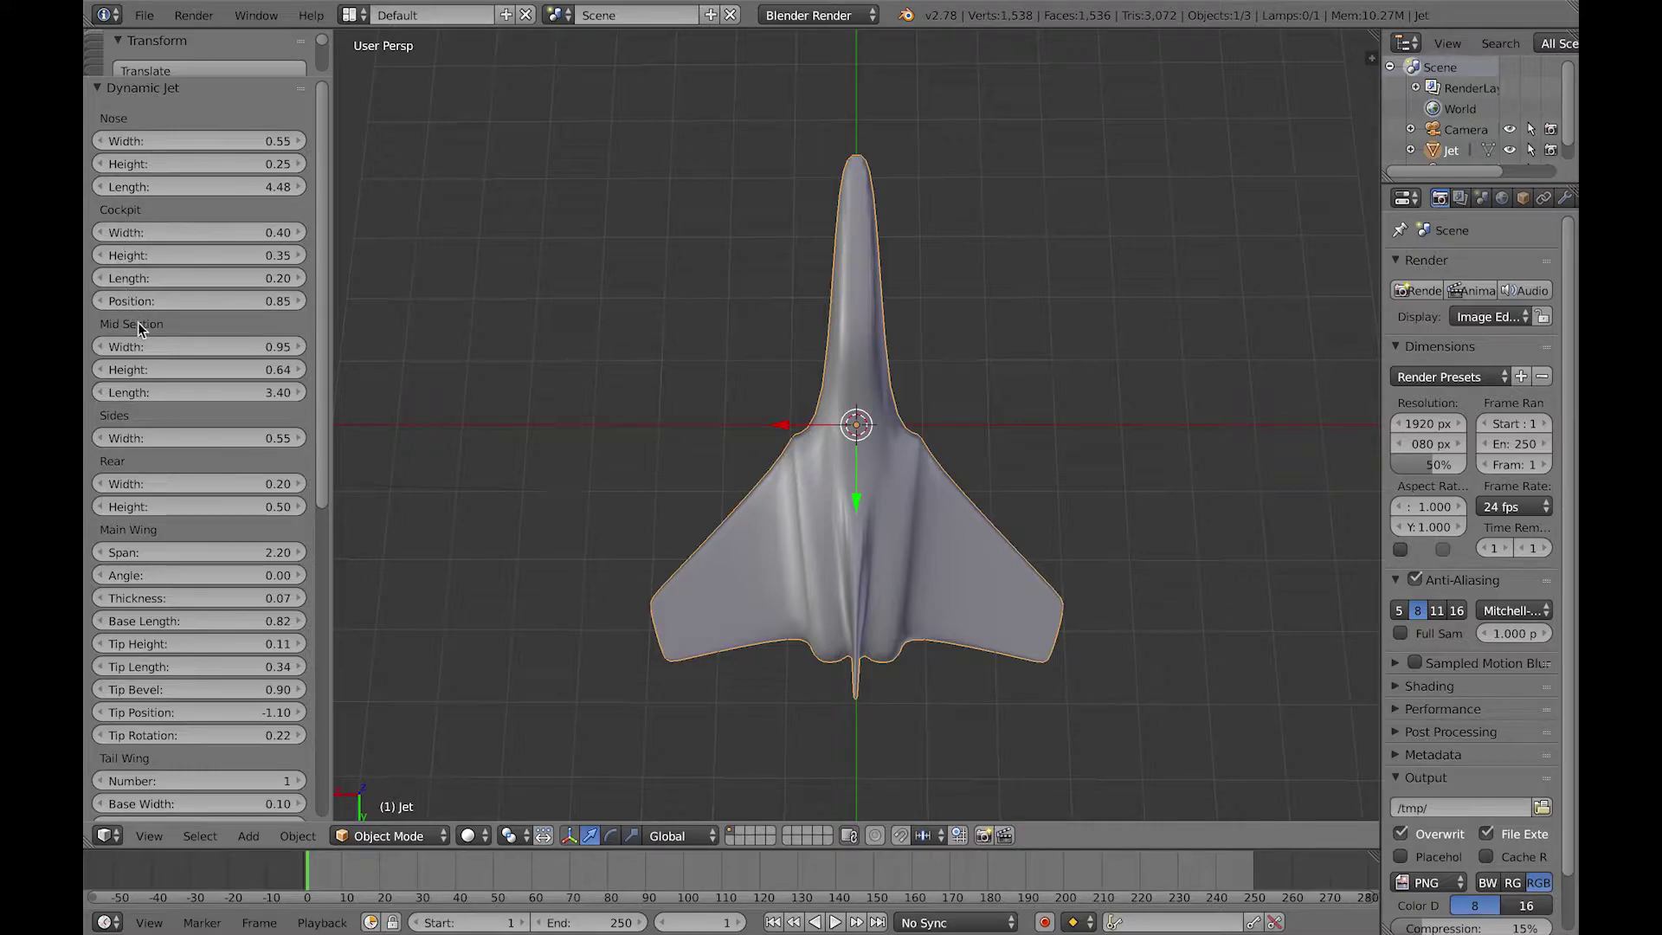
{"action": "mouse_move", "coordinate": [161, 343]}
{"action": "left_mouse_down"}
{"action": "mouse_move", "coordinate": [192, 347]}
{"action": "mouse_move", "coordinate": [165, 346]}
{"action": "left_mouse_up"}
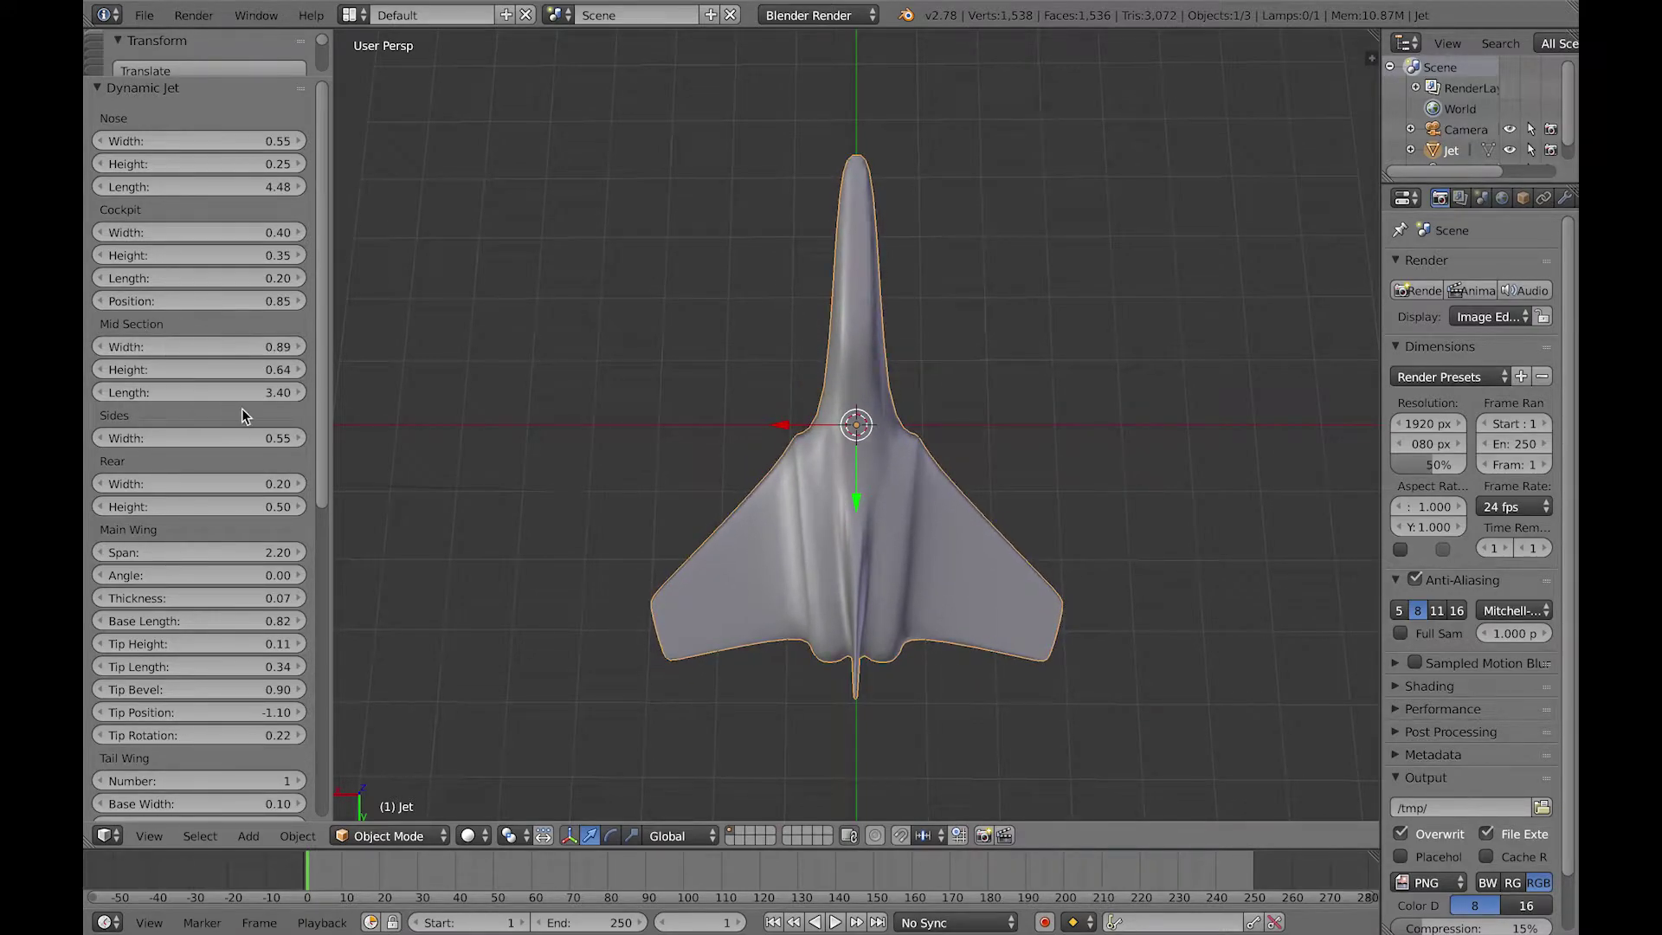
{"action": "mouse_move", "coordinate": [249, 437]}
{"action": "left_mouse_down"}
{"action": "mouse_move", "coordinate": [271, 438]}
{"action": "mouse_move", "coordinate": [253, 438]}
{"action": "left_mouse_up"}
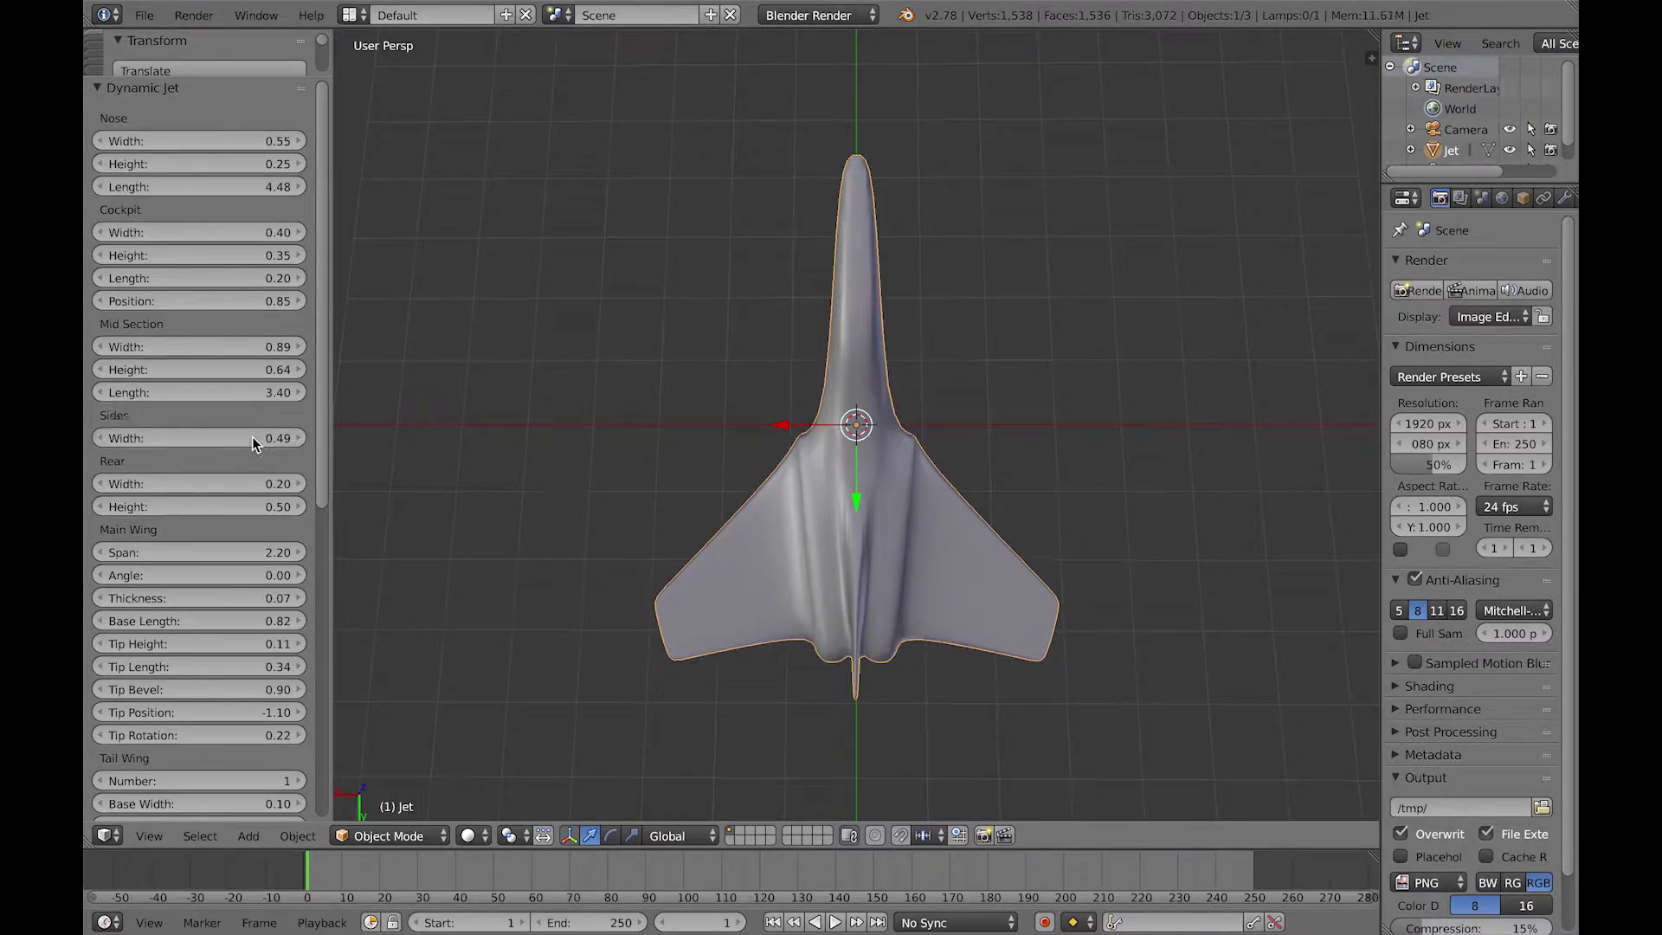
{"action": "left_click_drag", "start_coordinate": [248, 504], "coordinate": [244, 488]}
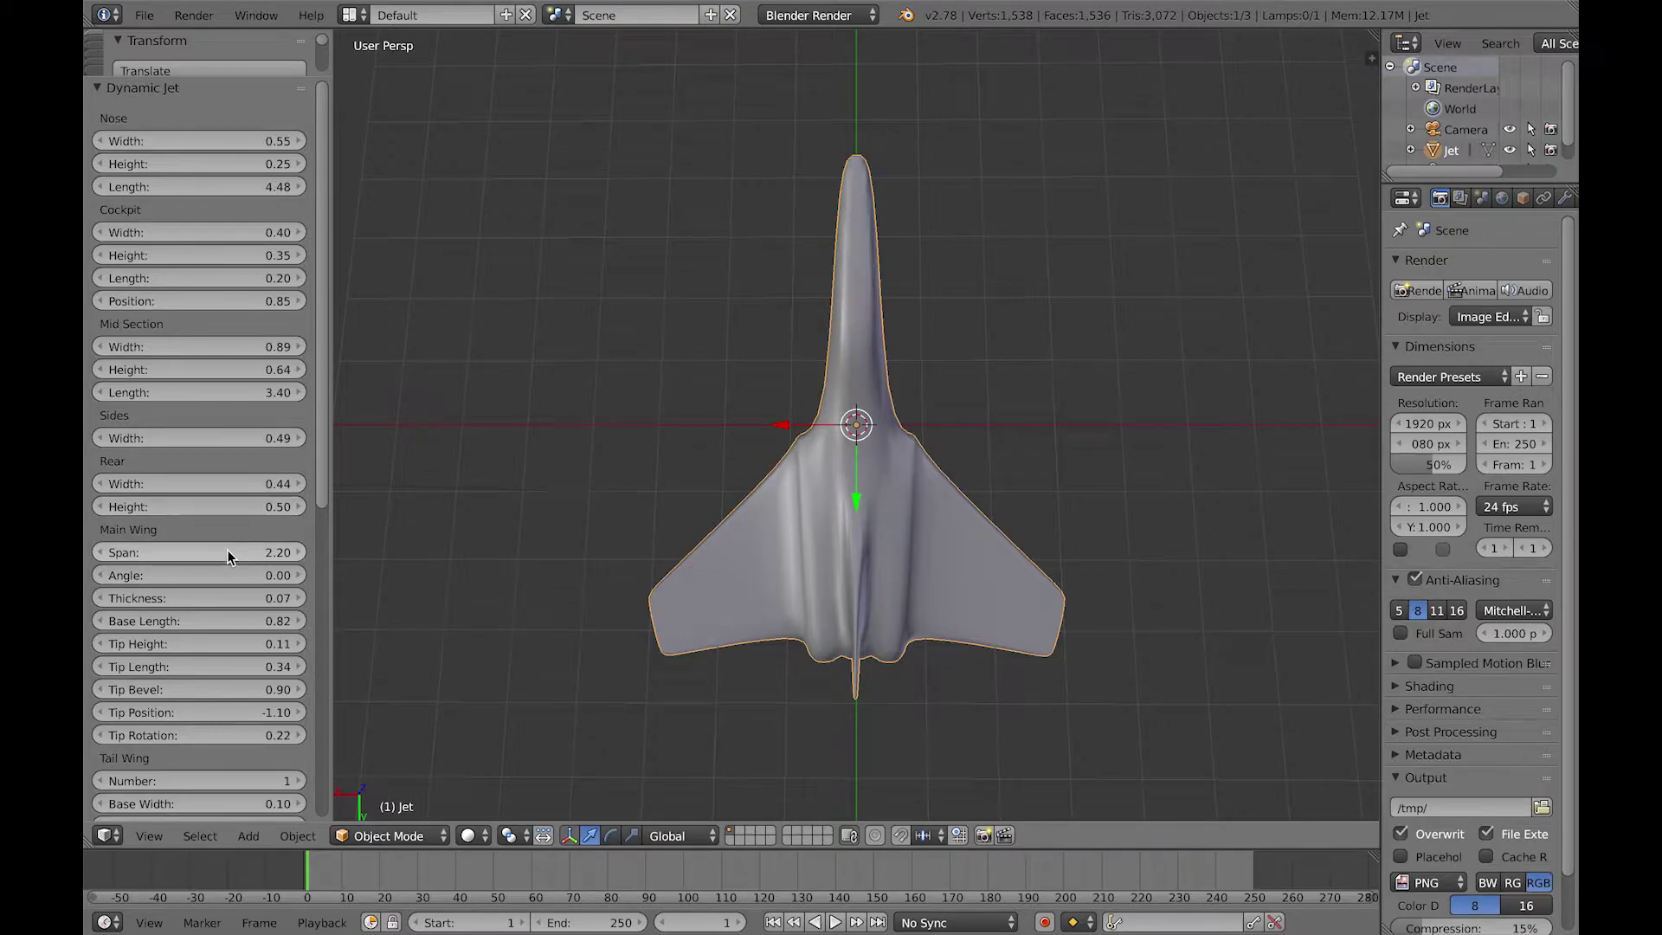
Step: Move the main wing tips to 0.64, adjust their rotation, and orbit to a side perspective
{"action": "mouse_move", "coordinate": [227, 555]}
{"action": "left_mouse_down"}
{"action": "mouse_move", "coordinate": [255, 557]}
{"action": "mouse_move", "coordinate": [234, 556]}
{"action": "mouse_move", "coordinate": [249, 571]}
{"action": "left_mouse_up"}
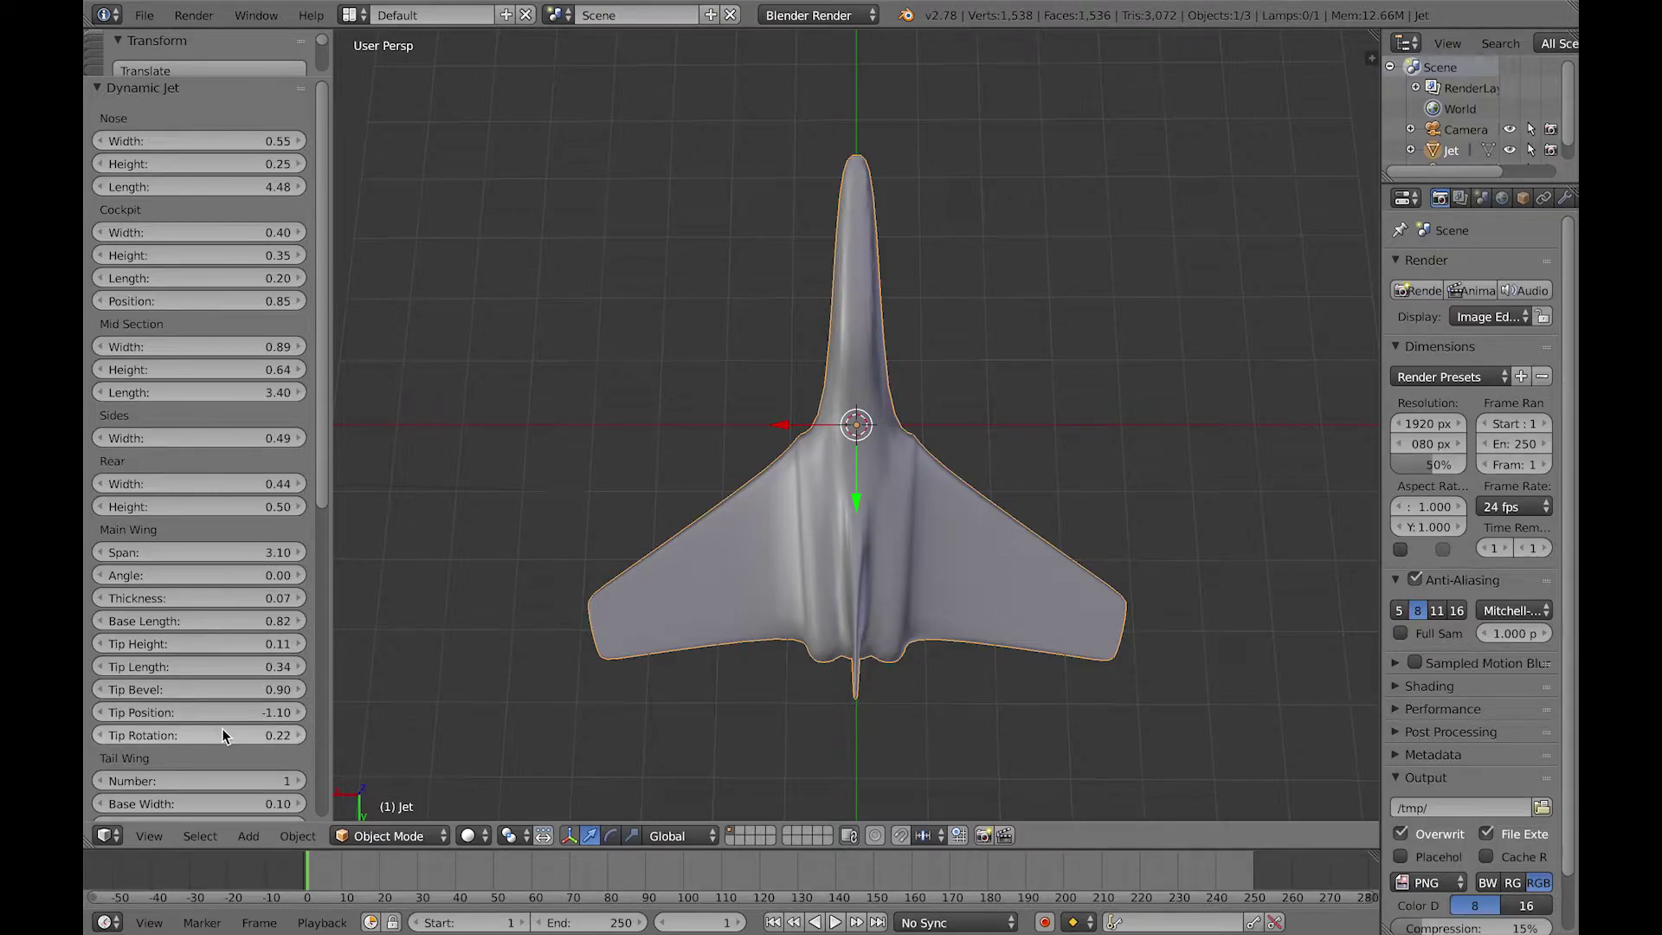
{"action": "left_click_drag", "start_coordinate": [223, 734], "coordinate": [267, 709]}
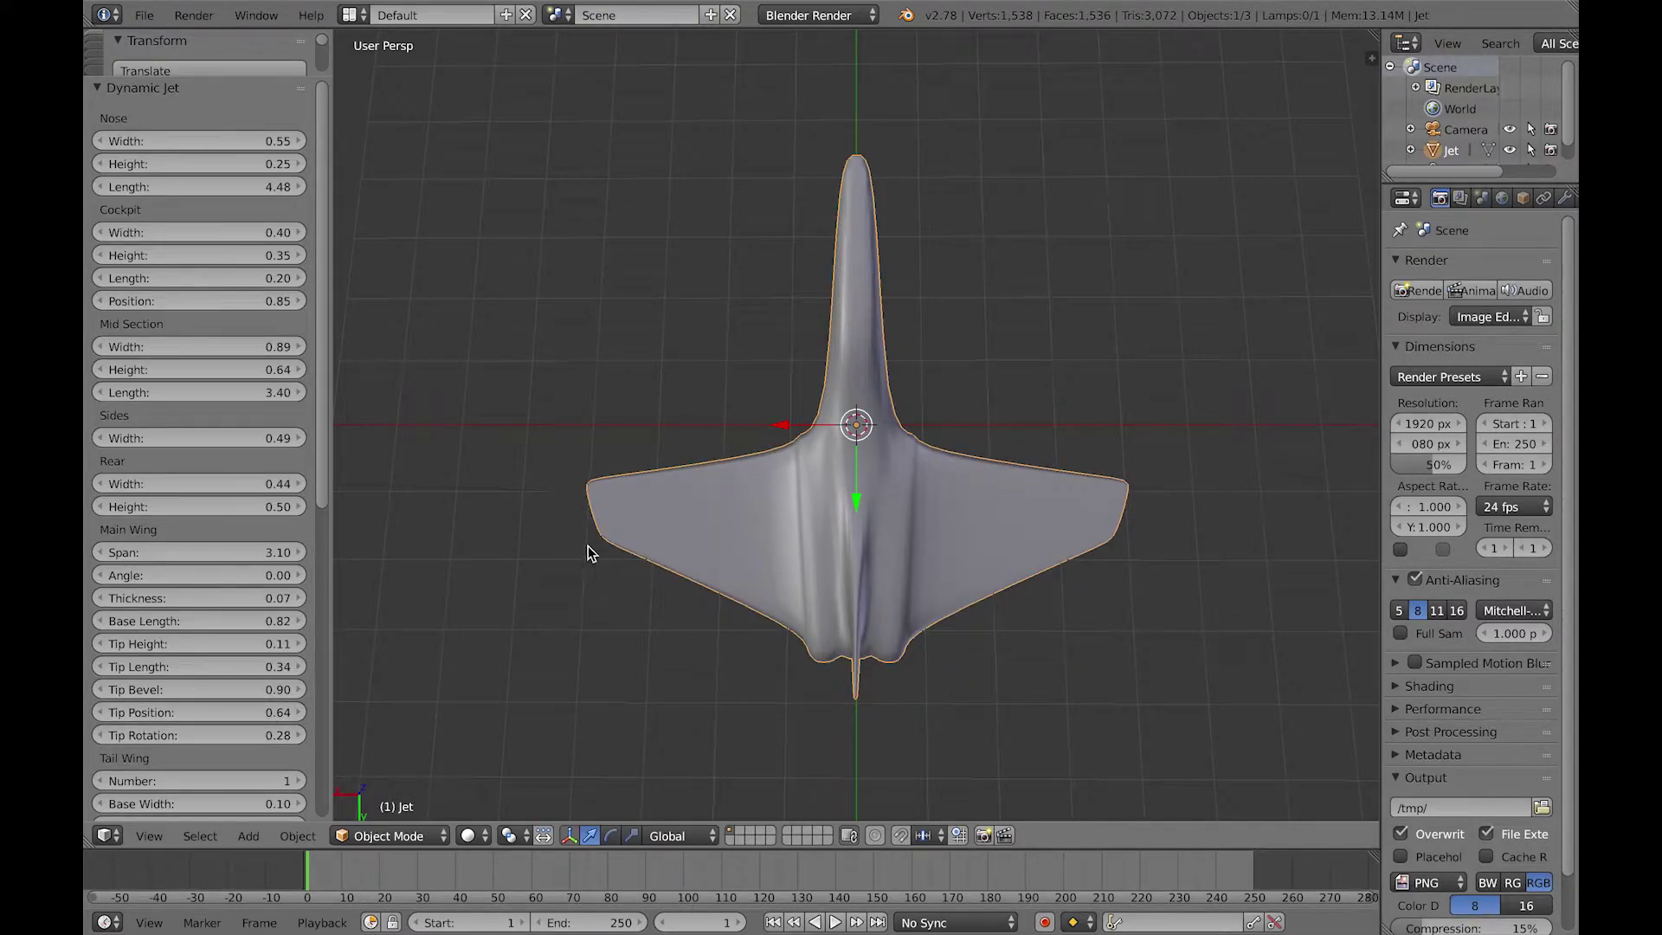
{"action": "middle_click_drag", "start_coordinate": [459, 552], "coordinate": [661, 482]}
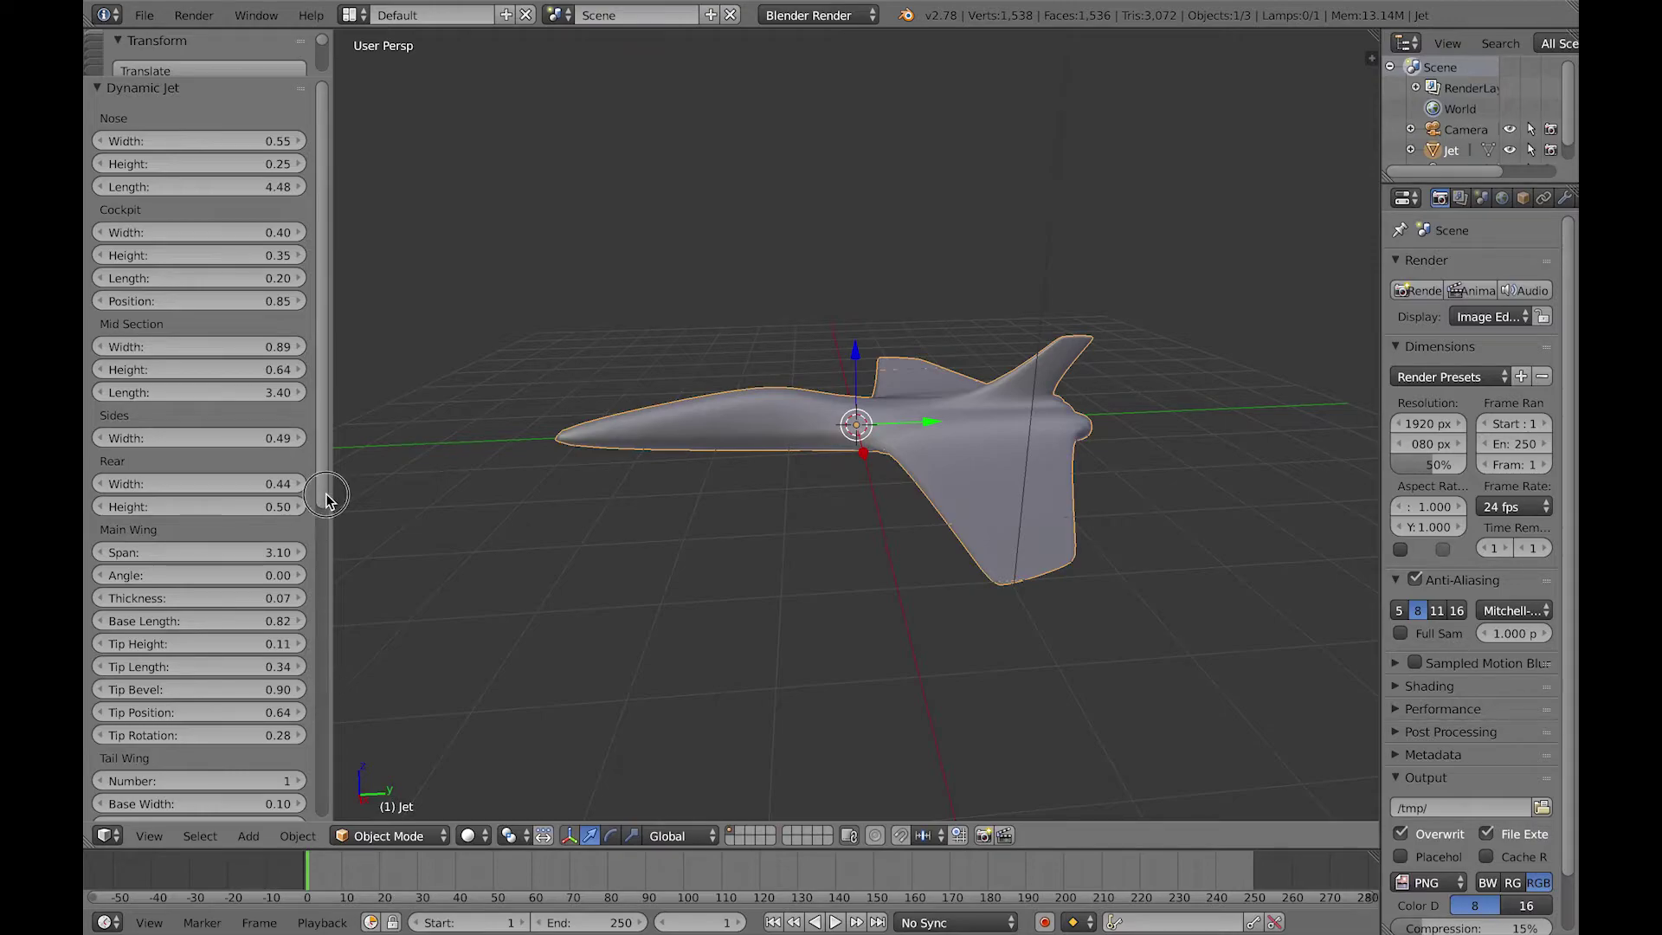
{"action": "left_click_drag", "start_coordinate": [326, 496], "coordinate": [341, 619]}
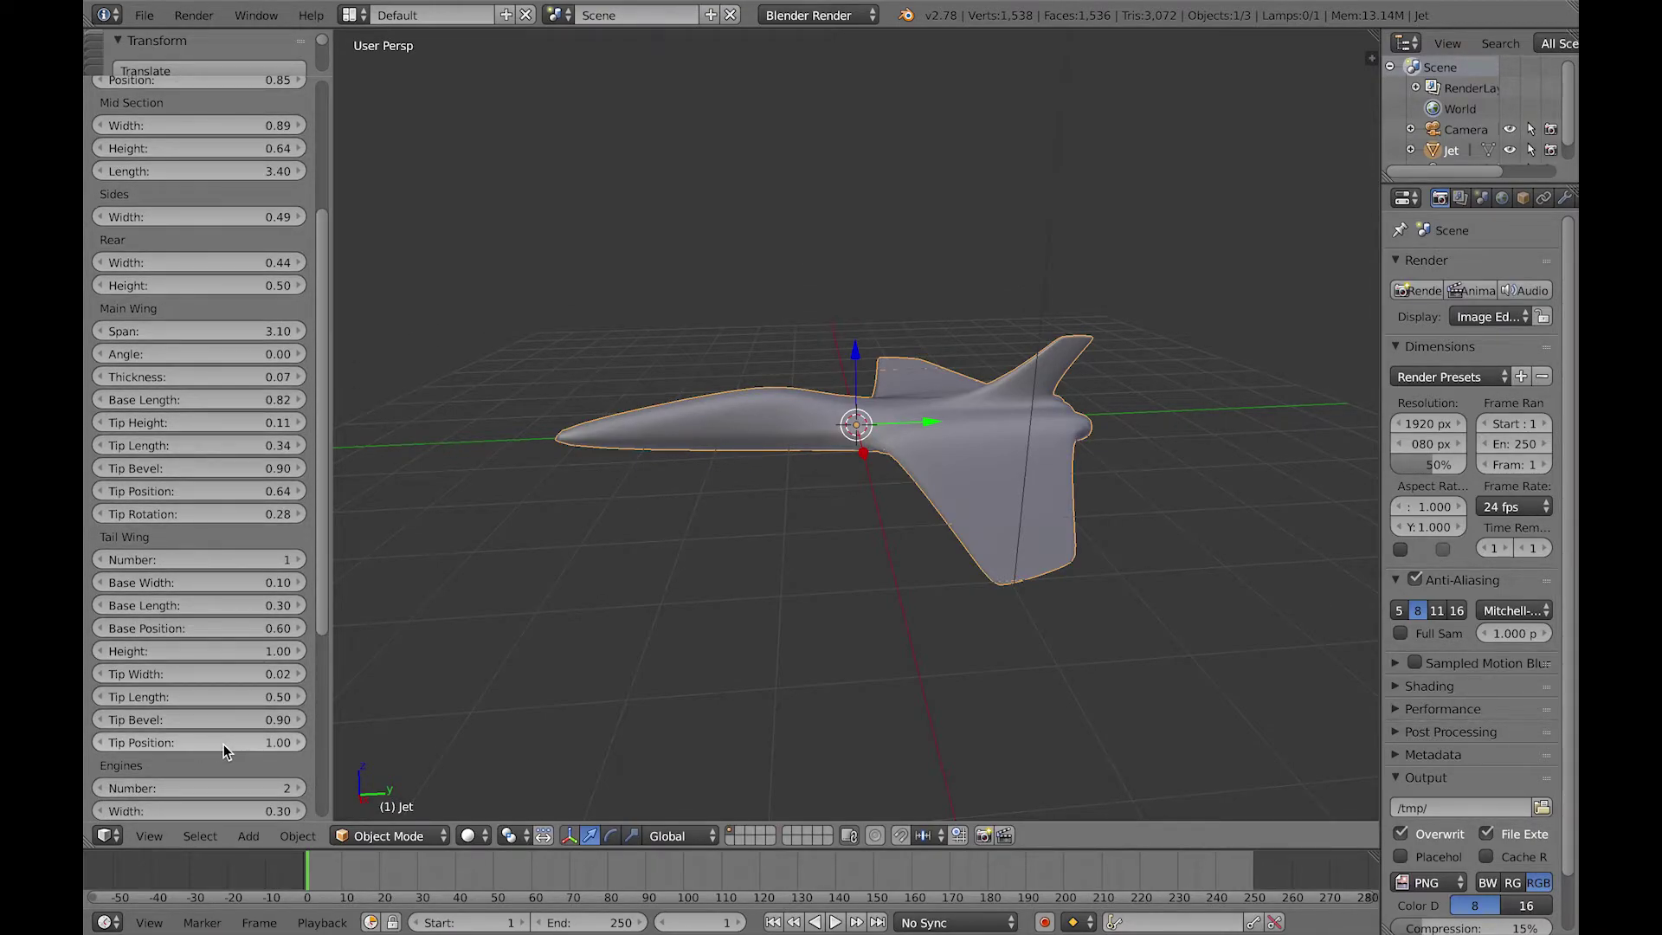
Step: Set the tail fin tip position to -0.98, base position 0.54, and height 1.90
{"action": "left_click_drag", "start_coordinate": [220, 744], "coordinate": [184, 742]}
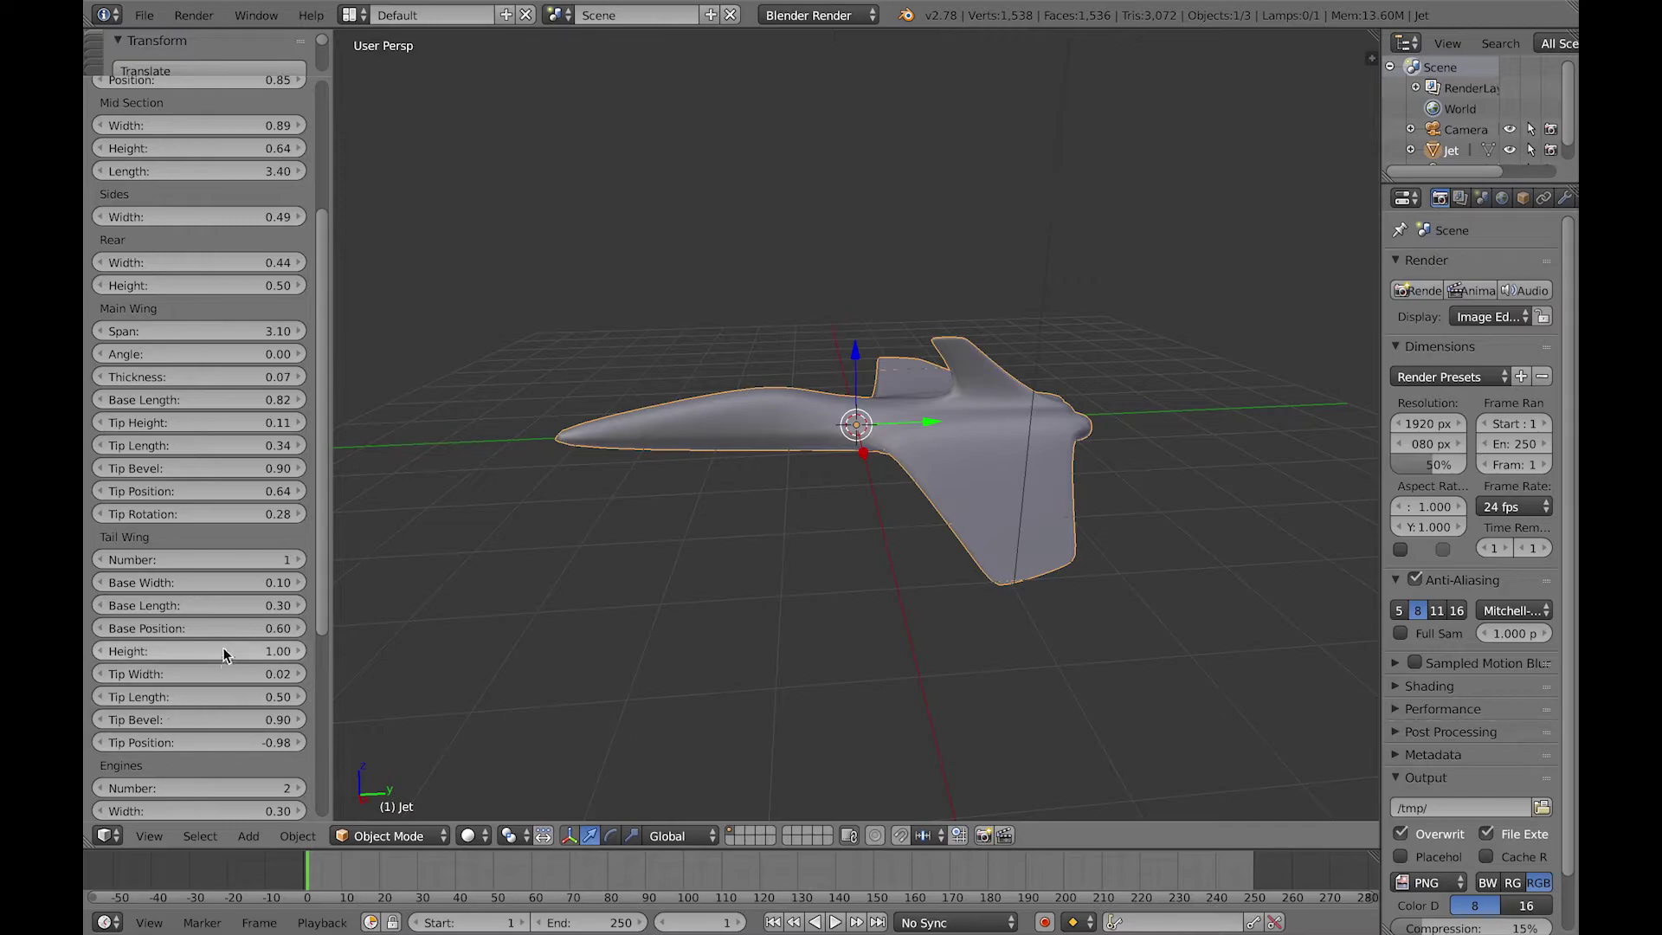
{"action": "left_click_drag", "start_coordinate": [232, 627], "coordinate": [227, 634]}
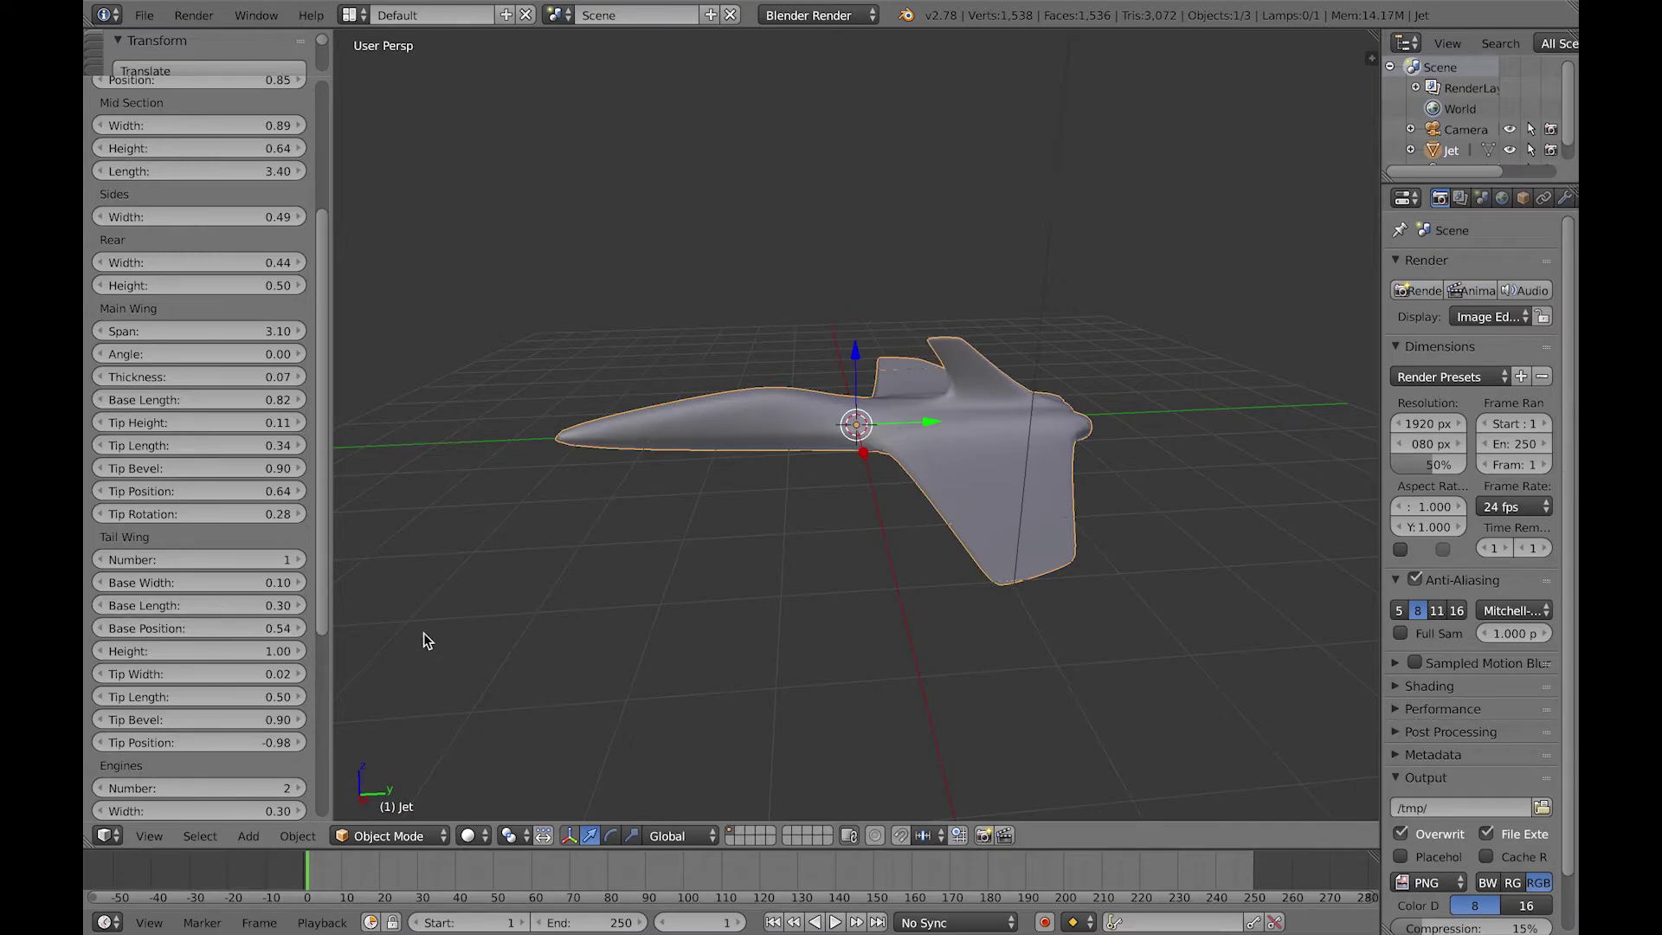
{"action": "mouse_move", "coordinate": [706, 498]}
{"action": "middle_mouse_down"}
{"action": "mouse_move", "coordinate": [787, 490]}
{"action": "mouse_move", "coordinate": [776, 470]}
{"action": "mouse_move", "coordinate": [725, 494]}
{"action": "middle_mouse_up"}
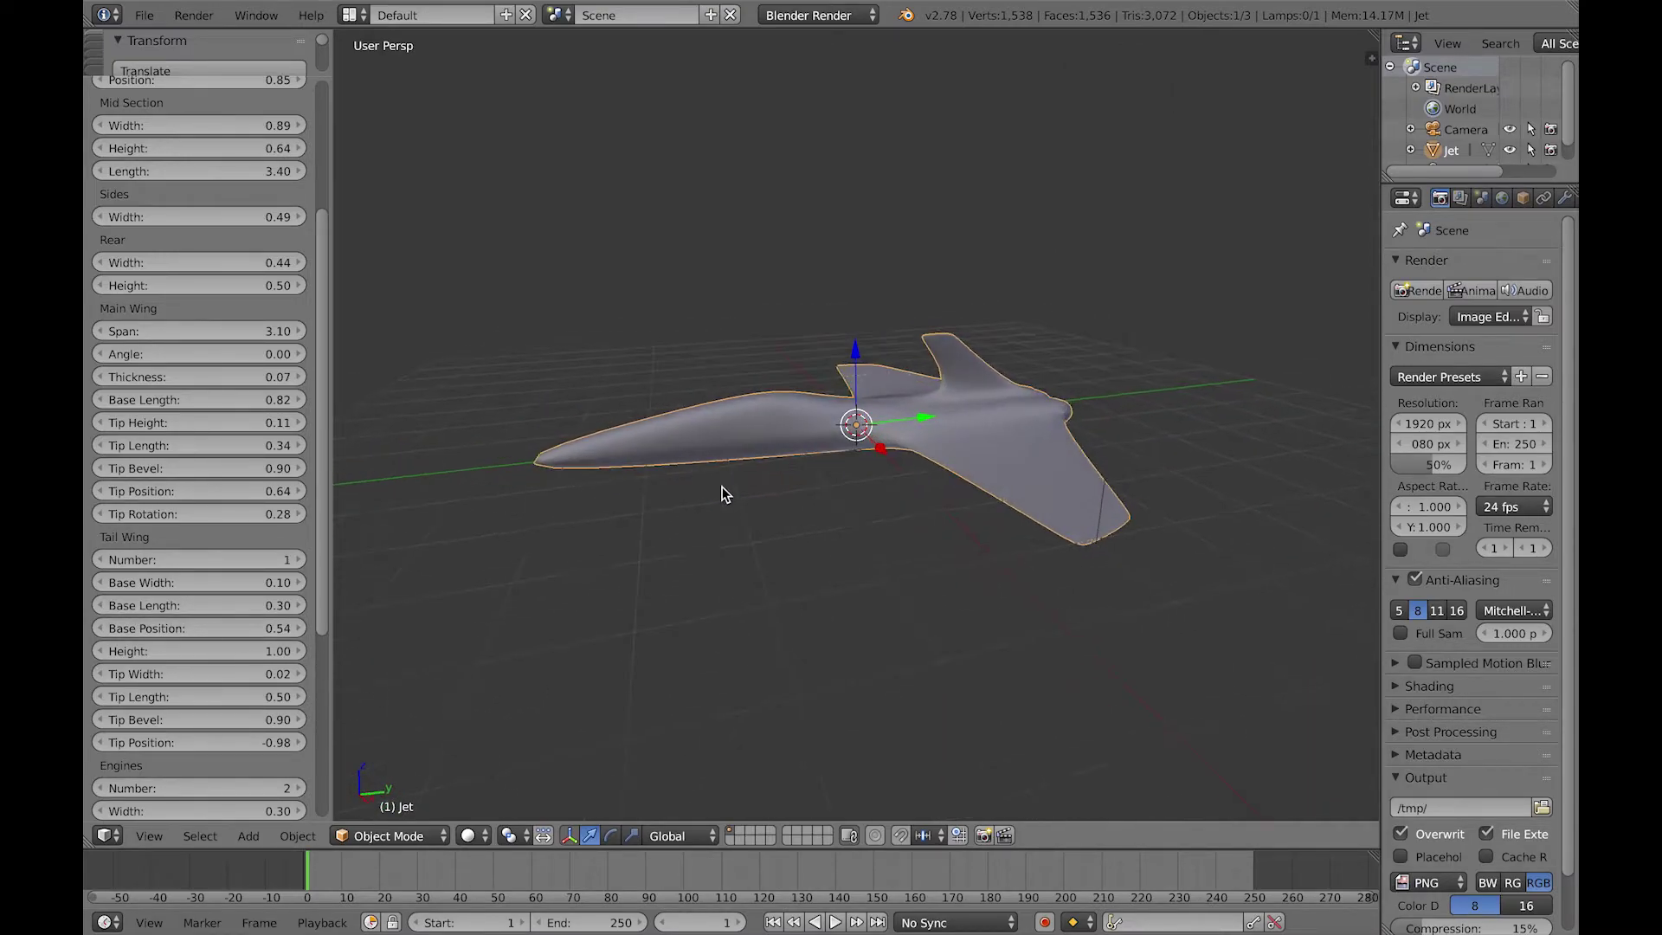
{"action": "left_click_drag", "start_coordinate": [279, 647], "coordinate": [303, 651]}
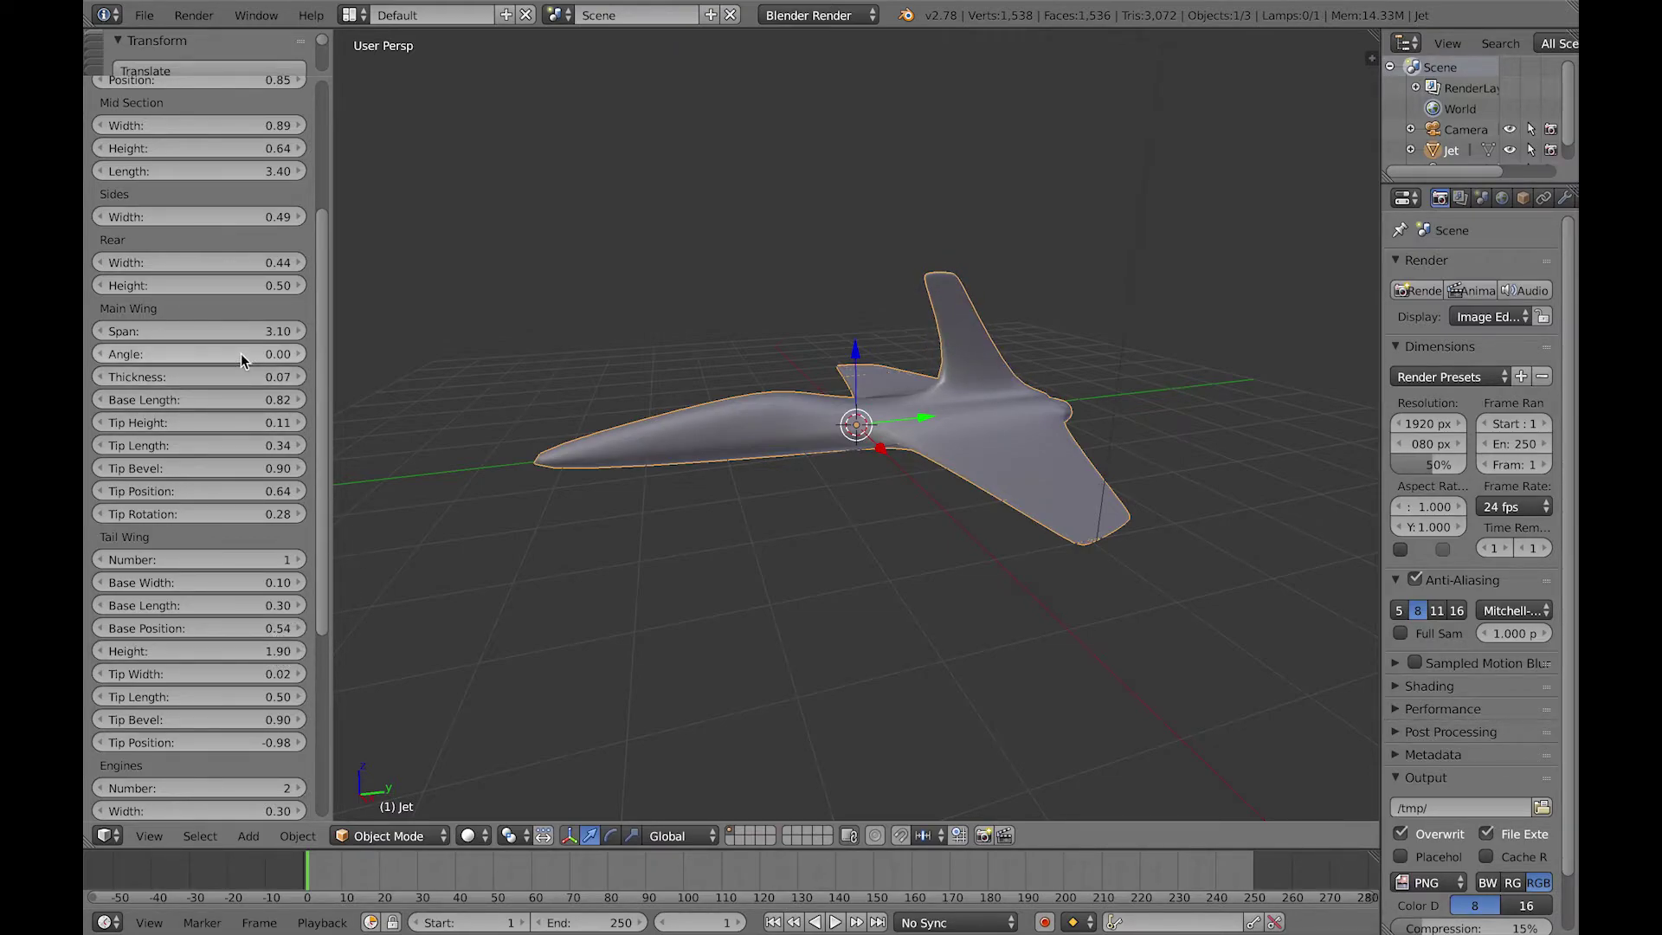
Step: Tilt the main wing to an angle of -0.54
{"action": "left_click_drag", "start_coordinate": [241, 360], "coordinate": [241, 360]}
{"action": "middle_click_drag", "start_coordinate": [671, 494], "coordinate": [575, 524]}
{"action": "scroll", "coordinate": [832, 566], "scroll_direction": "up", "scroll_amount": 2}
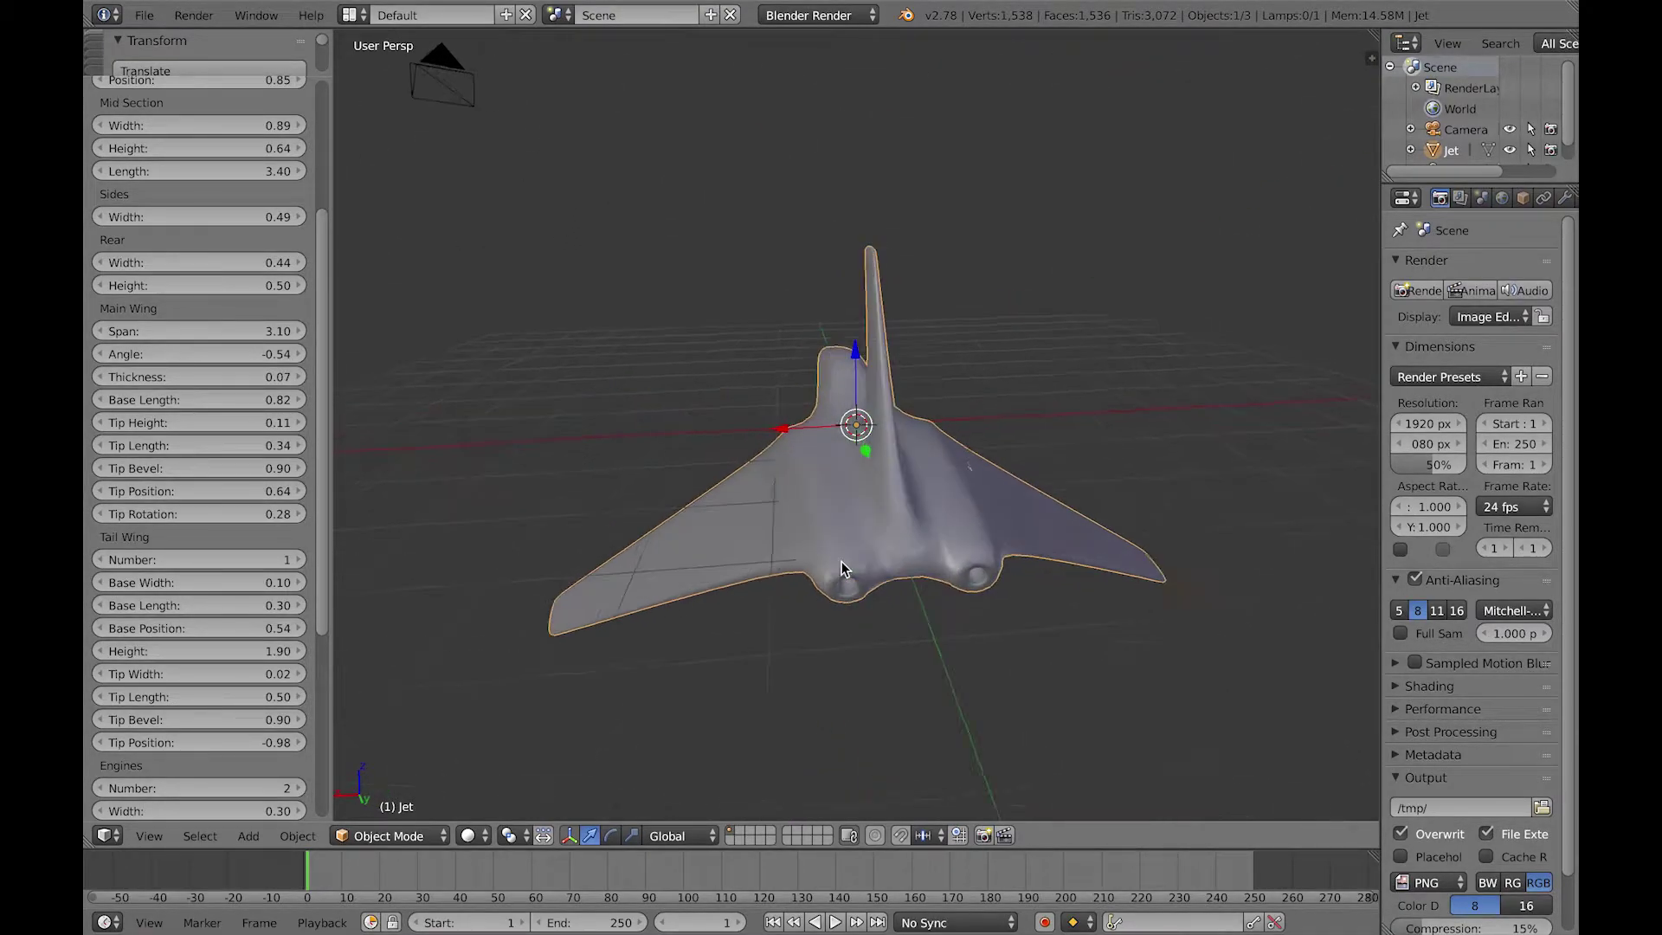
{"action": "middle_click_drag", "start_coordinate": [842, 567], "coordinate": [863, 565]}
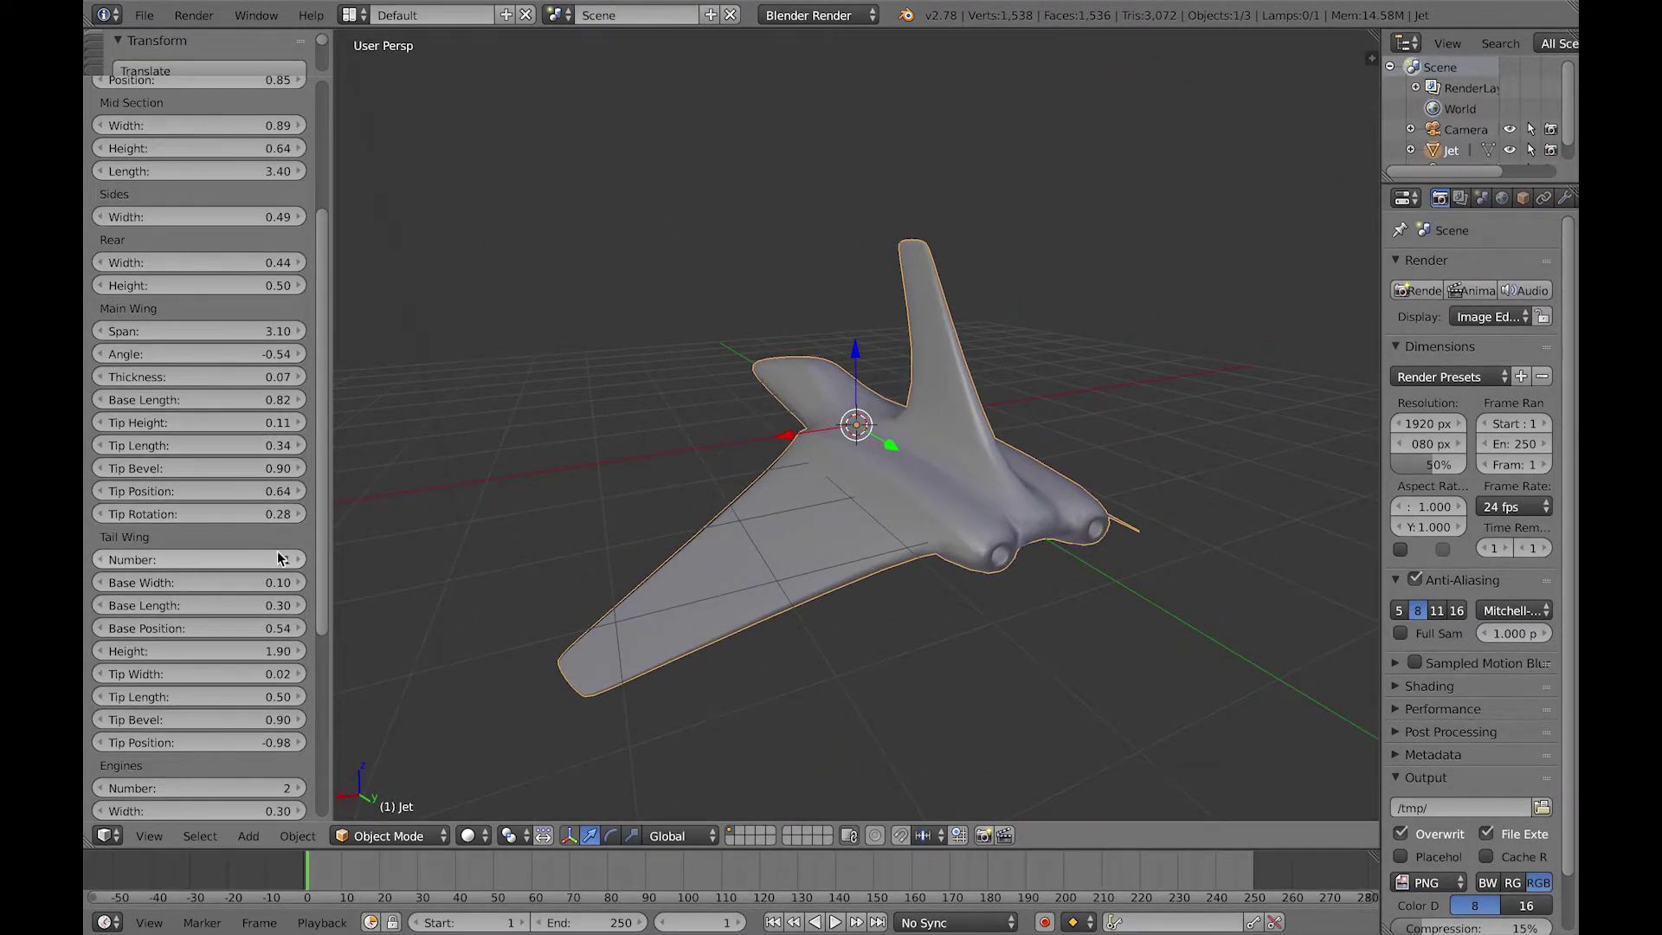
Step: Try twin tail fins, then go back to a single tail fin
{"action": "left_click", "coordinate": [302, 561]}
{"action": "mouse_move", "coordinate": [679, 527]}
{"action": "middle_mouse_down"}
{"action": "mouse_move", "coordinate": [933, 519]}
{"action": "mouse_move", "coordinate": [927, 586]}
{"action": "mouse_move", "coordinate": [906, 499]}
{"action": "mouse_move", "coordinate": [662, 481]}
{"action": "mouse_move", "coordinate": [686, 498]}
{"action": "mouse_move", "coordinate": [671, 507]}
{"action": "middle_mouse_up"}
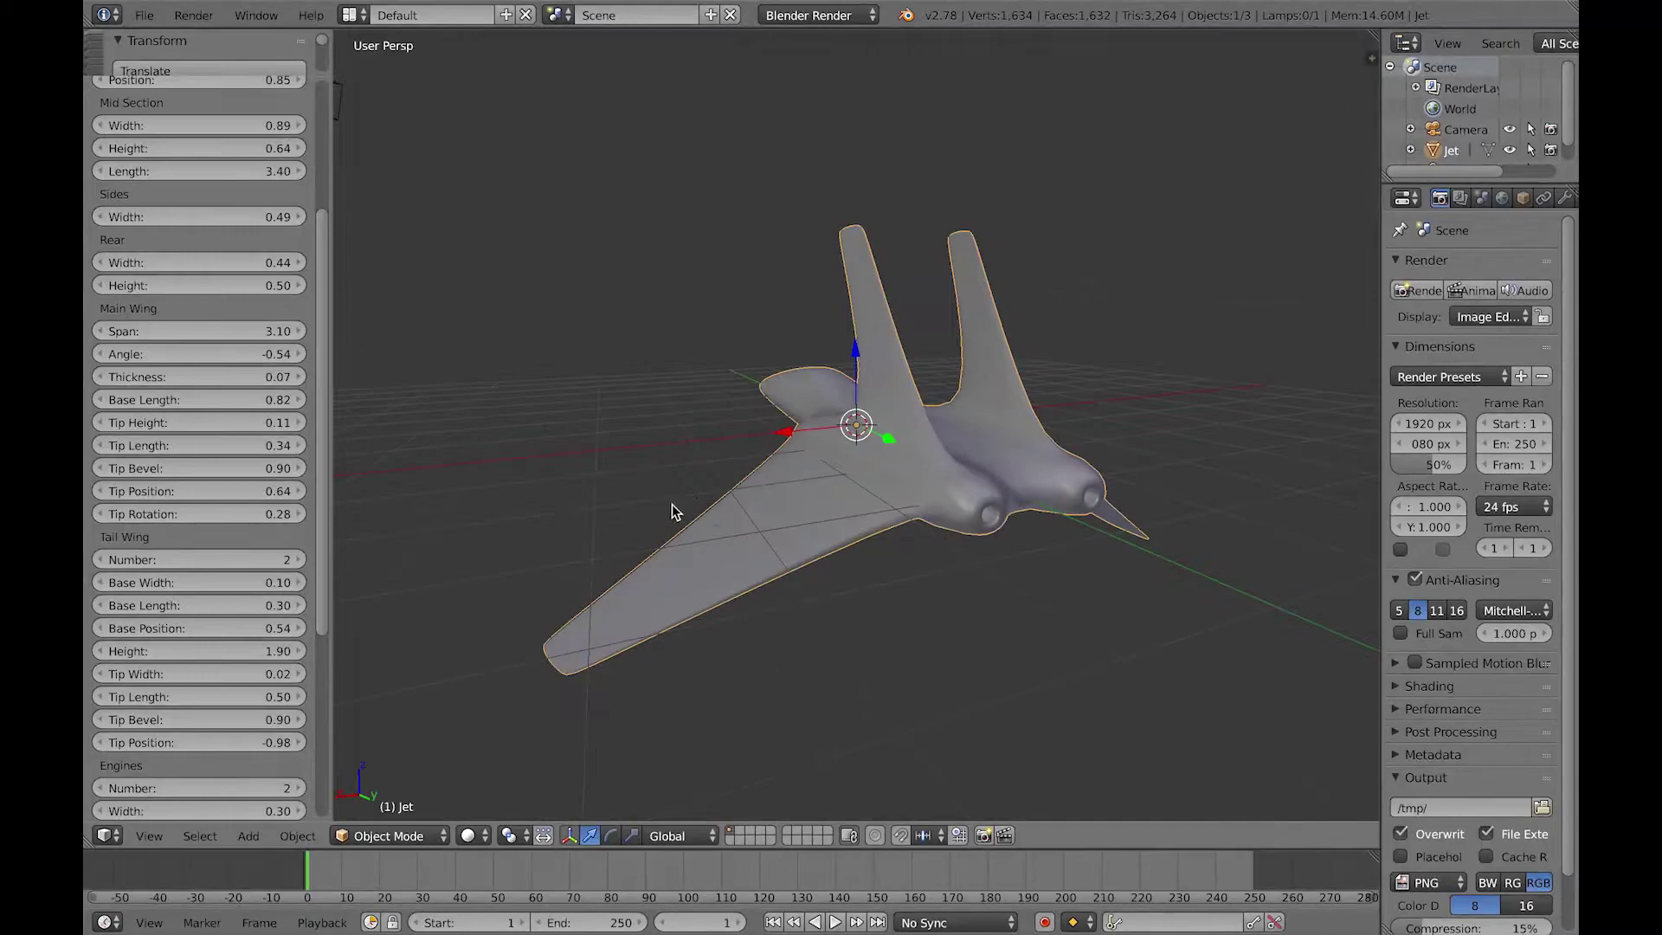
{"action": "left_click", "coordinate": [102, 560]}
{"action": "left_click", "coordinate": [102, 560]}
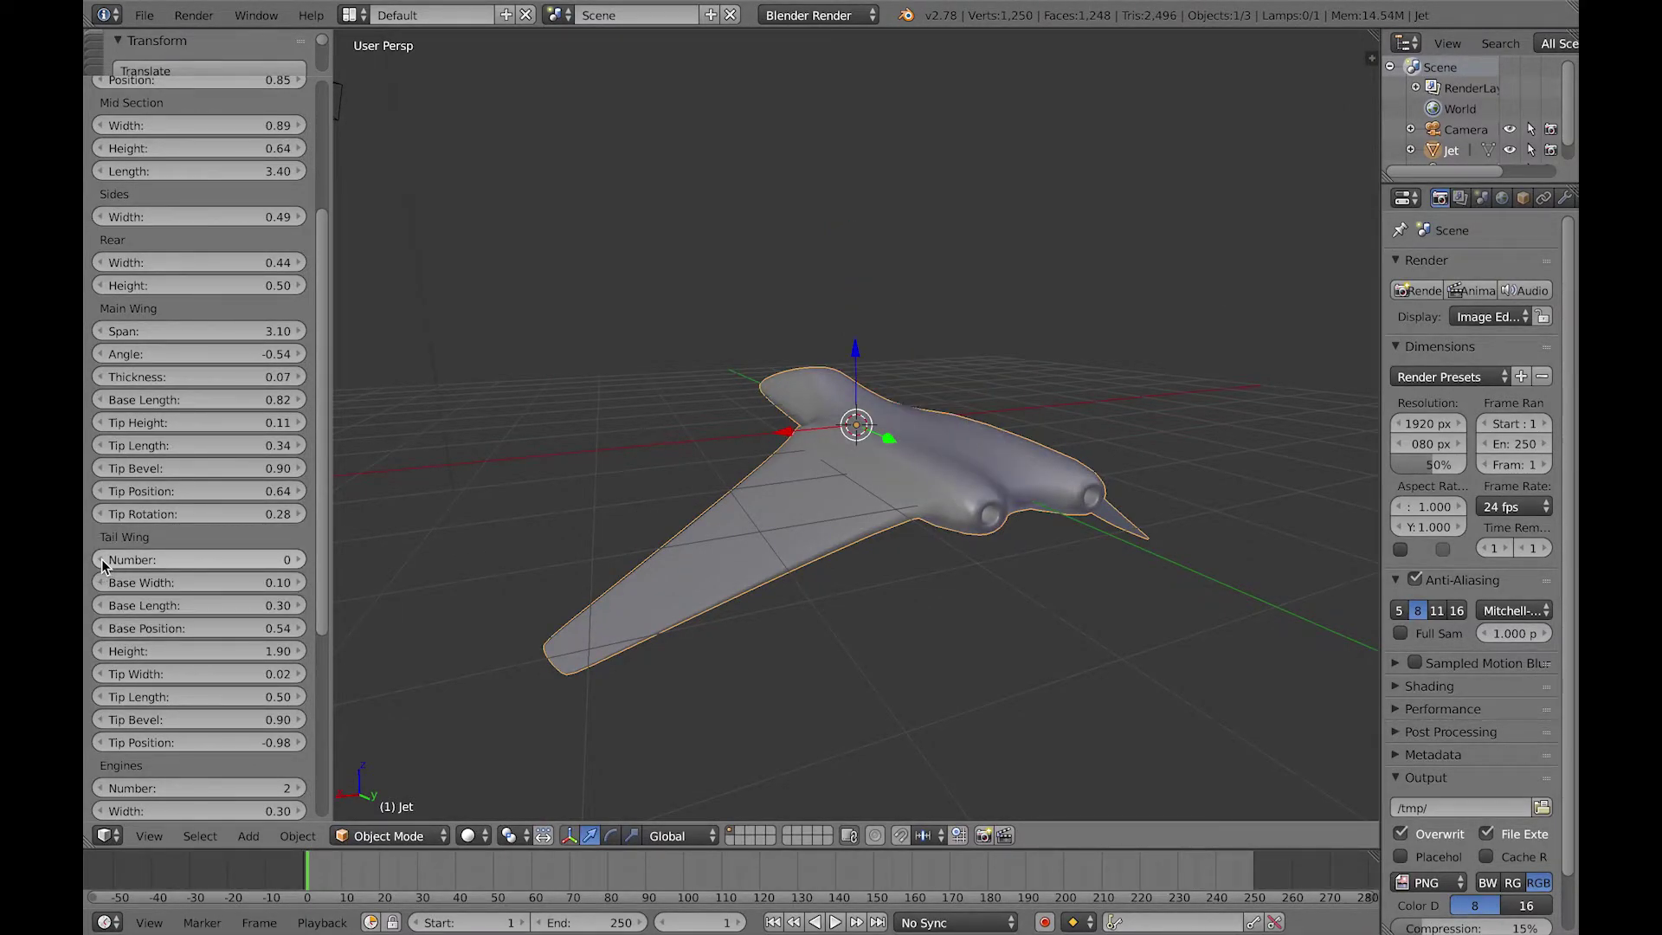
{"action": "left_click", "coordinate": [295, 560]}
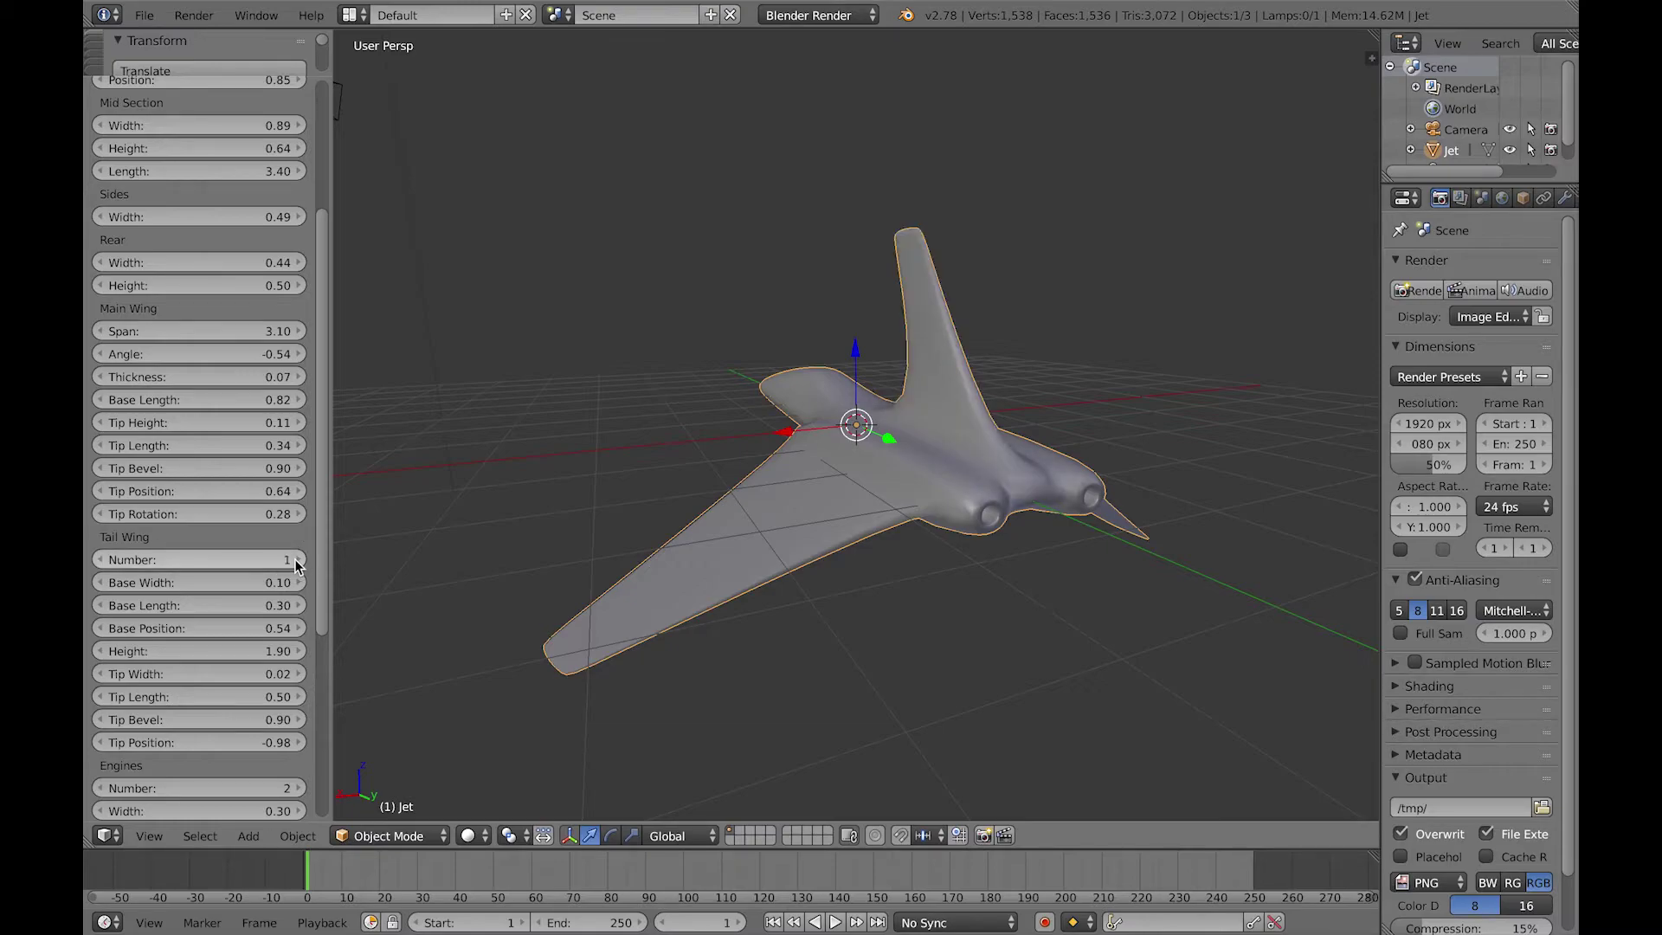
{"action": "left_click_drag", "start_coordinate": [325, 554], "coordinate": [322, 684]}
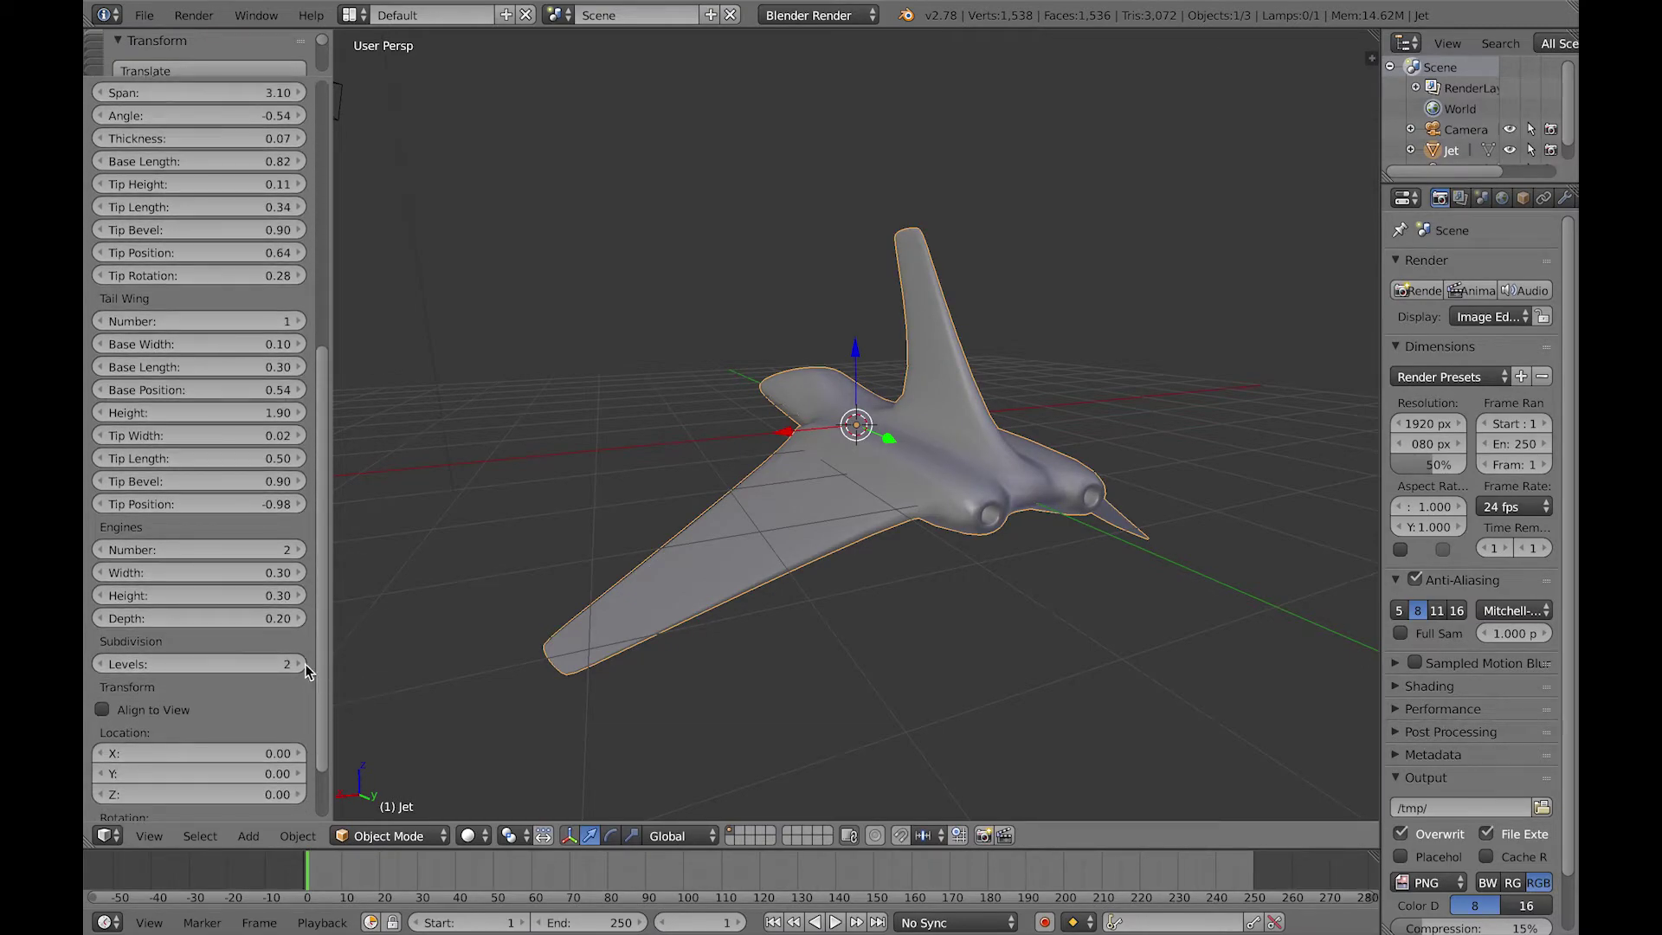
Step: Give the jet a single engine 0.36 wide and 0.24 high
{"action": "left_click", "coordinate": [108, 551]}
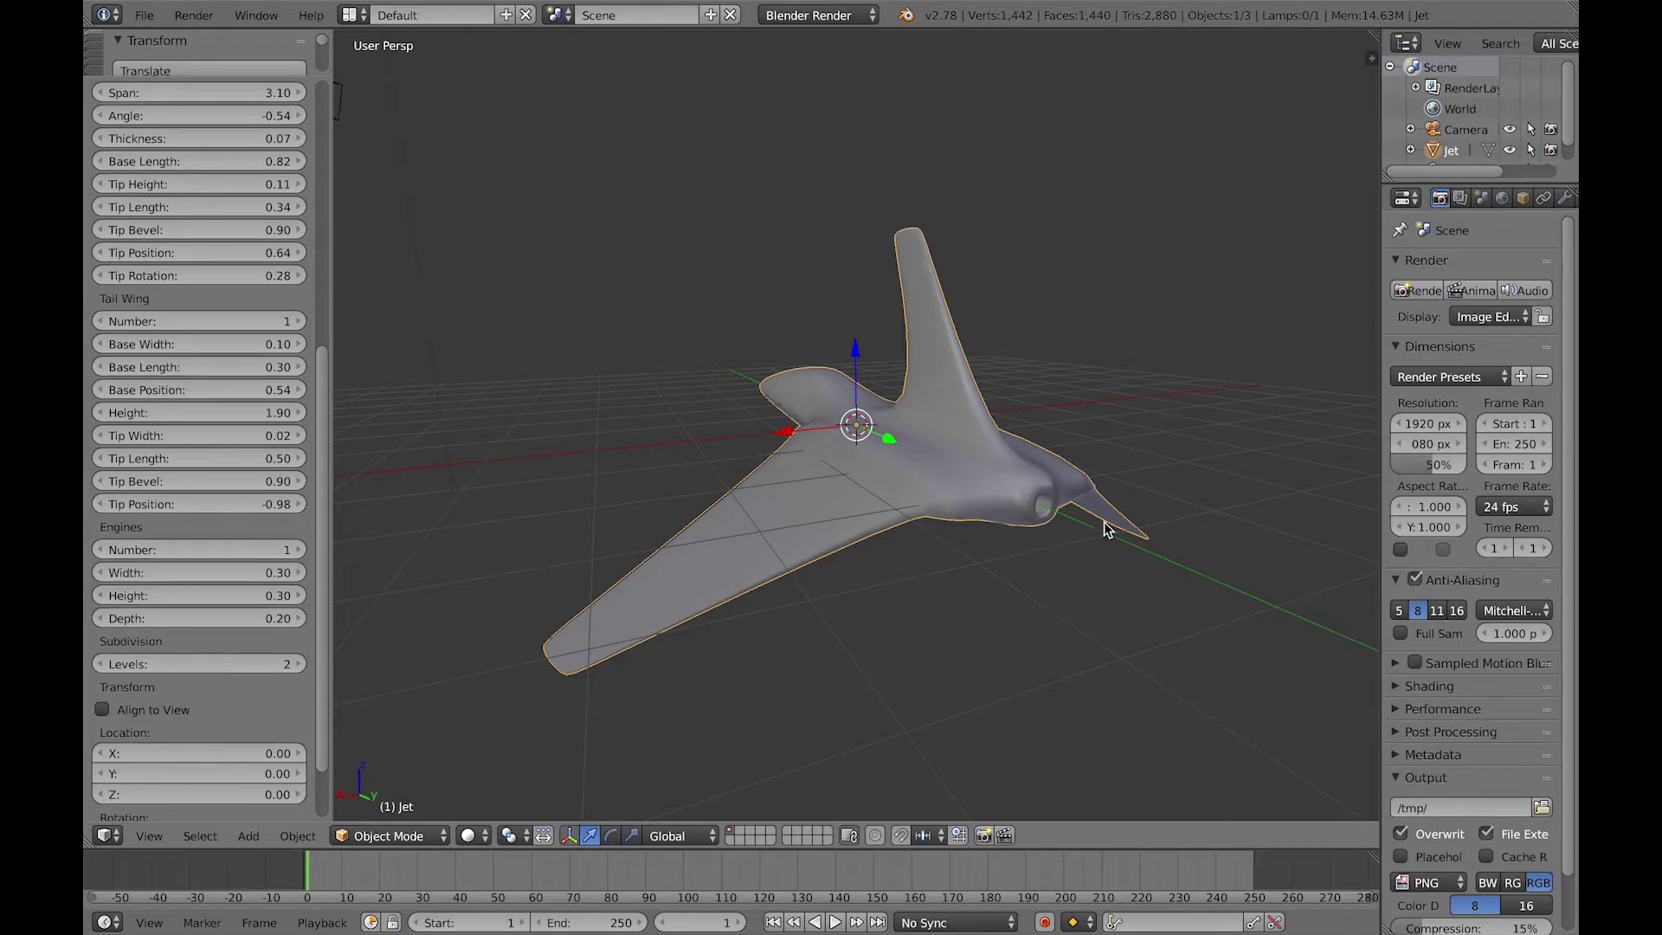
{"action": "middle_click_drag", "start_coordinate": [1101, 522], "coordinate": [1032, 549]}
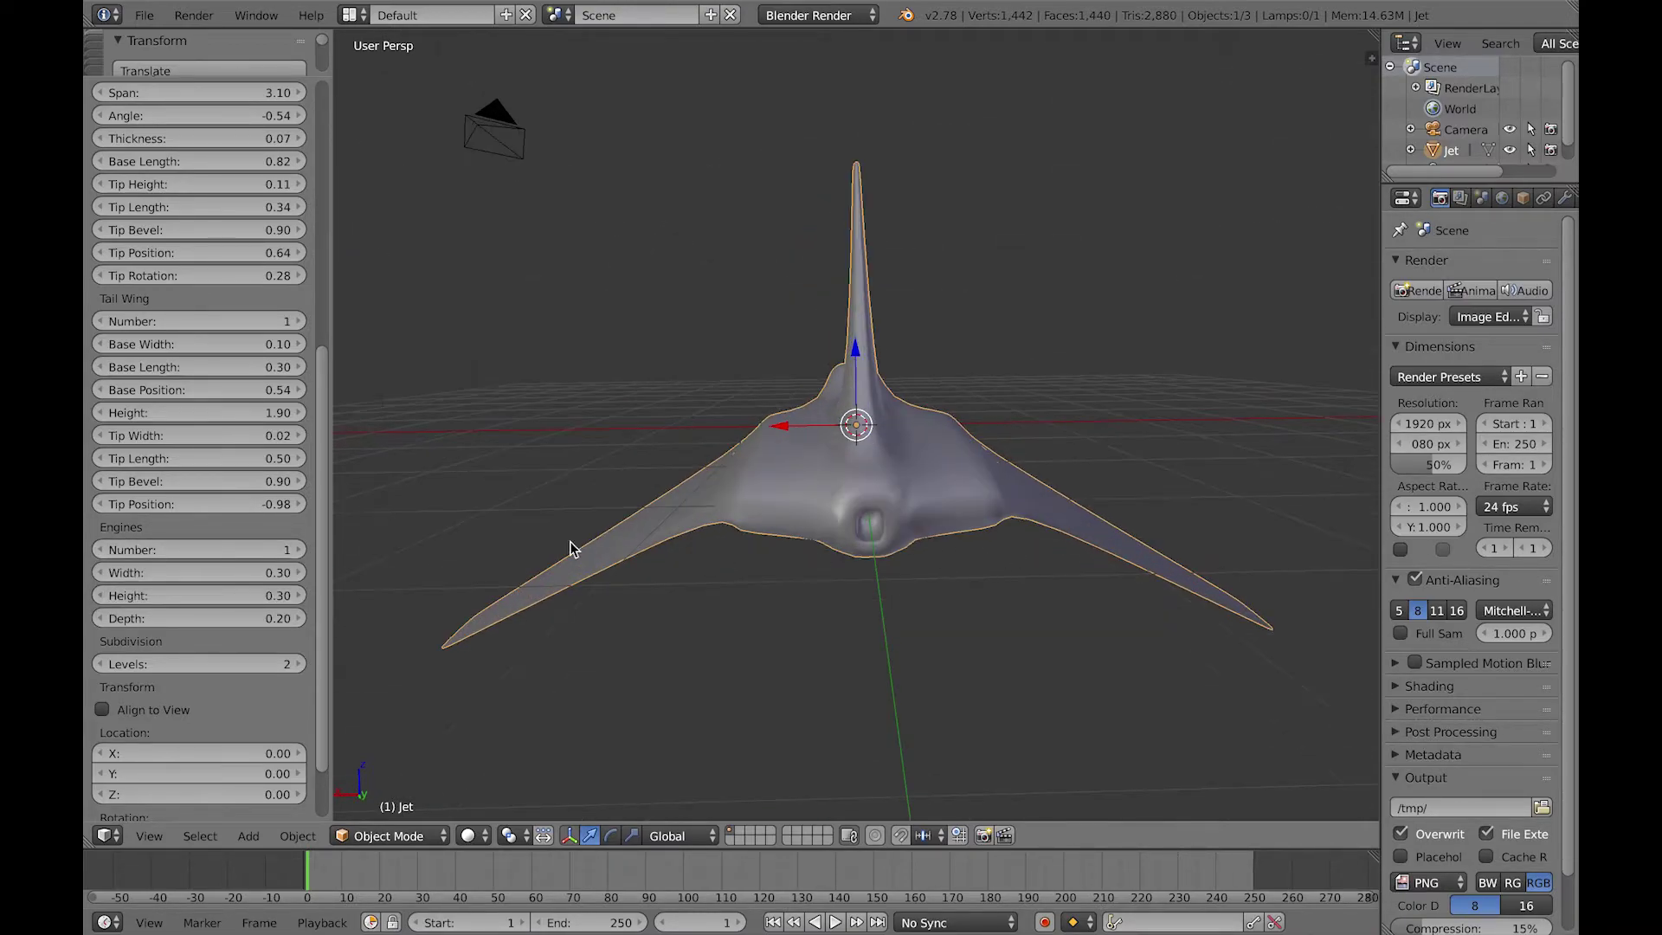
{"action": "left_click_drag", "start_coordinate": [217, 573], "coordinate": [230, 603]}
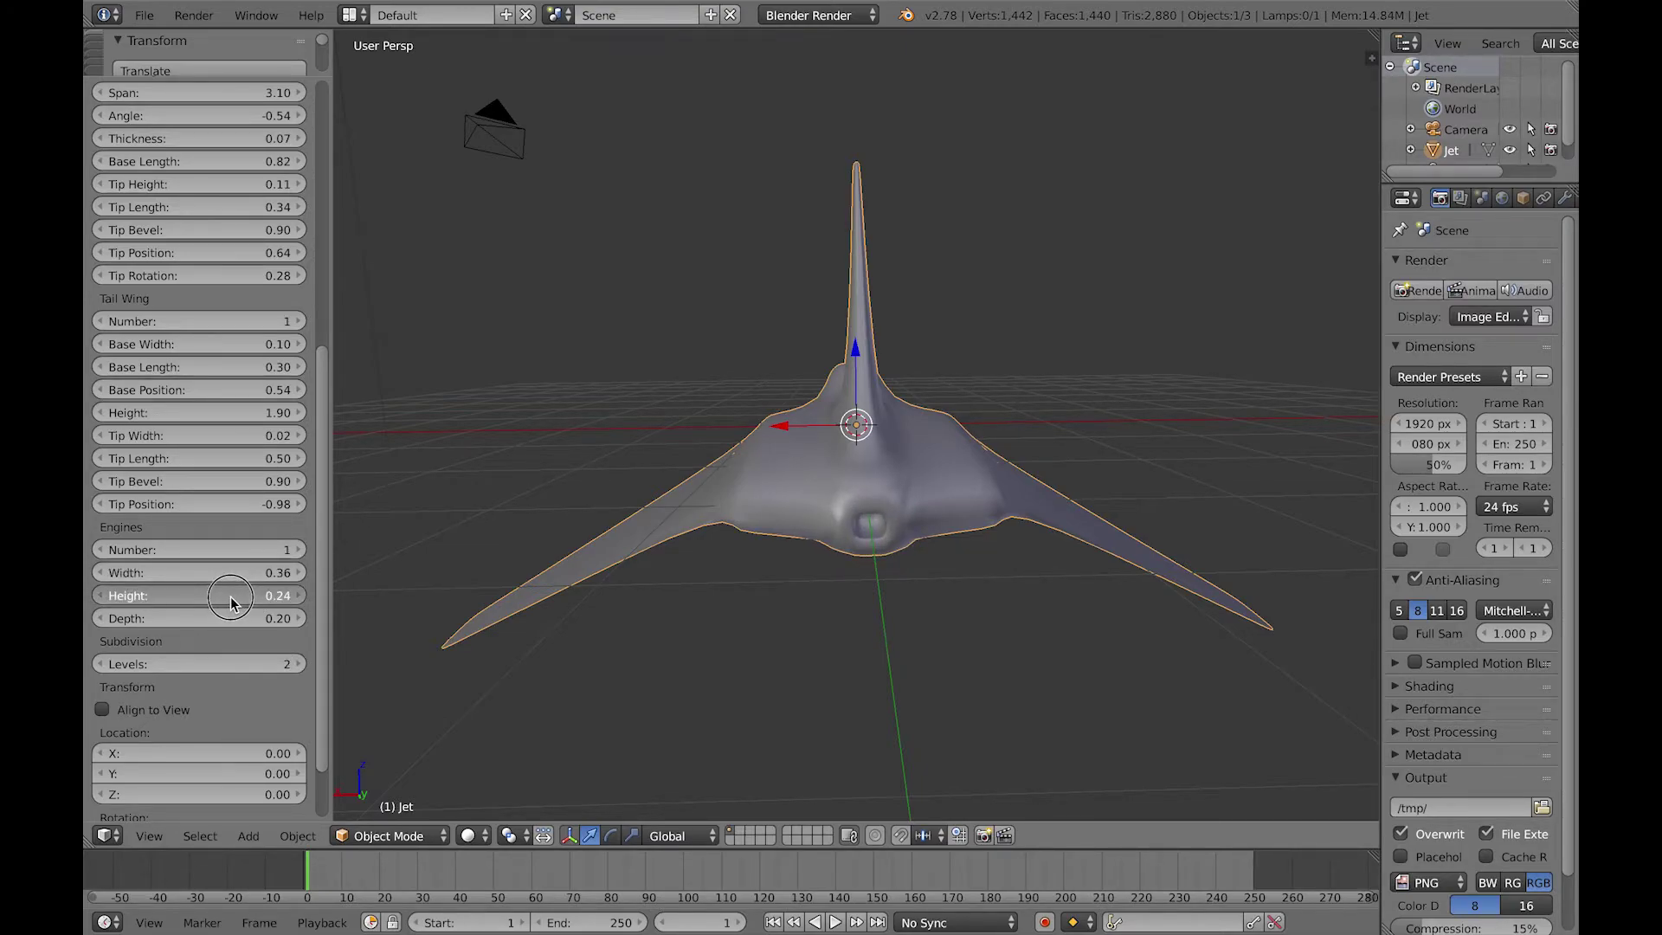
{"action": "middle_click_drag", "start_coordinate": [623, 577], "coordinate": [801, 591]}
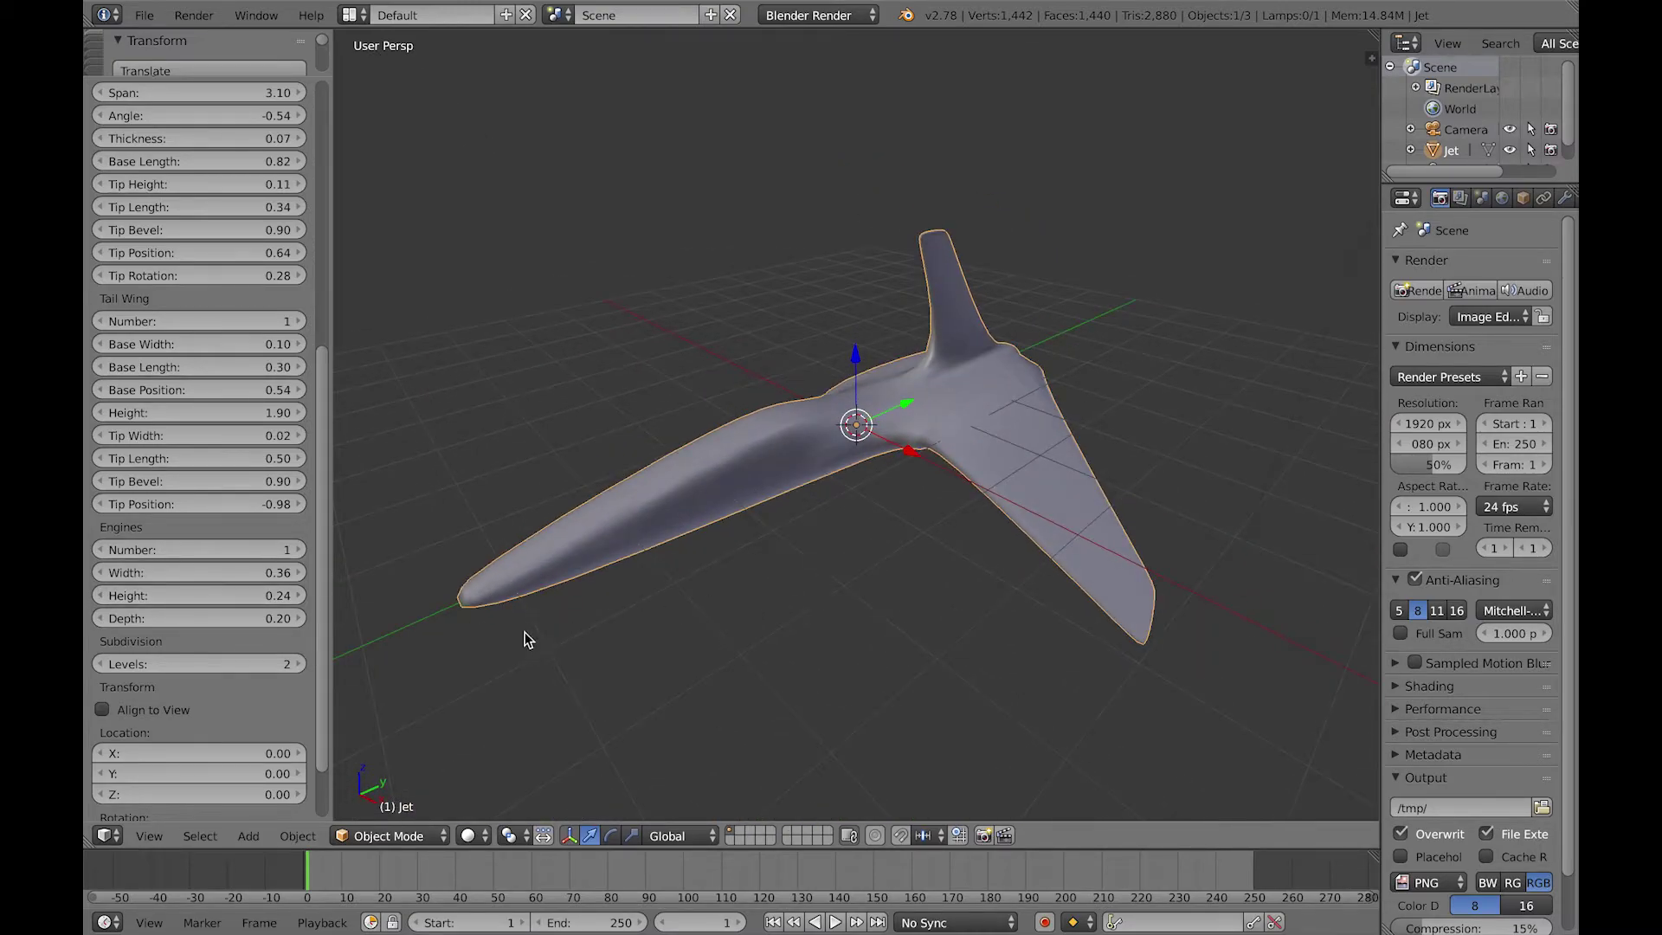
{"action": "left_click", "coordinate": [103, 664]}
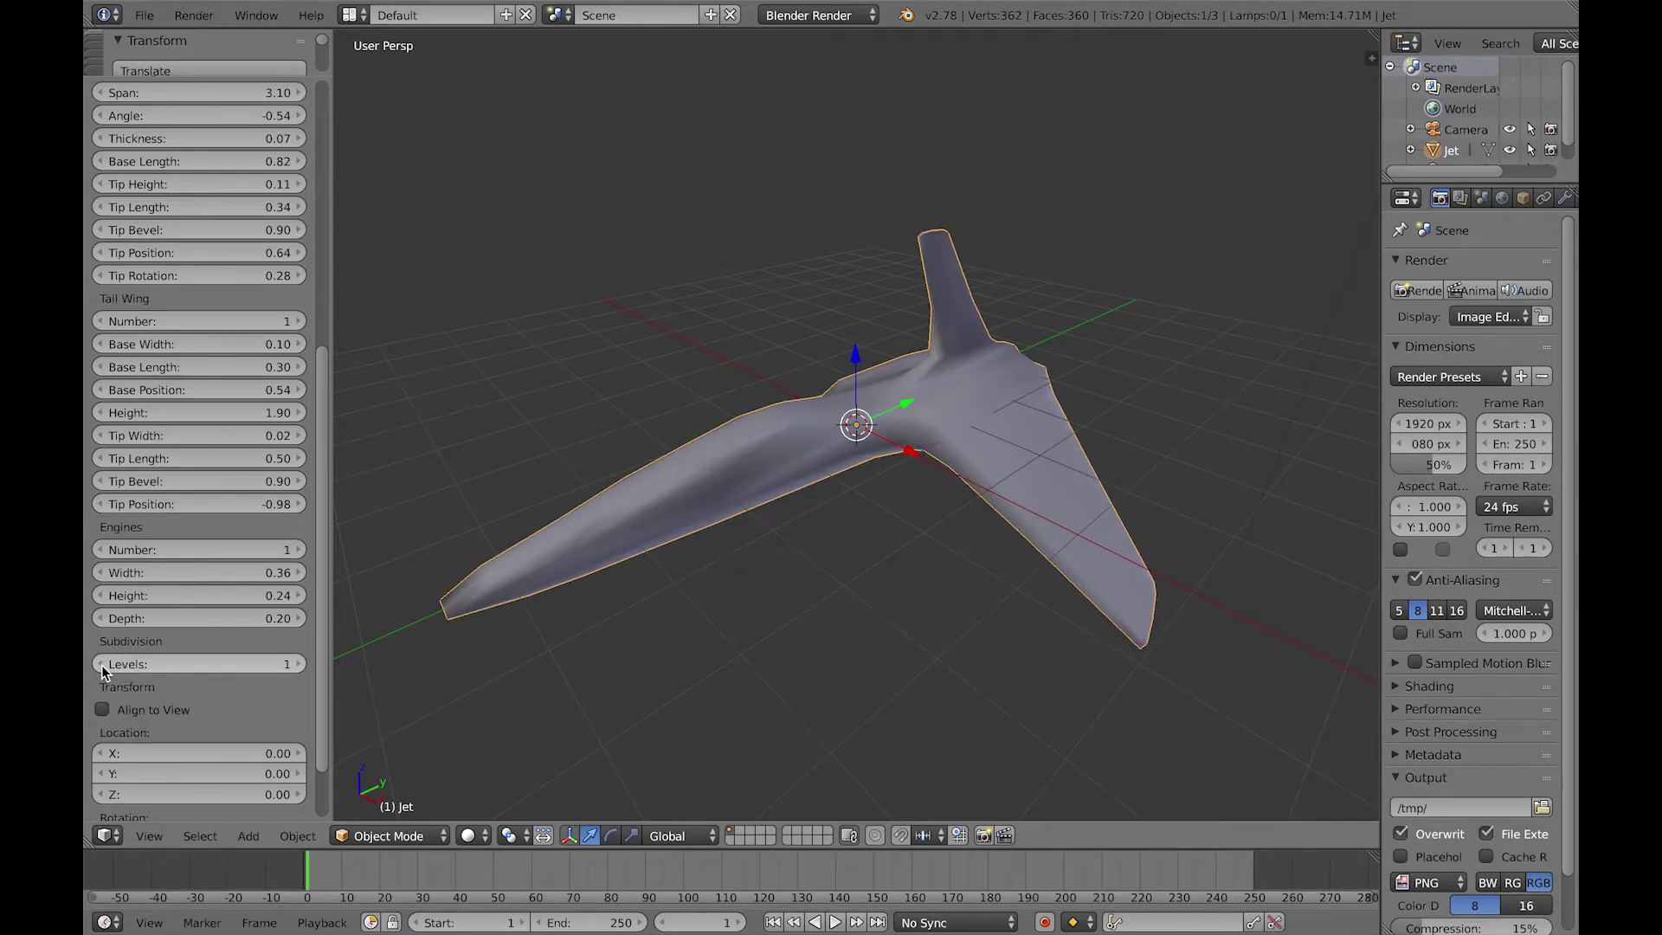
{"action": "left_click", "coordinate": [102, 663]}
{"action": "middle_click_drag", "start_coordinate": [759, 589], "coordinate": [864, 601]}
{"action": "left_click", "coordinate": [300, 663]}
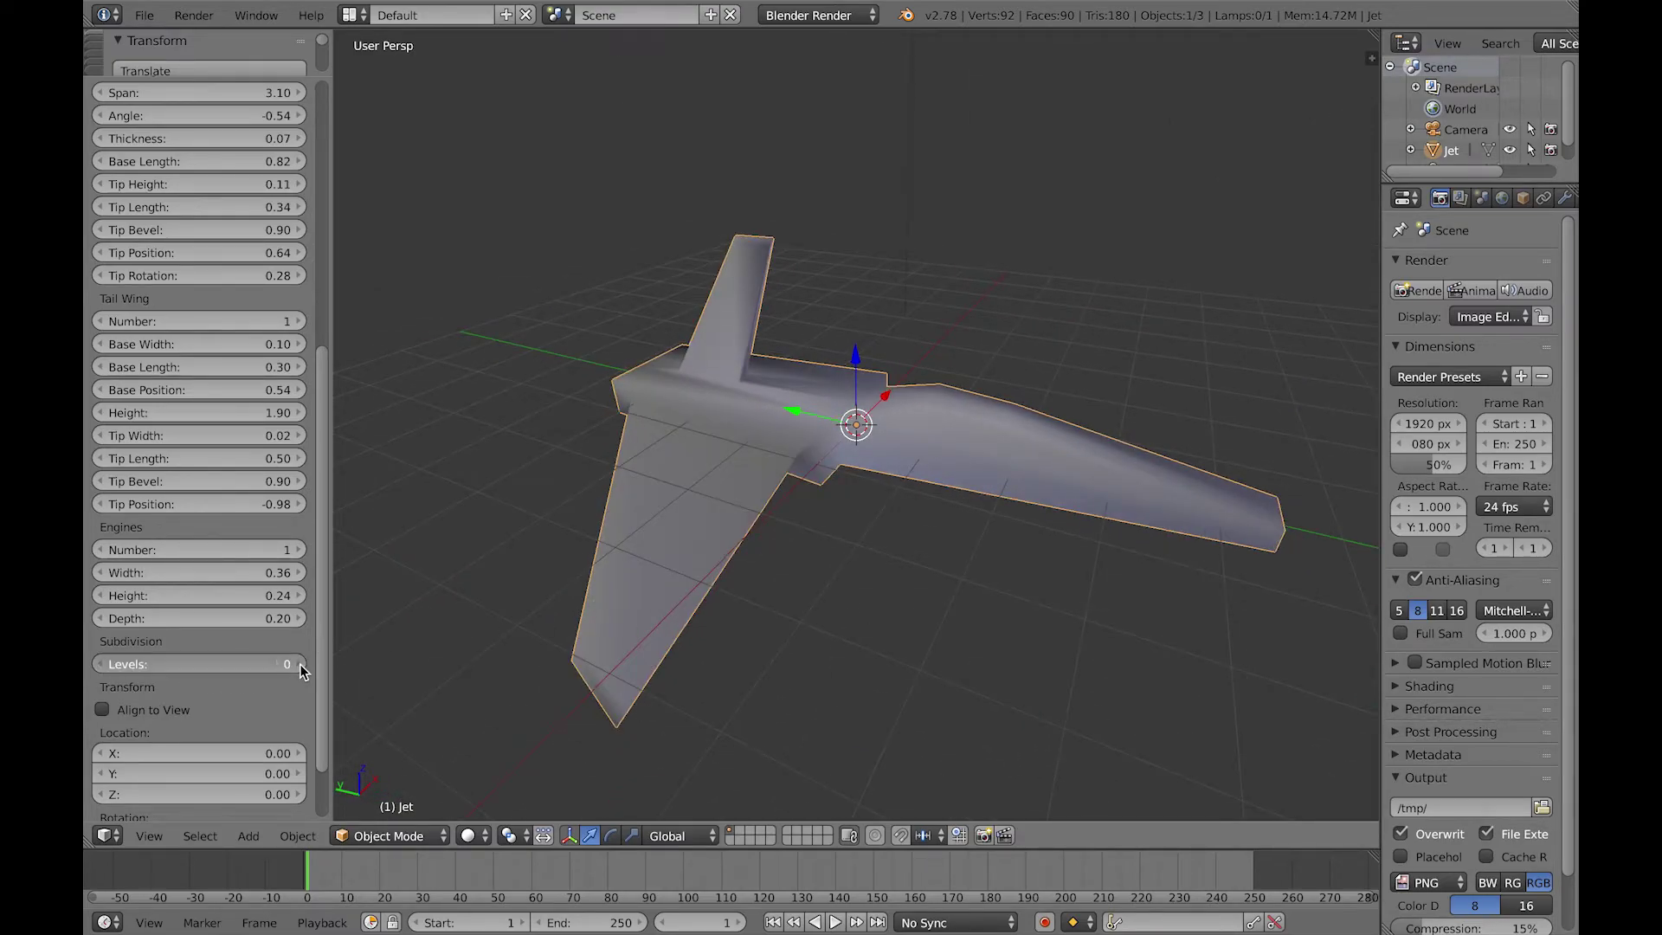
{"action": "left_click", "coordinate": [299, 663]}
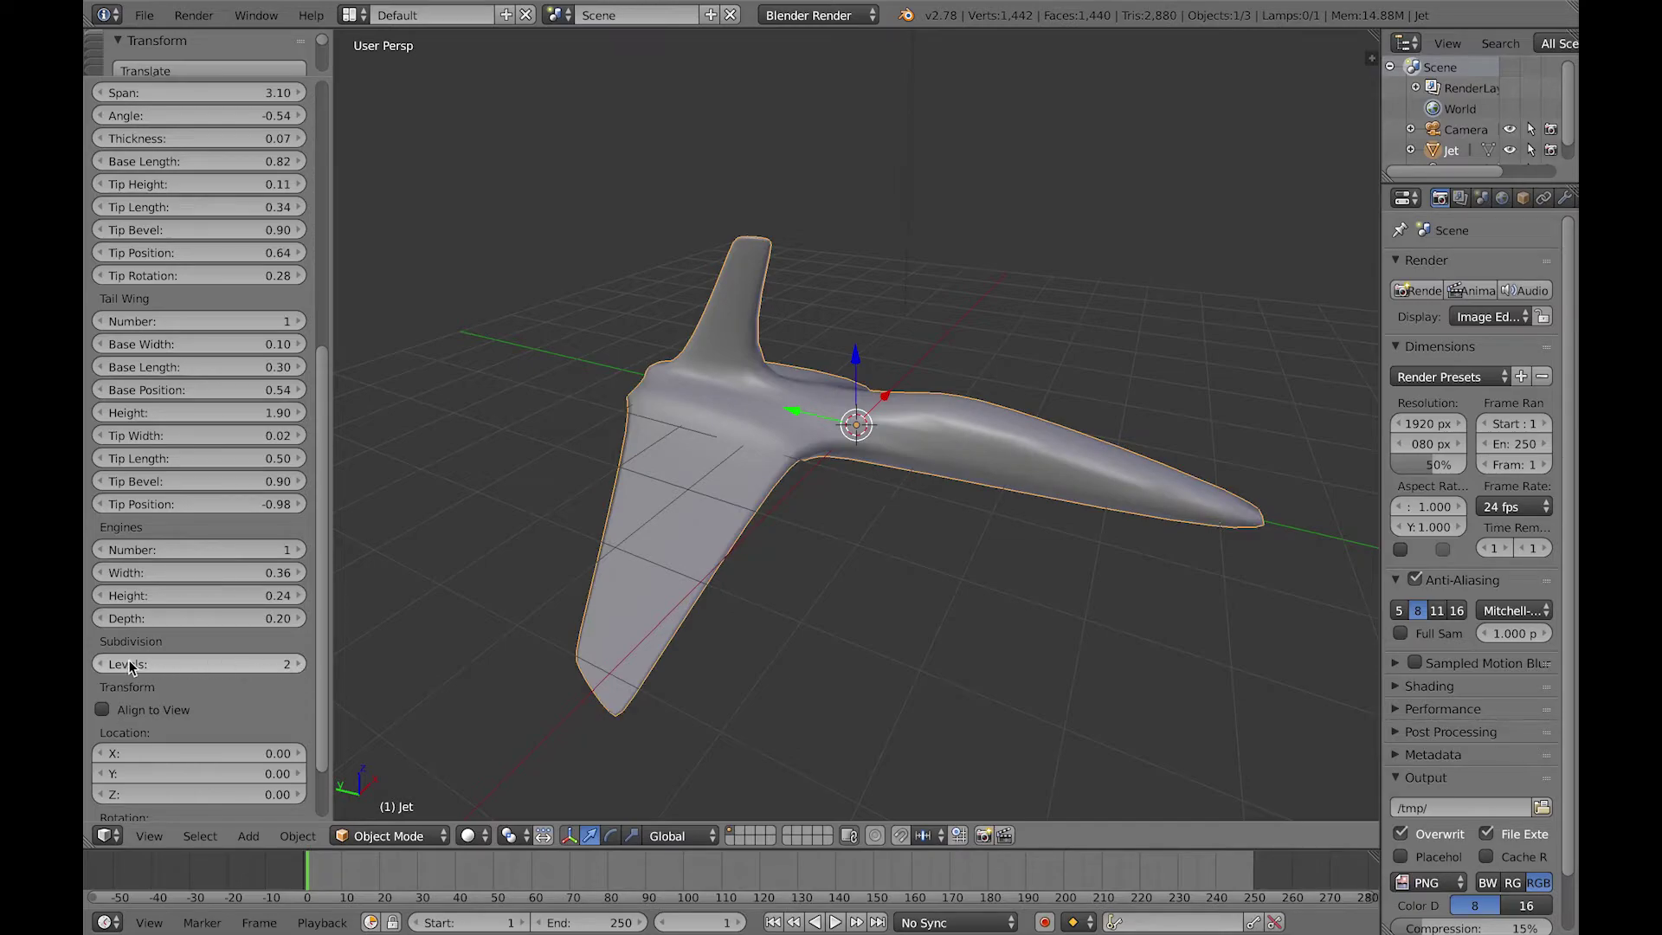
{"action": "left_click", "coordinate": [298, 664]}
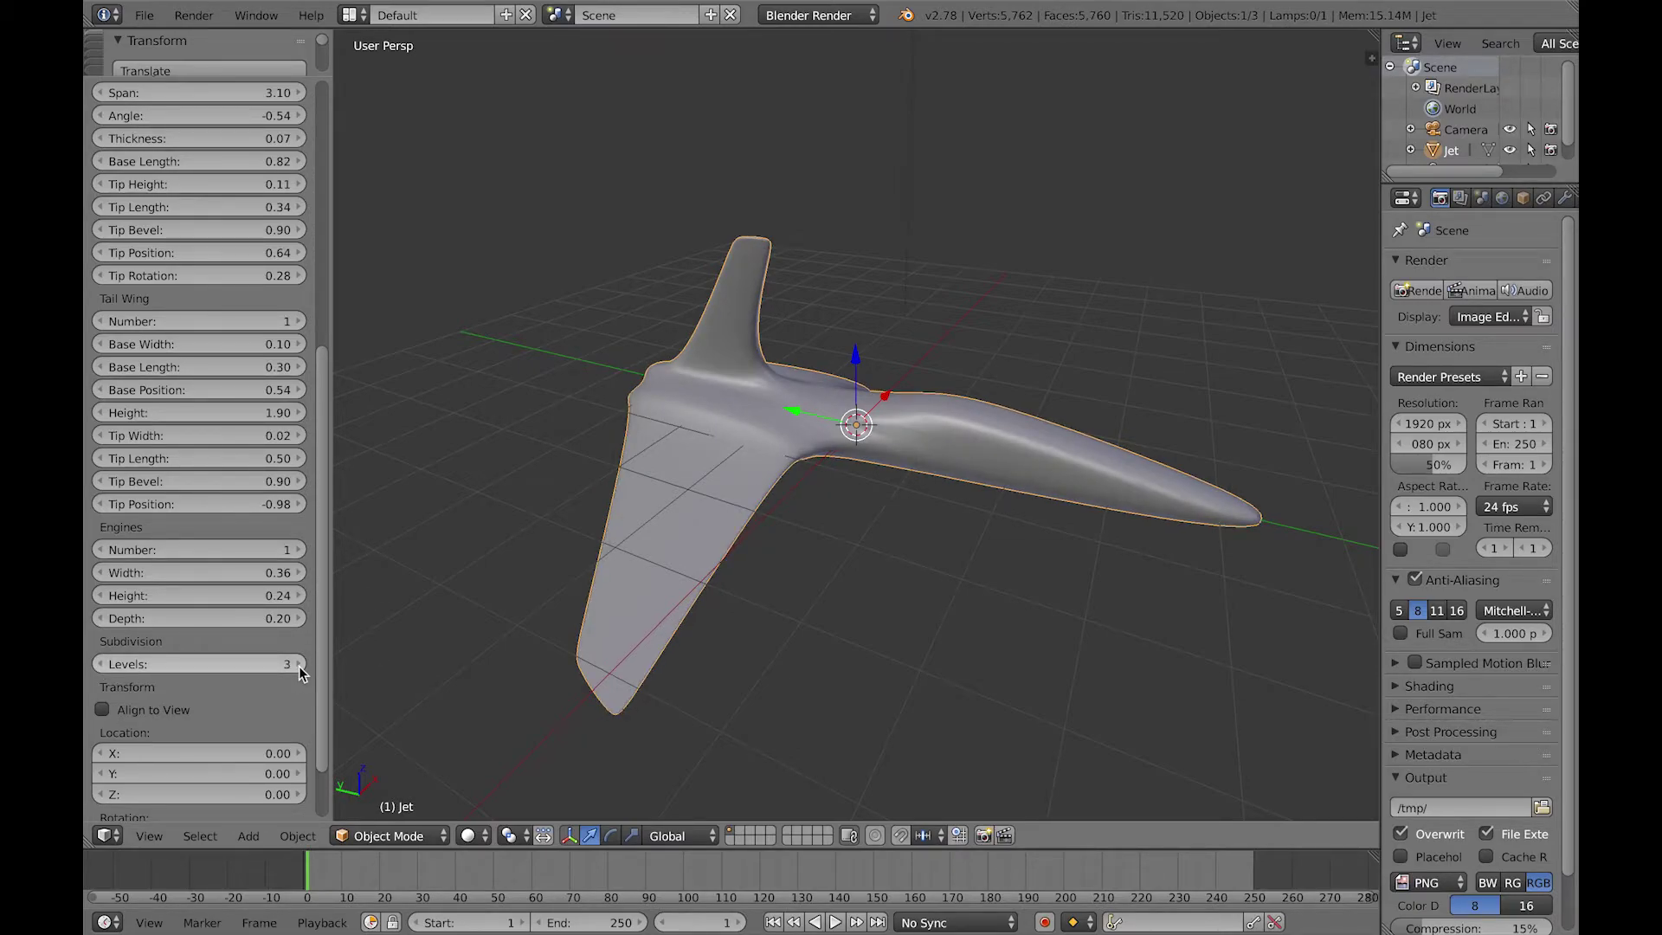
{"action": "left_click", "coordinate": [110, 662]}
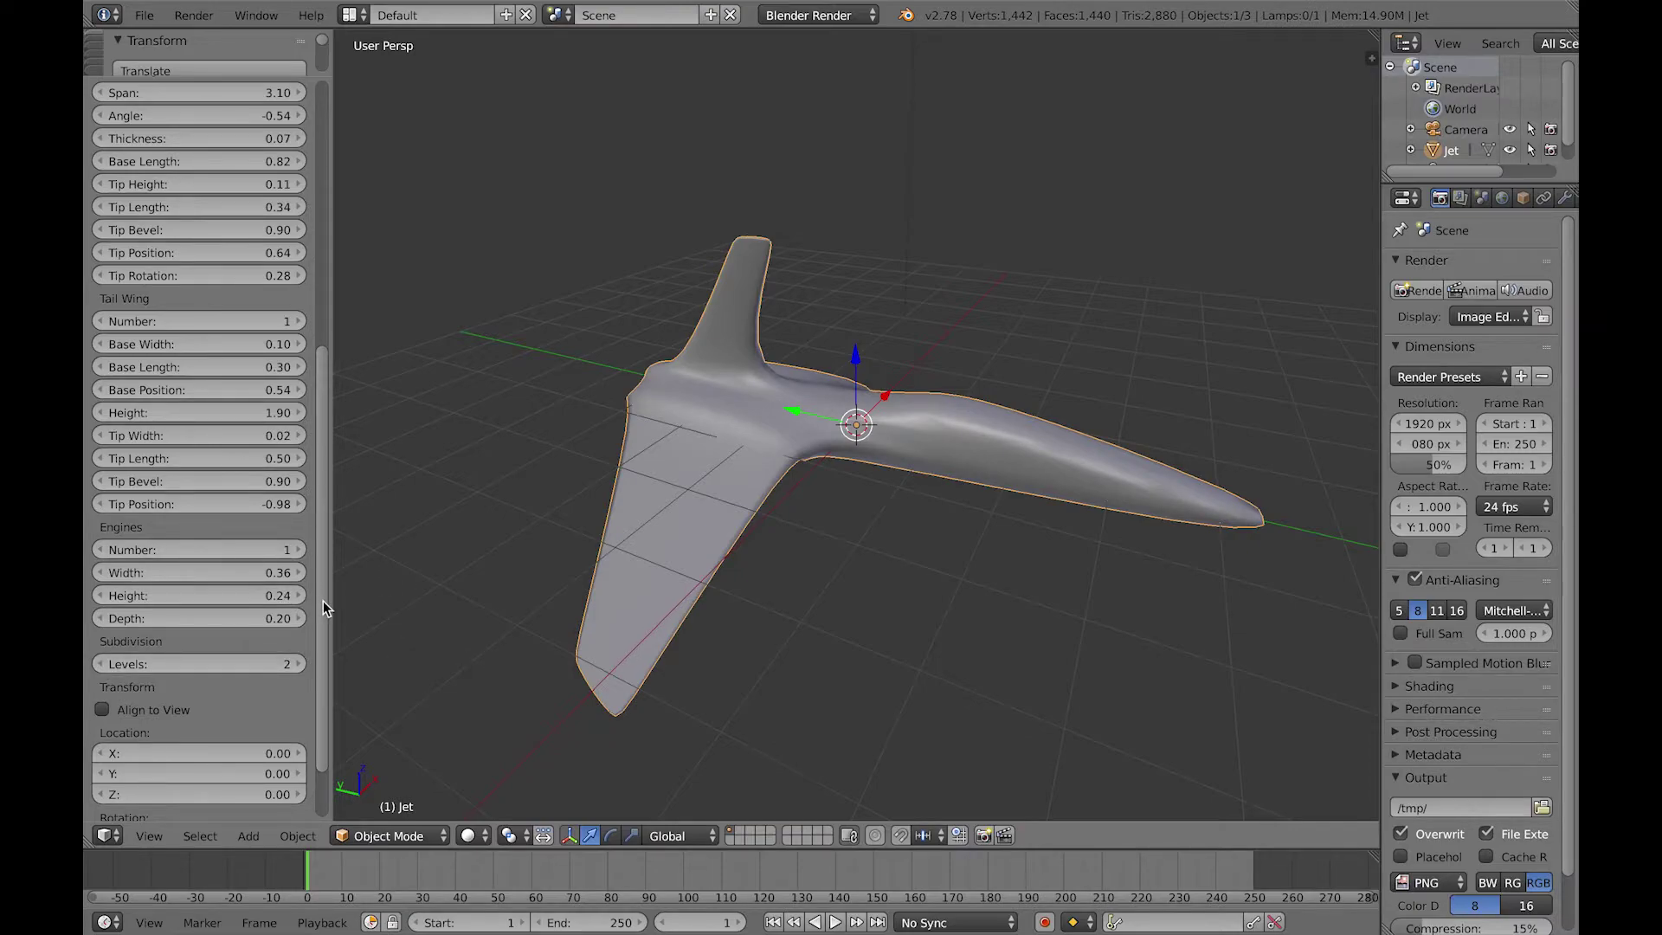
Step: Try moving and rotating the jet, undoing both changes
{"action": "scroll", "coordinate": [324, 601], "scroll_direction": "down", "scroll_amount": 3}
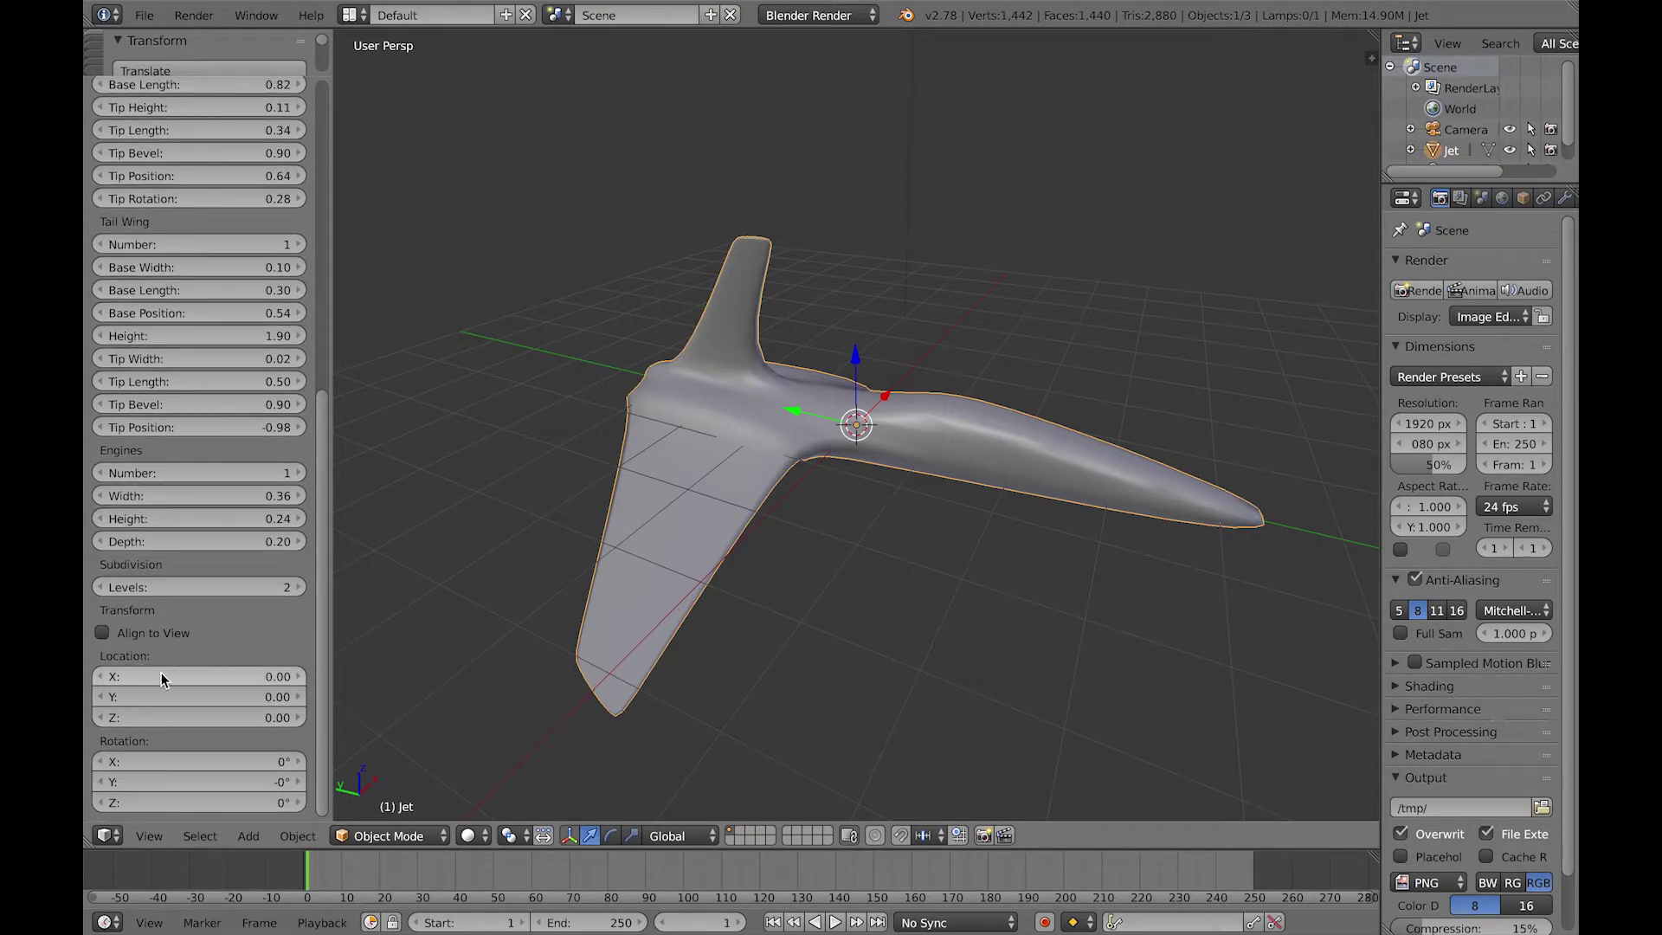
{"action": "mouse_move", "coordinate": [161, 672]}
{"action": "left_mouse_down"}
{"action": "mouse_move", "coordinate": [181, 680]}
{"action": "mouse_move", "coordinate": [134, 685]}
{"action": "mouse_move", "coordinate": [185, 677]}
{"action": "left_mouse_up"}
{"action": "key", "text": "BackSpace"}
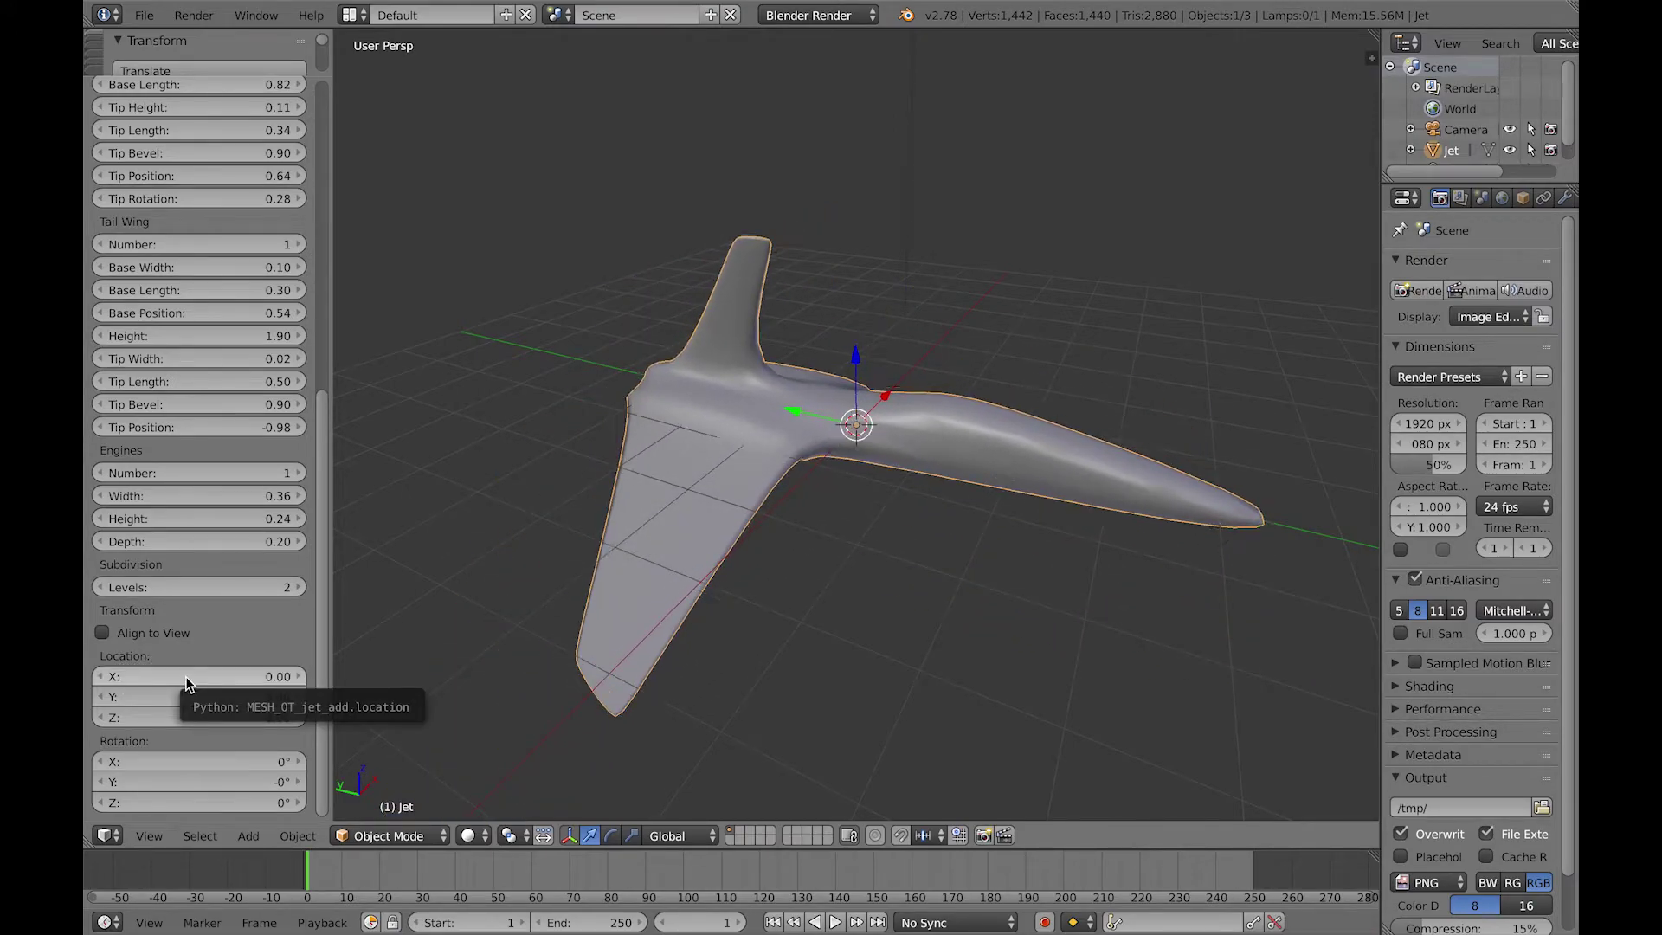
{"action": "left_click_drag", "start_coordinate": [220, 759], "coordinate": [268, 762]}
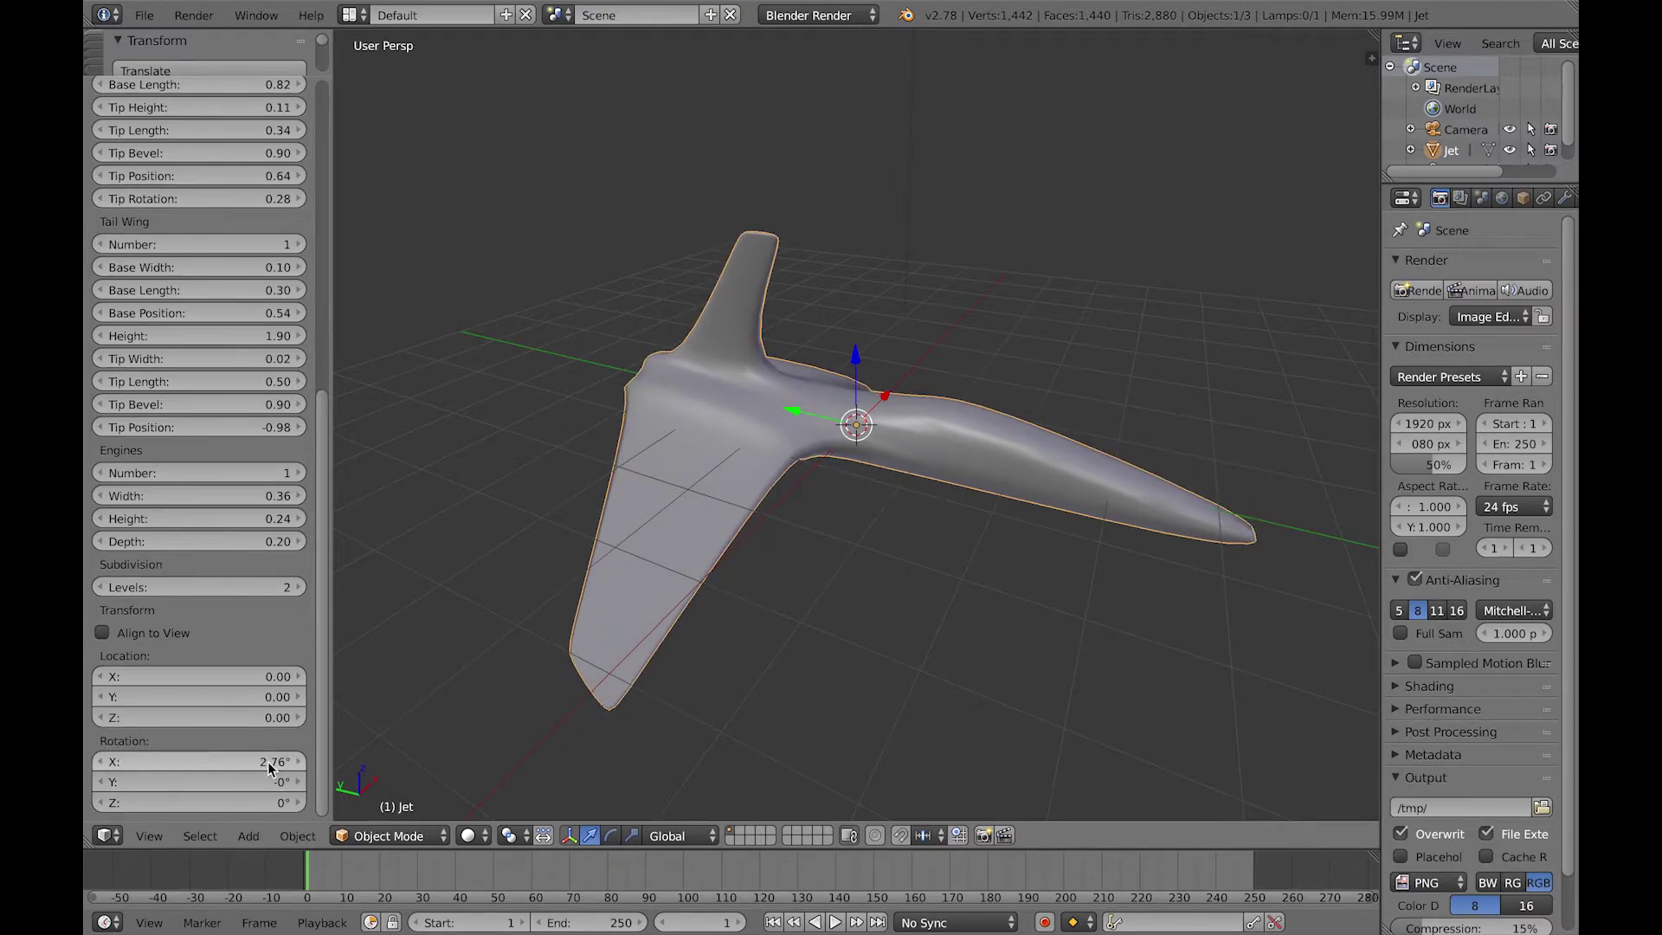
{"action": "key", "text": "BackSpace"}
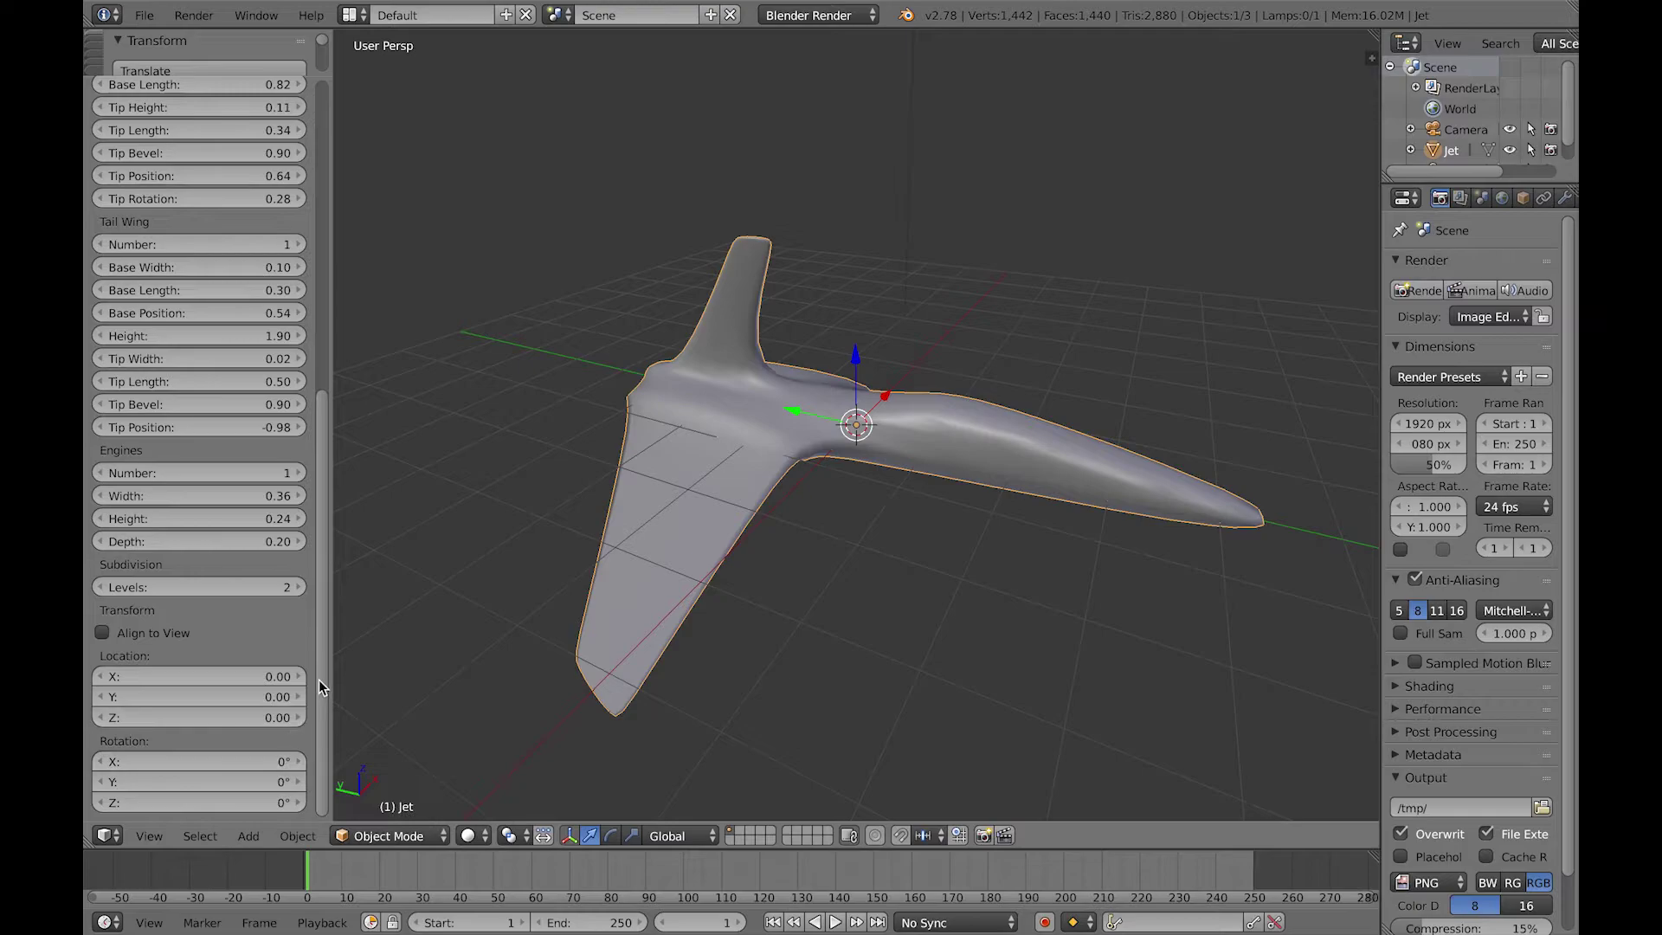
Step: Restore nose length 3.76 after trials, turn the jet around, and widen the Properties column
{"action": "left_click_drag", "start_coordinate": [319, 678], "coordinate": [308, 216]}
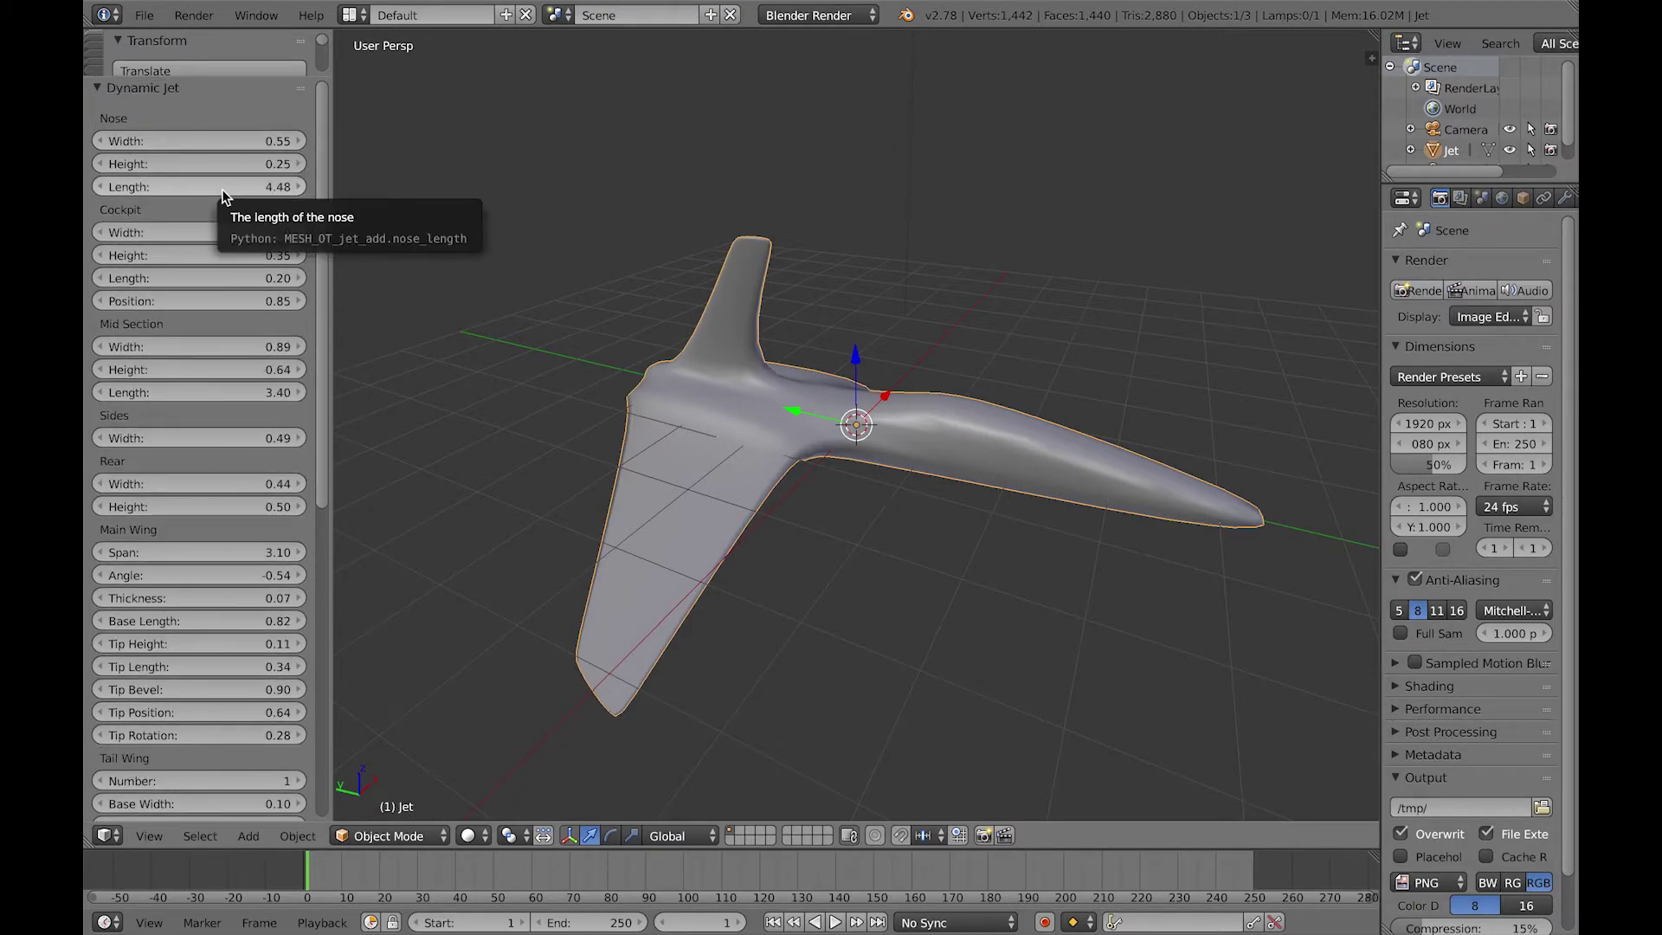
{"action": "key", "text": "BackSpace"}
{"action": "mouse_move", "coordinate": [221, 189]}
{"action": "left_mouse_down"}
{"action": "mouse_move", "coordinate": [256, 189]}
{"action": "mouse_move", "coordinate": [194, 192]}
{"action": "left_mouse_up"}
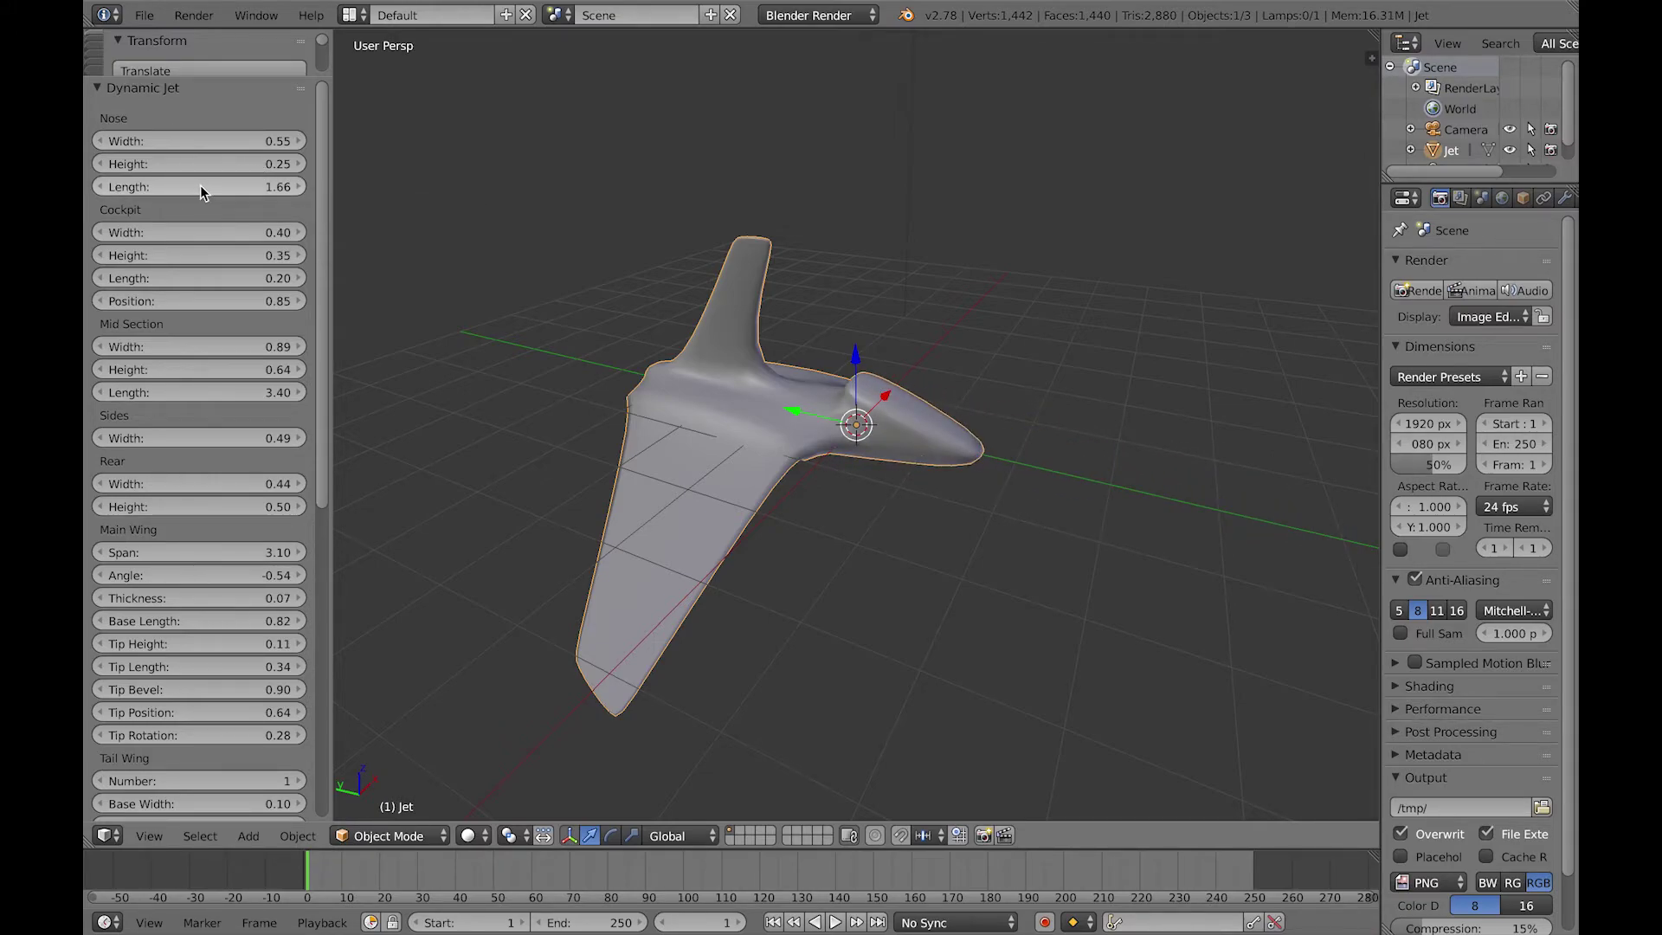
{"action": "key", "text": "BackSpace"}
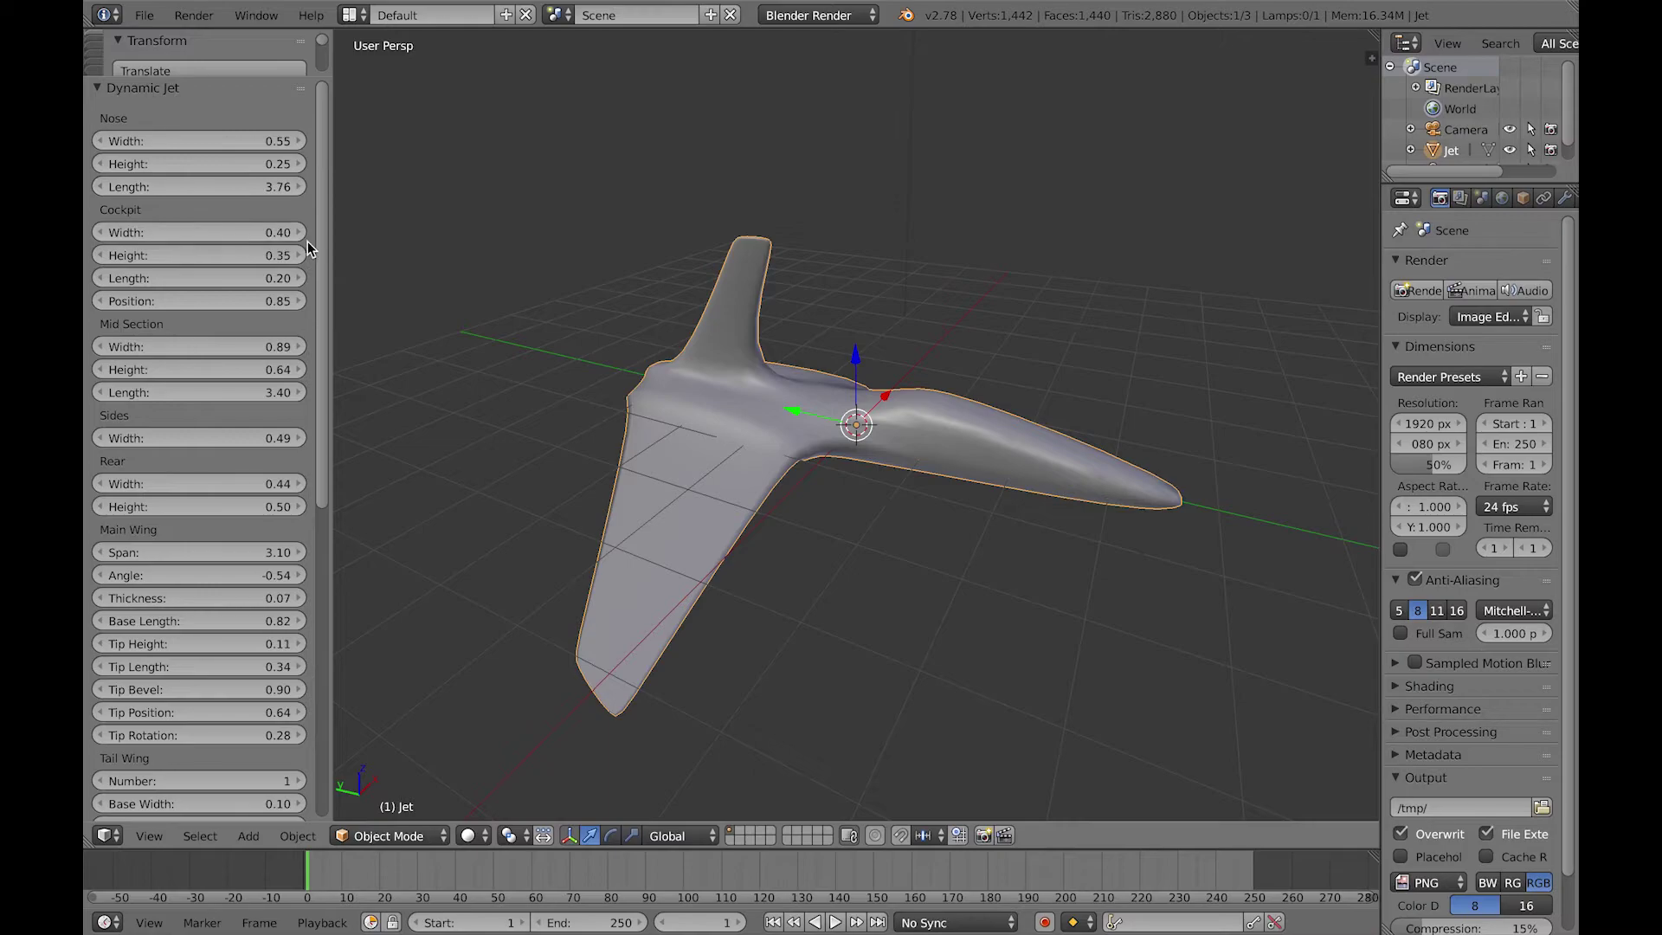
{"action": "left_click_drag", "start_coordinate": [322, 252], "coordinate": [344, 584]}
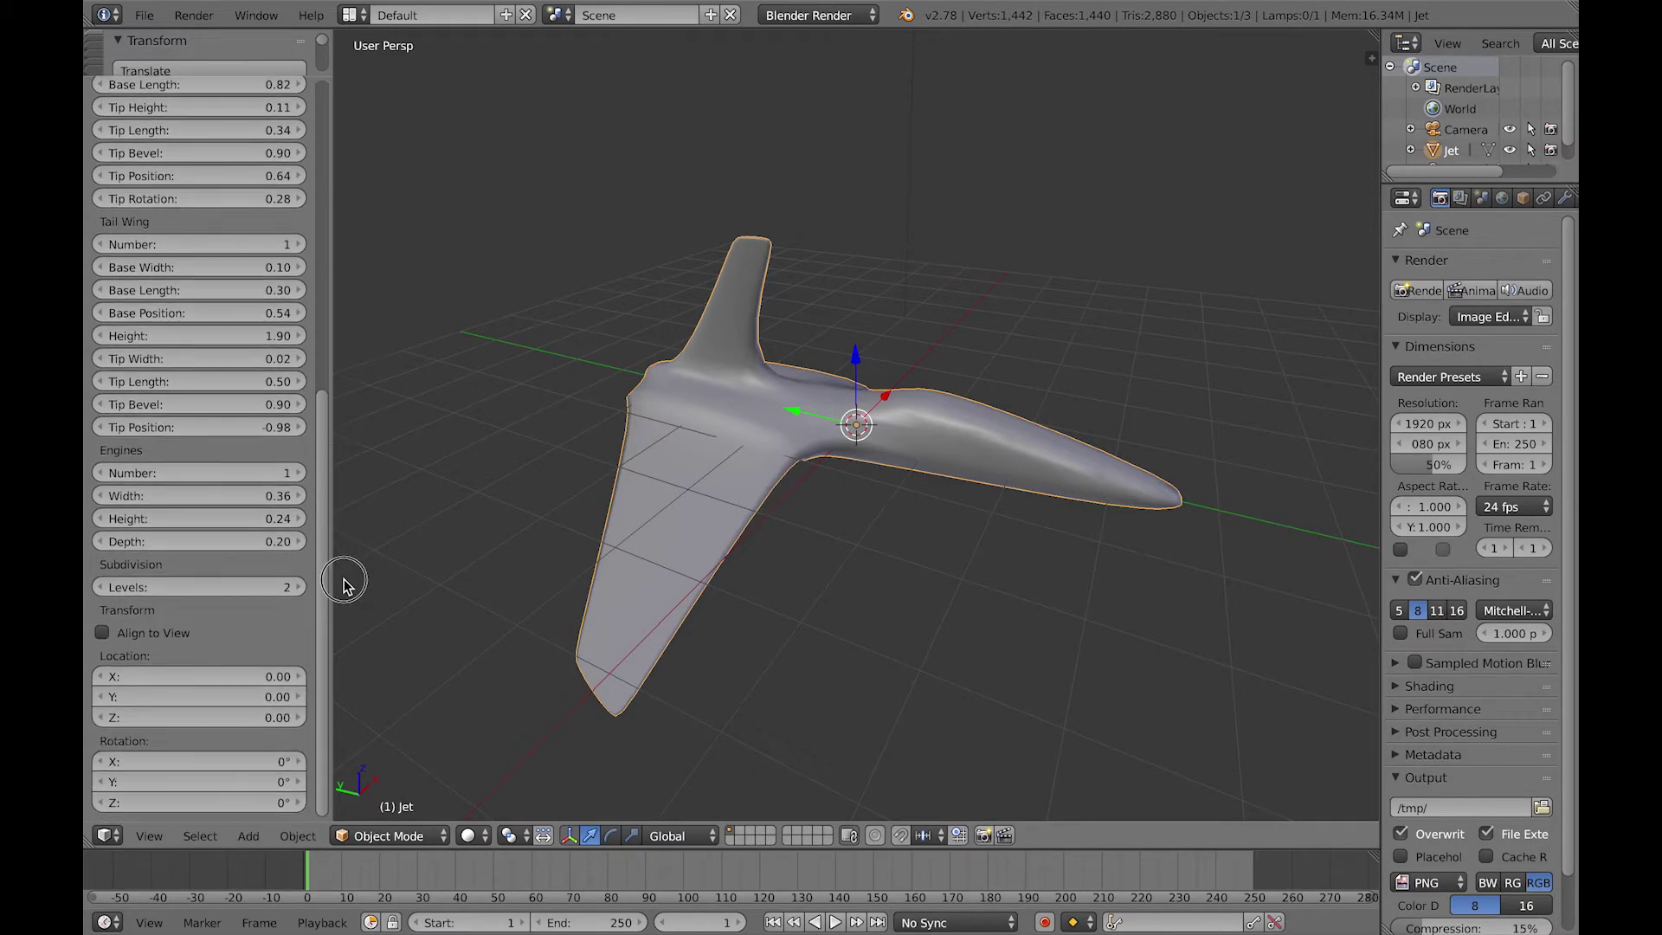
{"action": "middle_click_drag", "start_coordinate": [777, 458], "coordinate": [633, 445]}
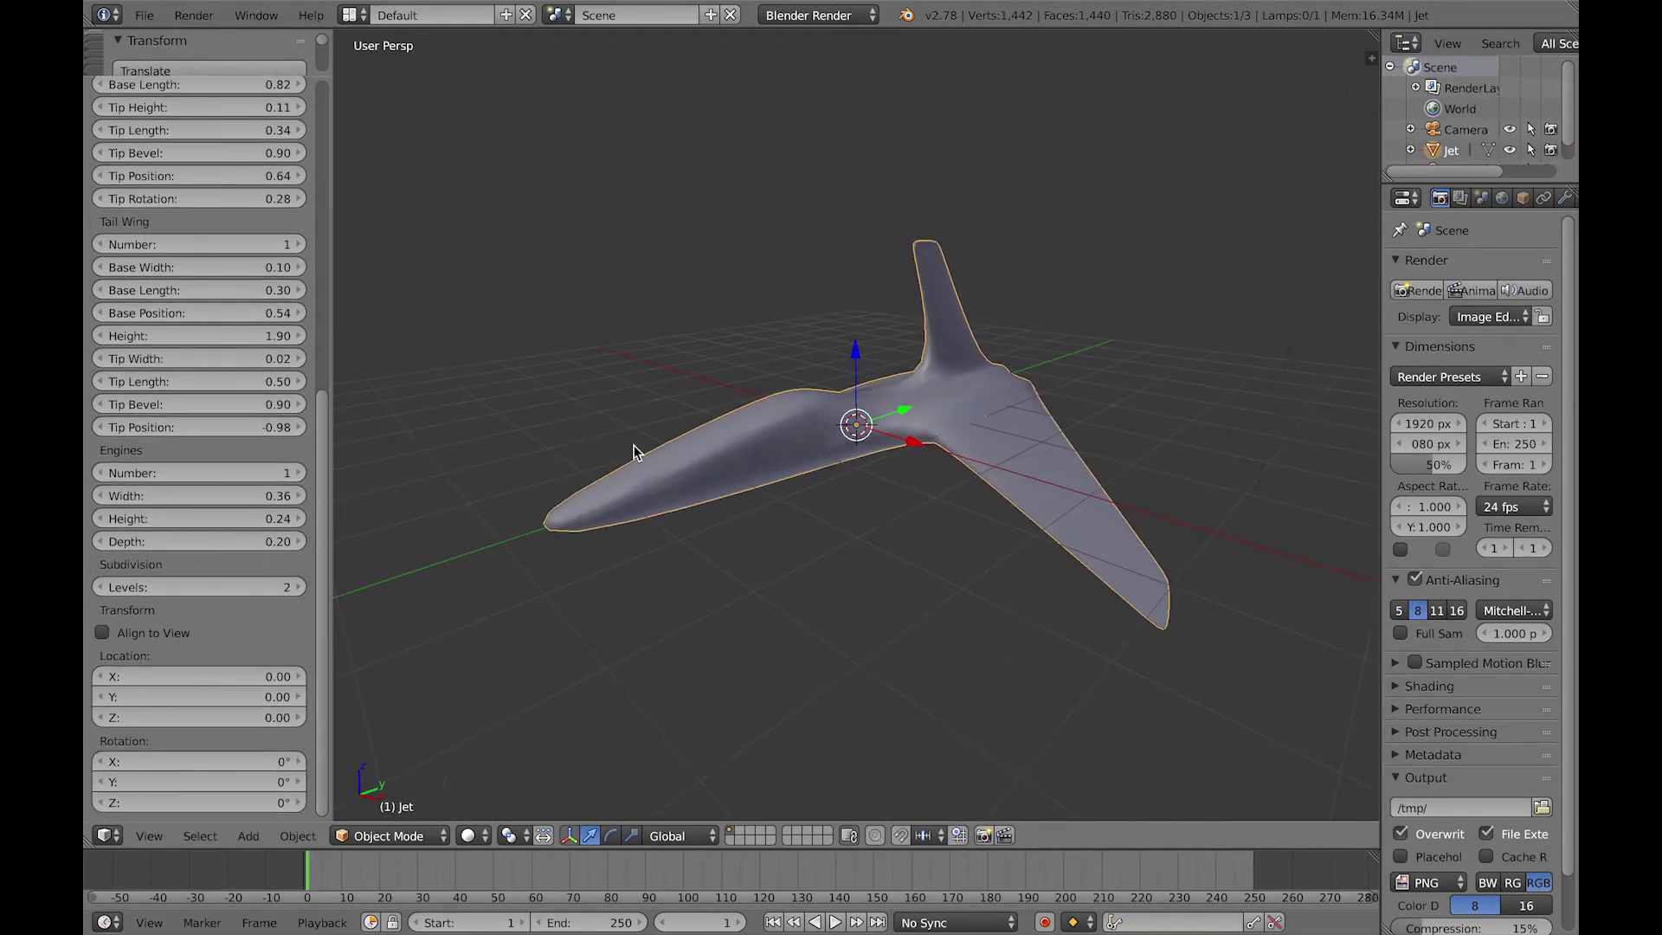
{"action": "left_click_drag", "start_coordinate": [1382, 333], "coordinate": [1255, 334]}
Step: Show the jet's Mirror and Subsurf modifiers and enter Edit Mode
{"action": "left_click", "coordinate": [1438, 199]}
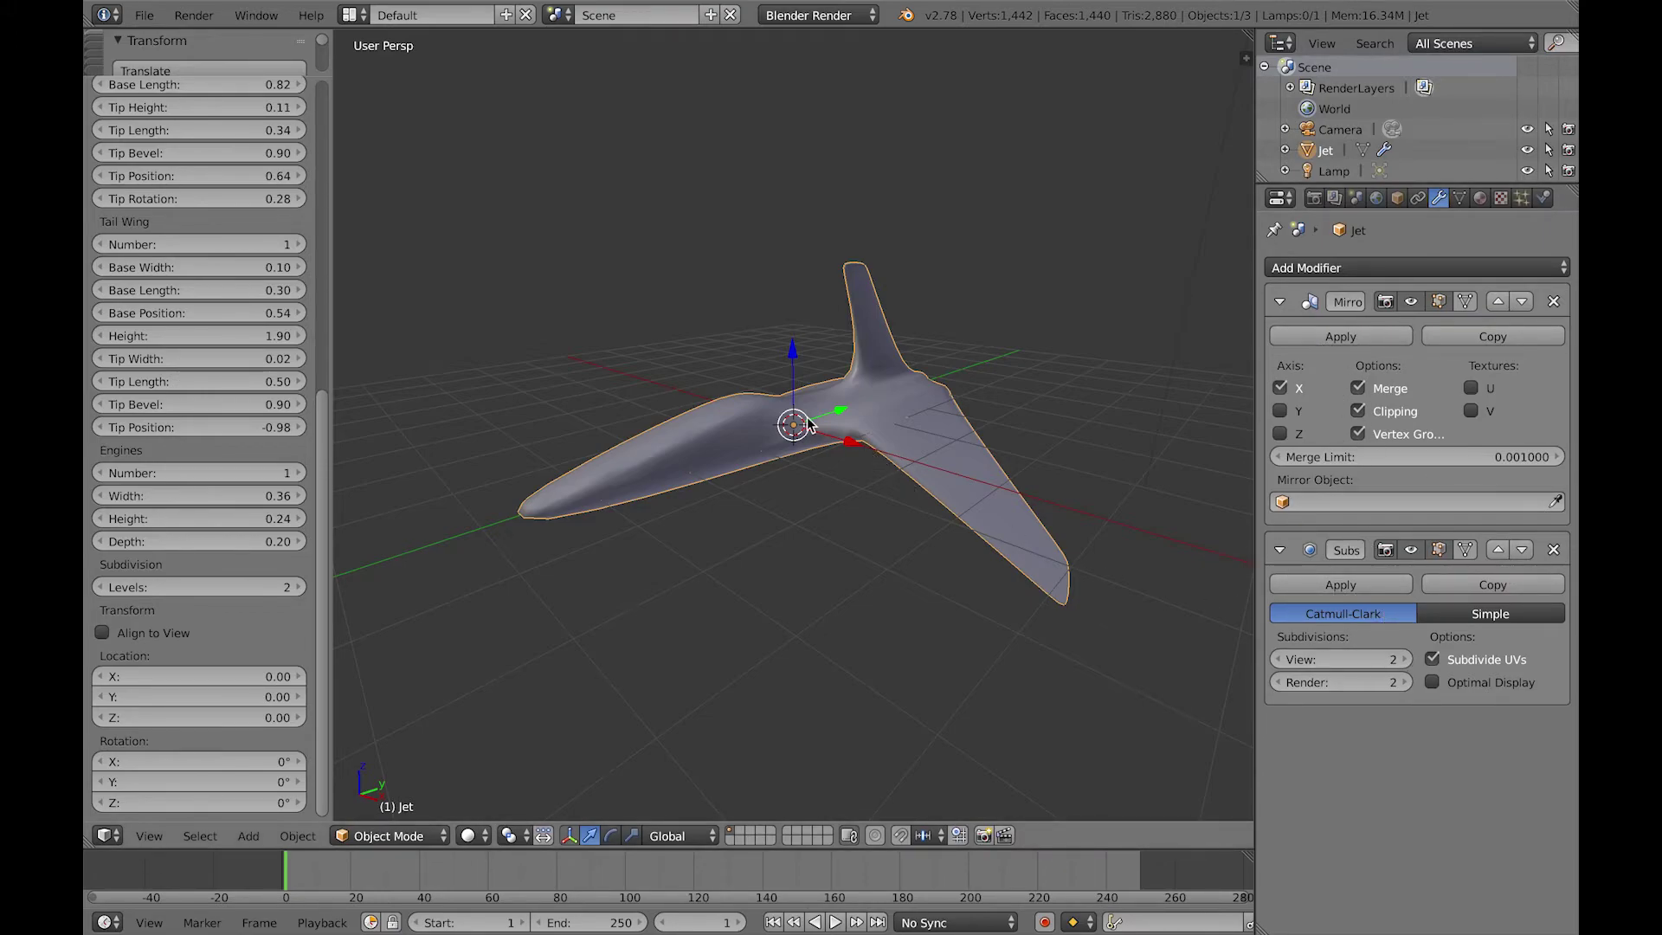
{"action": "key", "text": "Tab"}
{"action": "middle_click_drag", "start_coordinate": [838, 424], "coordinate": [909, 431]}
{"action": "scroll", "coordinate": [836, 441], "scroll_direction": "up", "scroll_amount": 5}
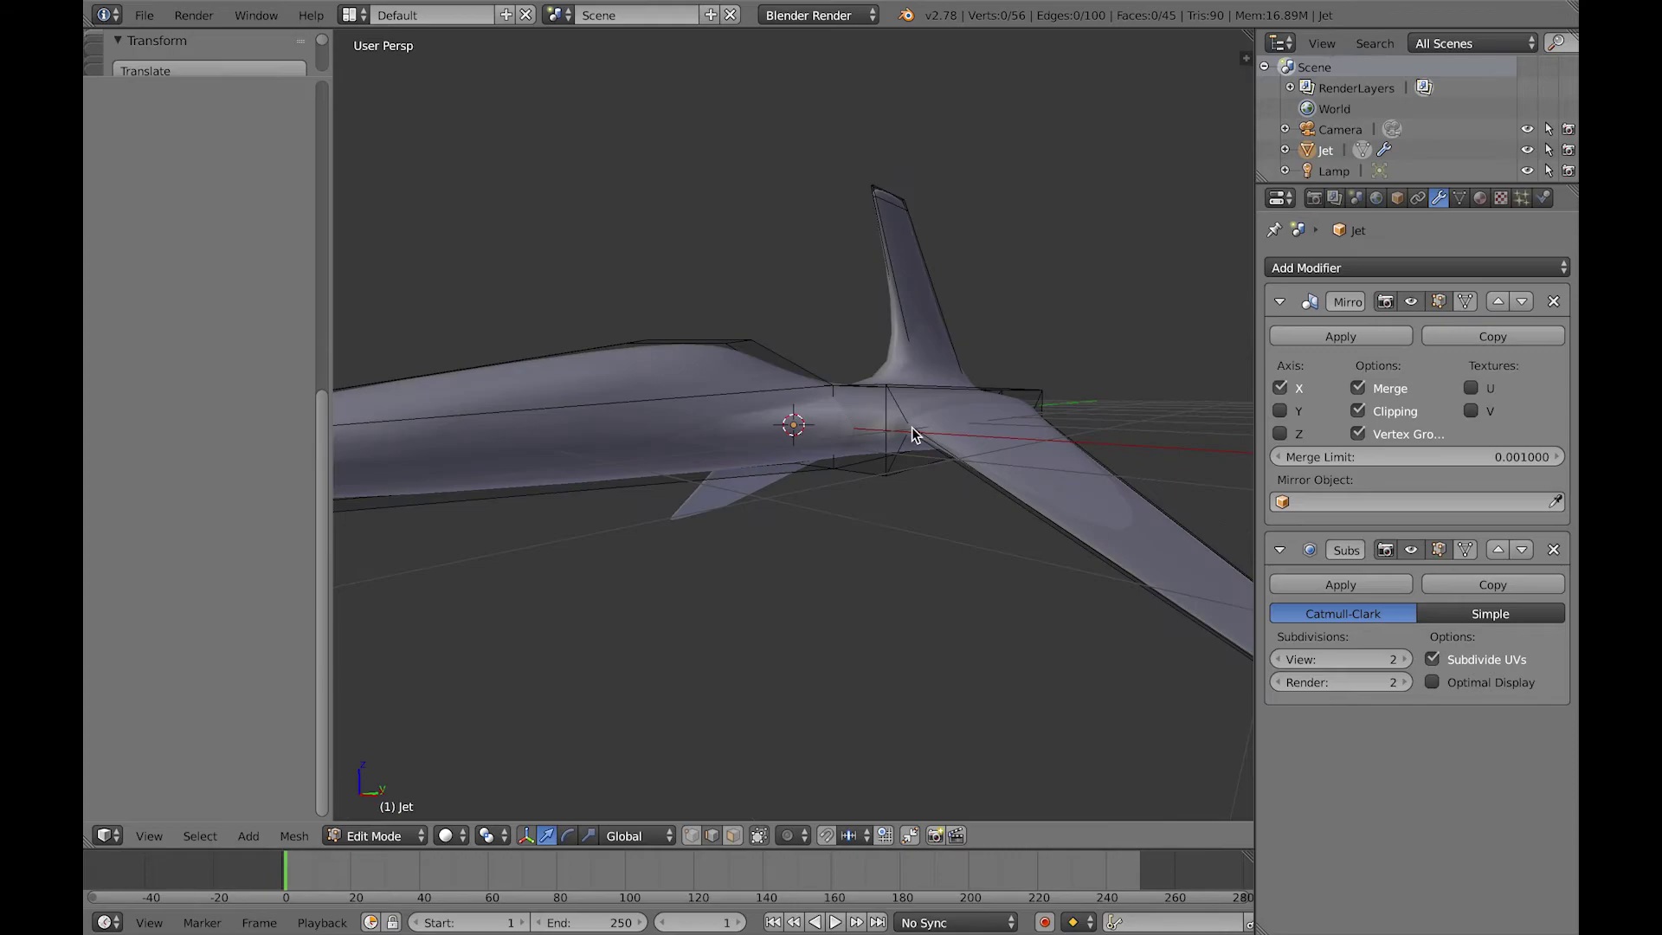
{"action": "scroll", "coordinate": [910, 433], "scroll_direction": "up", "scroll_amount": 3}
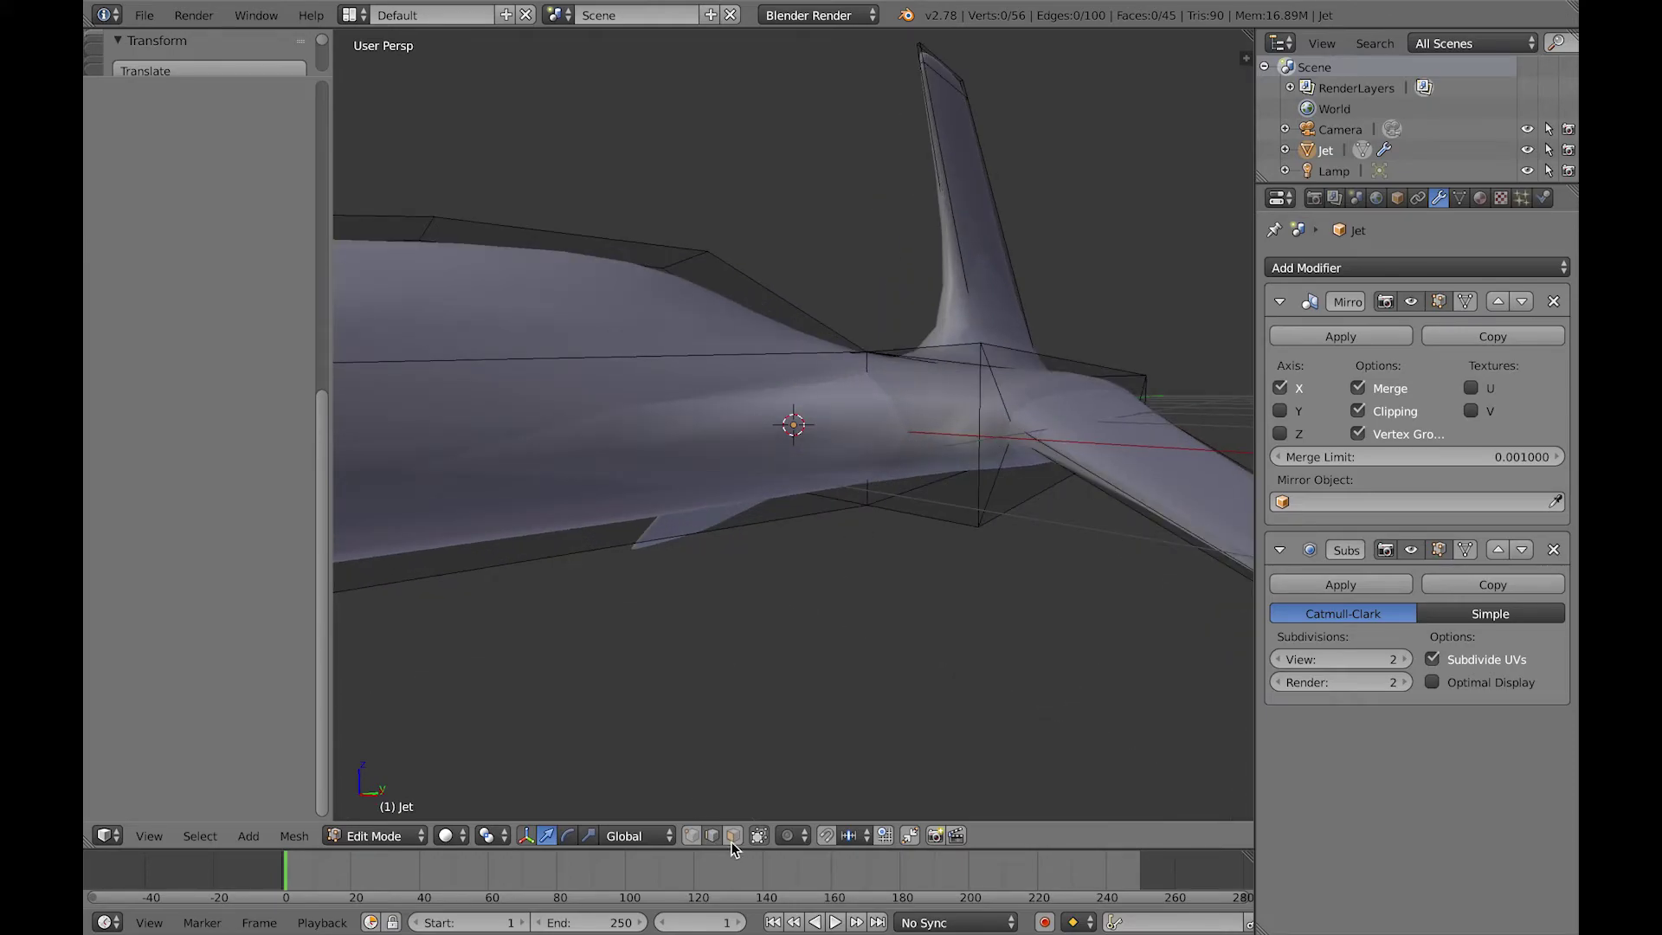
Step: Select a face where the fuselage meets the tail and extrude it twice
{"action": "left_click", "coordinate": [734, 836]}
{"action": "right_click", "coordinate": [917, 436]}
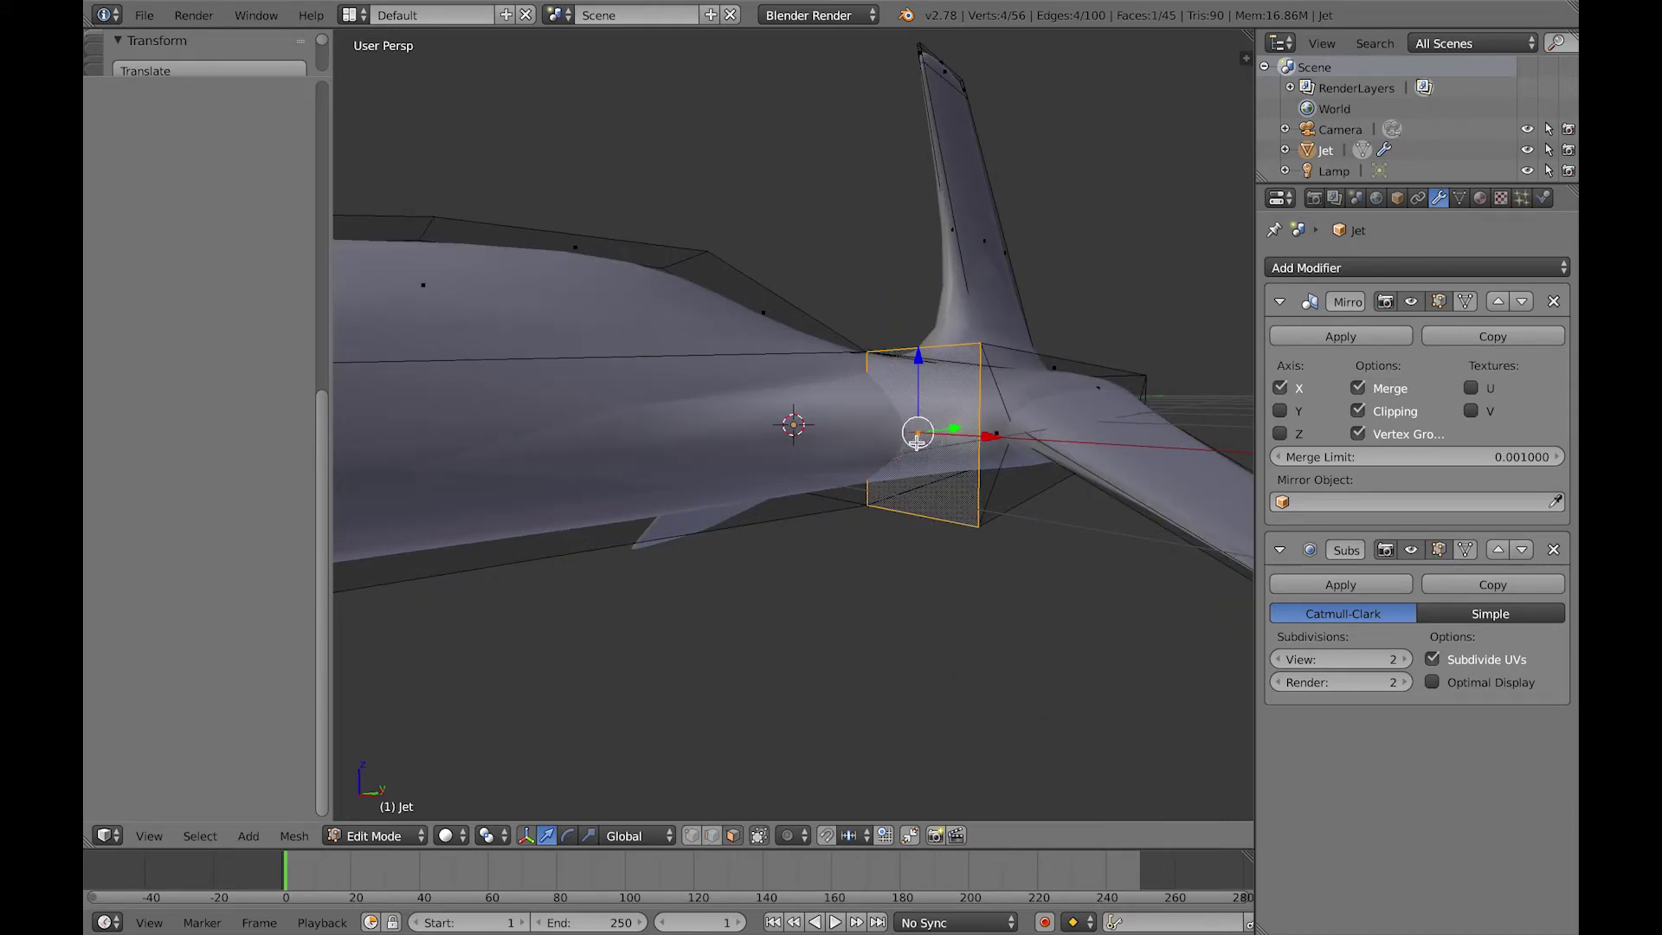
{"action": "key", "text": "e"}
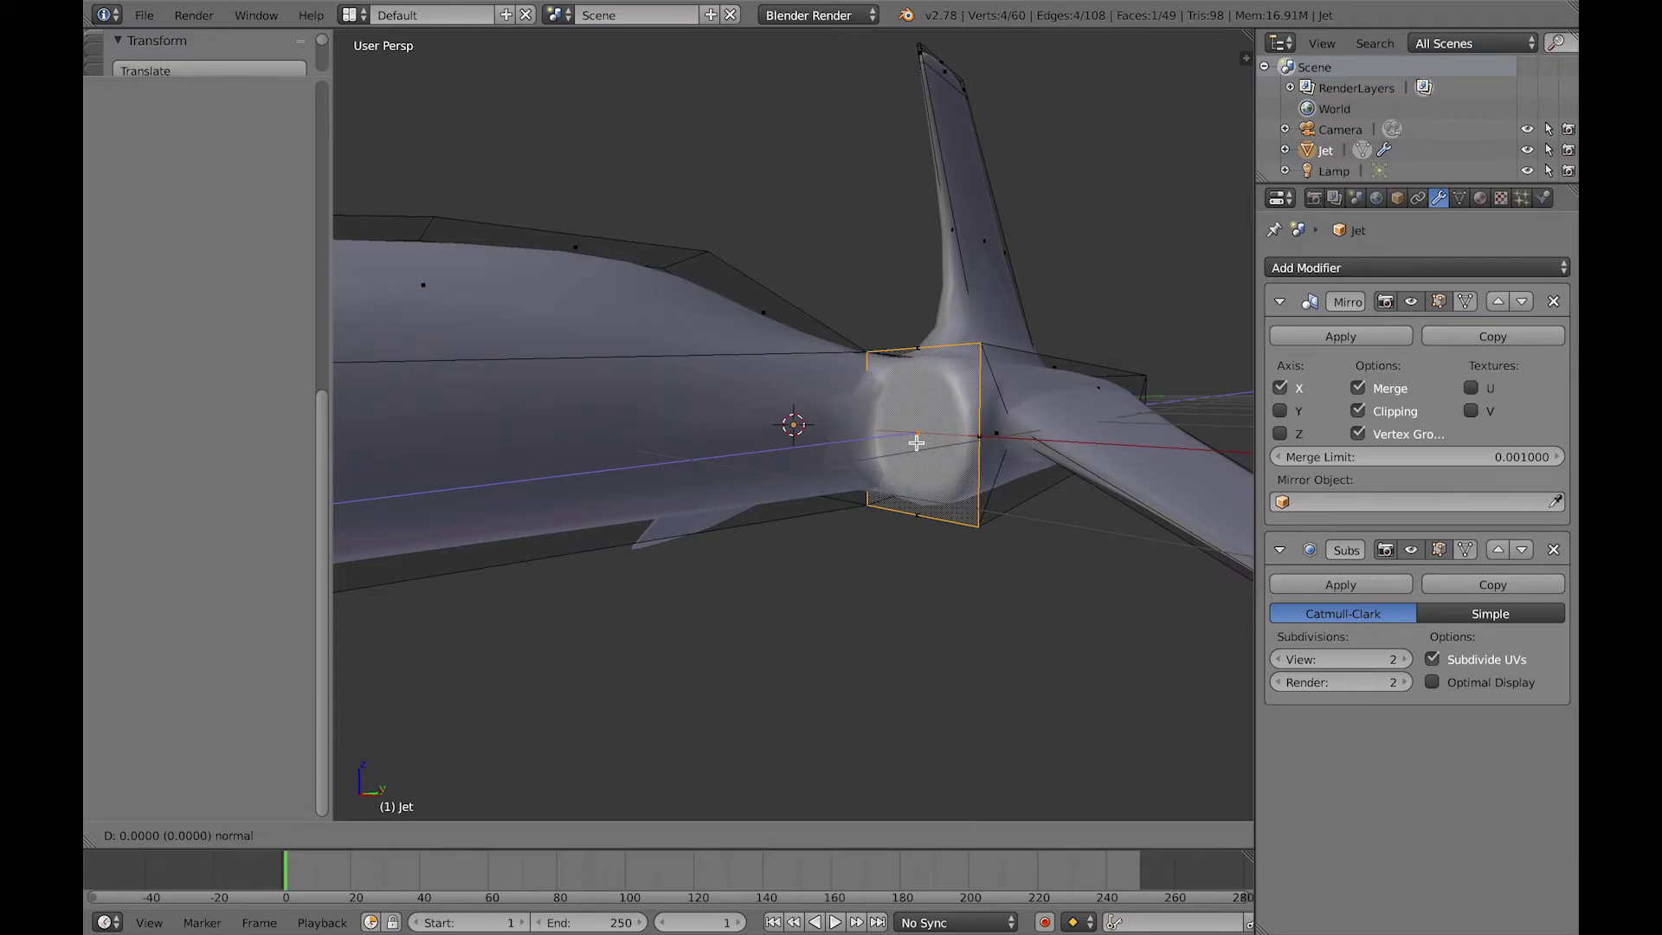
{"action": "right_click", "coordinate": [917, 443]}
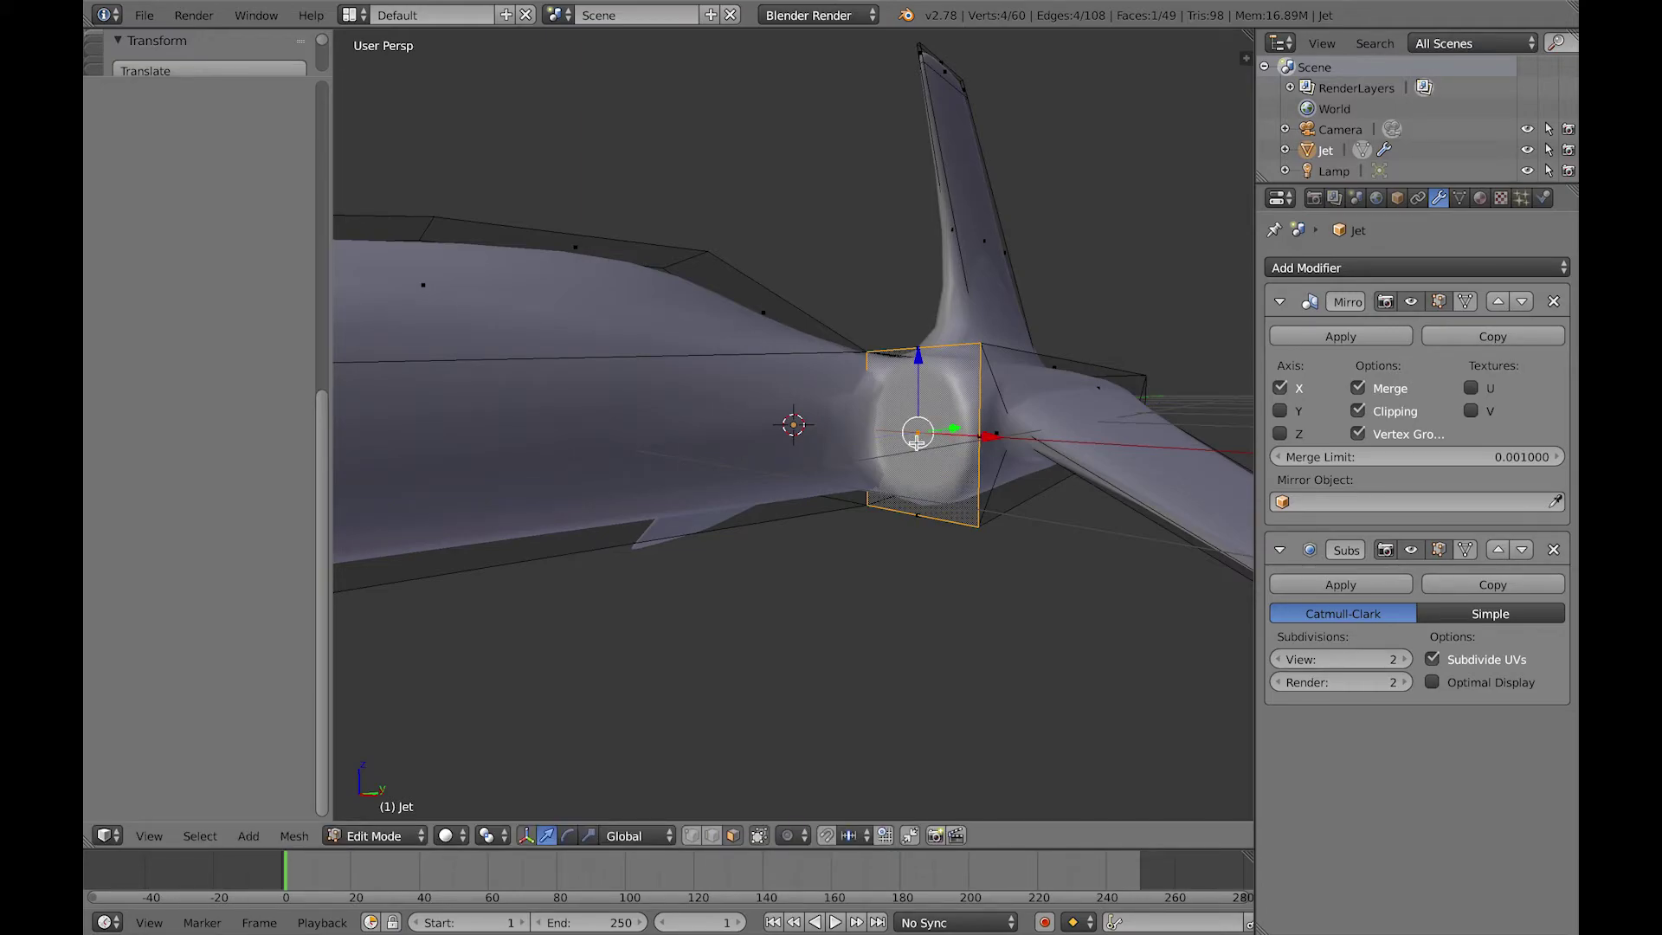
{"action": "key", "text": "e"}
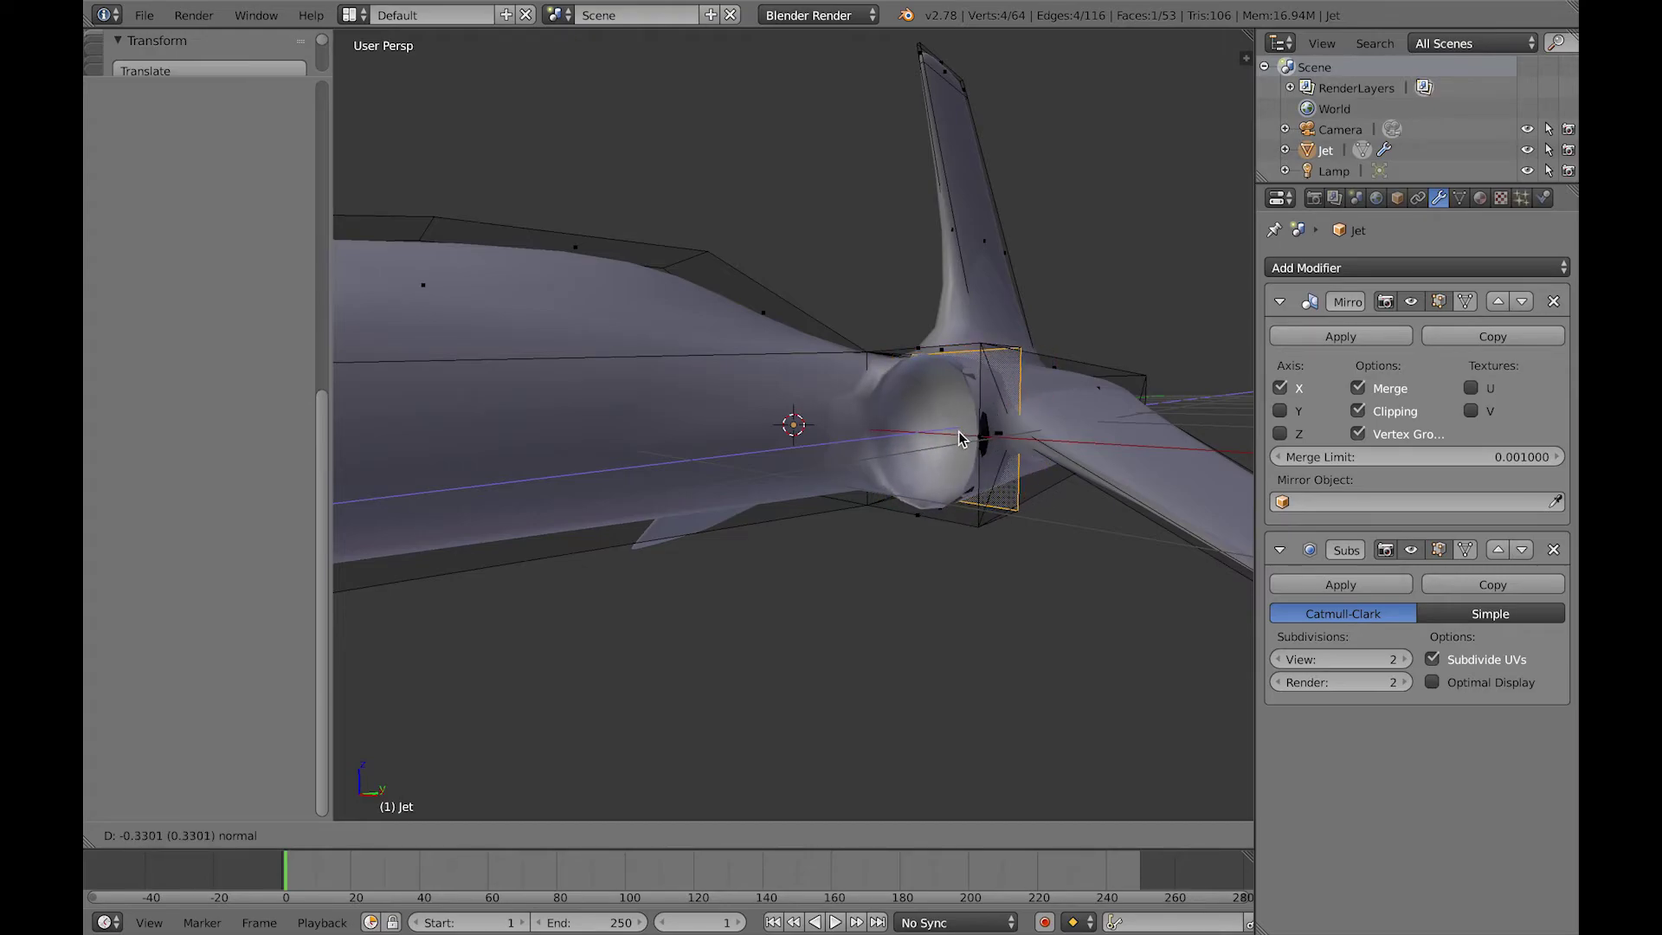
{"action": "left_click", "coordinate": [958, 431]}
{"action": "middle_click_drag", "start_coordinate": [1024, 489], "coordinate": [963, 445]}
{"action": "scroll", "coordinate": [890, 443], "scroll_direction": "up", "scroll_amount": 3}
{"action": "scroll", "coordinate": [962, 445], "scroll_direction": "down", "scroll_amount": 3}
Step: Undo the extrusions and return to Object Mode
{"action": "key", "text": "ctrl+z"}
{"action": "key", "text": "ctrl+z"}
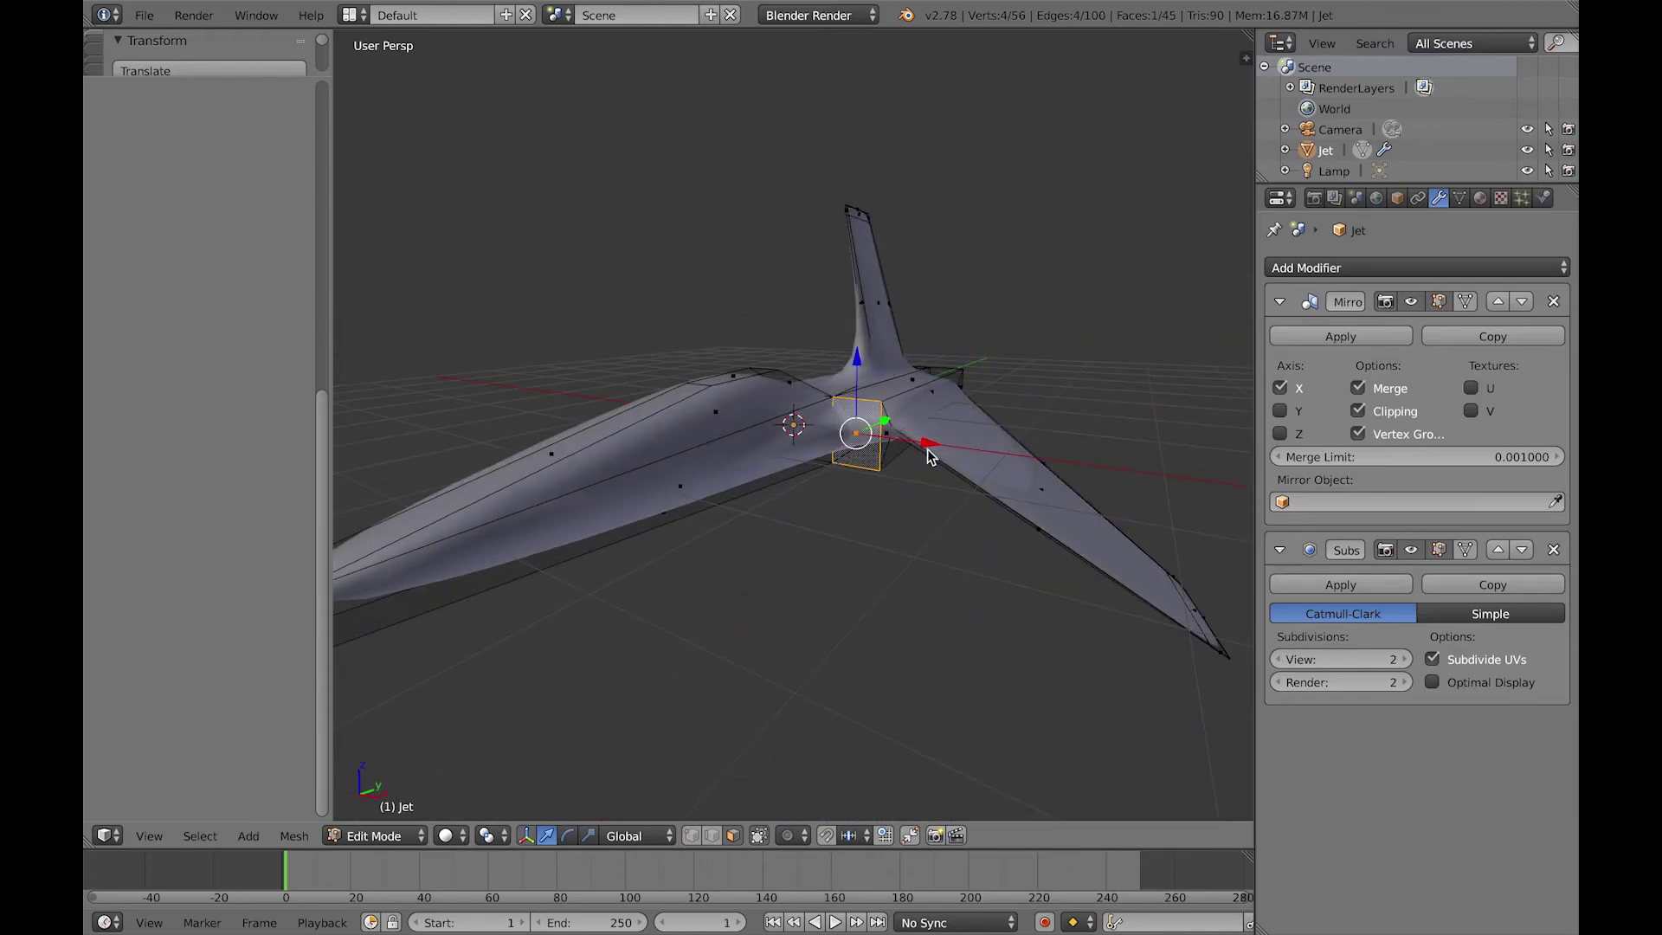
{"action": "middle_click_drag", "start_coordinate": [876, 476], "coordinate": [826, 561]}
{"action": "key", "text": "Tab"}
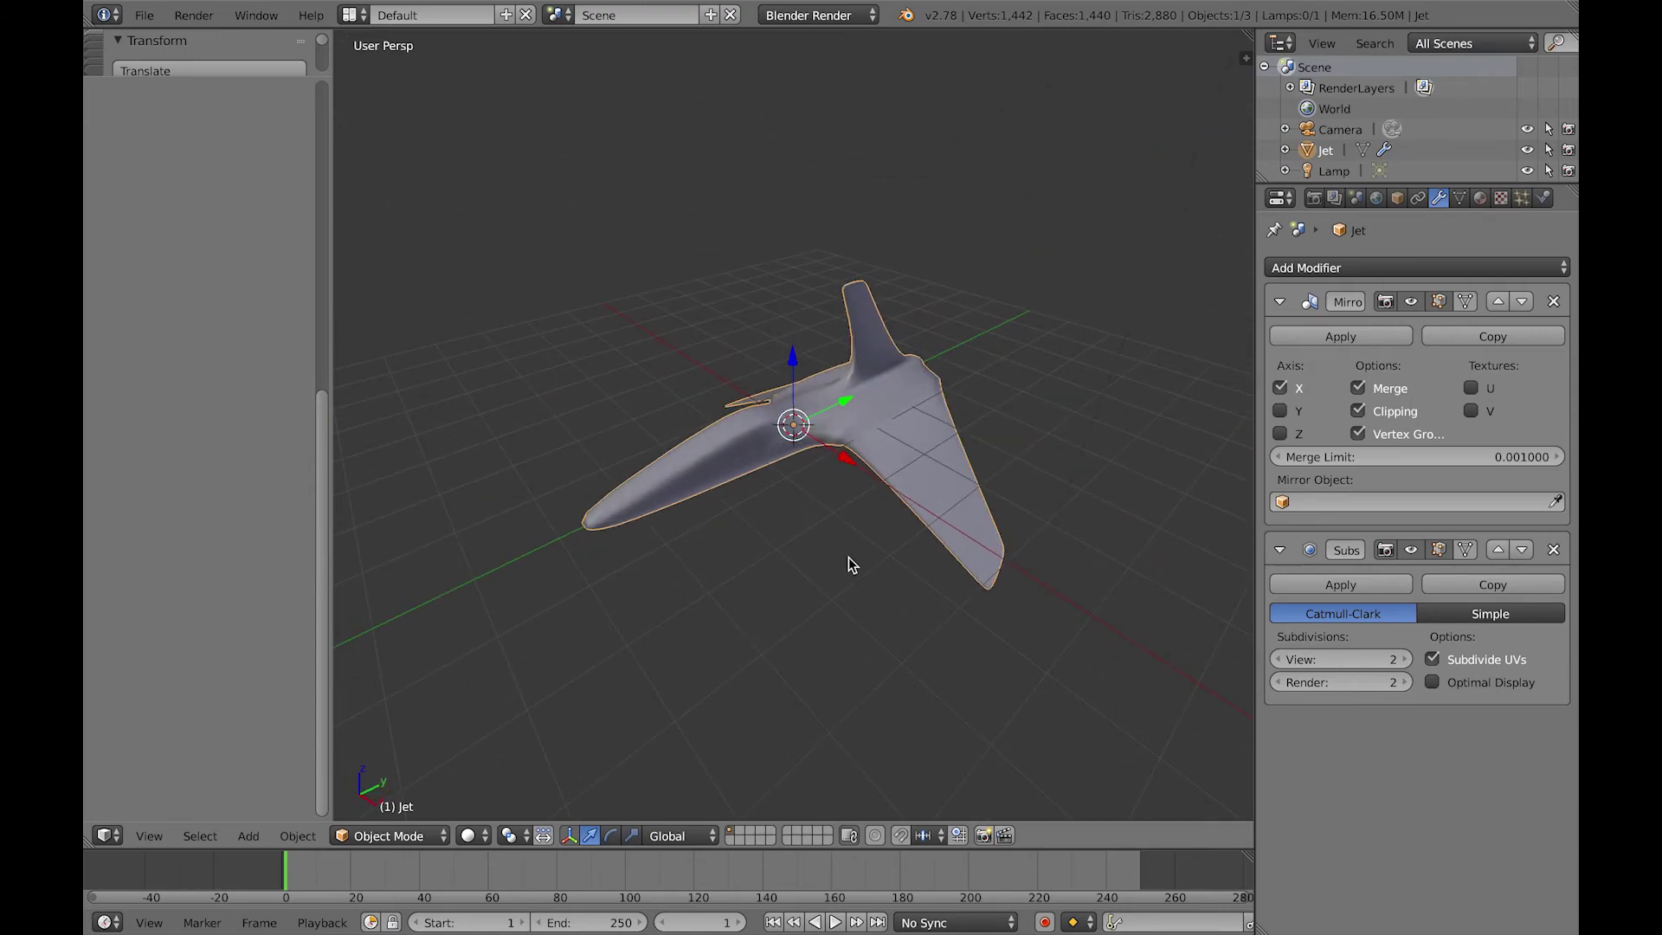
Step: Apply the Subsurf modifier and enter Edit Mode with occlude geometry enabled
{"action": "middle_click_drag", "start_coordinate": [853, 549], "coordinate": [1132, 642]}
{"action": "scroll", "coordinate": [796, 571], "scroll_direction": "up", "scroll_amount": 3}
{"action": "scroll", "coordinate": [832, 585], "scroll_direction": "up", "scroll_amount": 2}
{"action": "scroll", "coordinate": [833, 585], "scroll_direction": "down", "scroll_amount": 2}
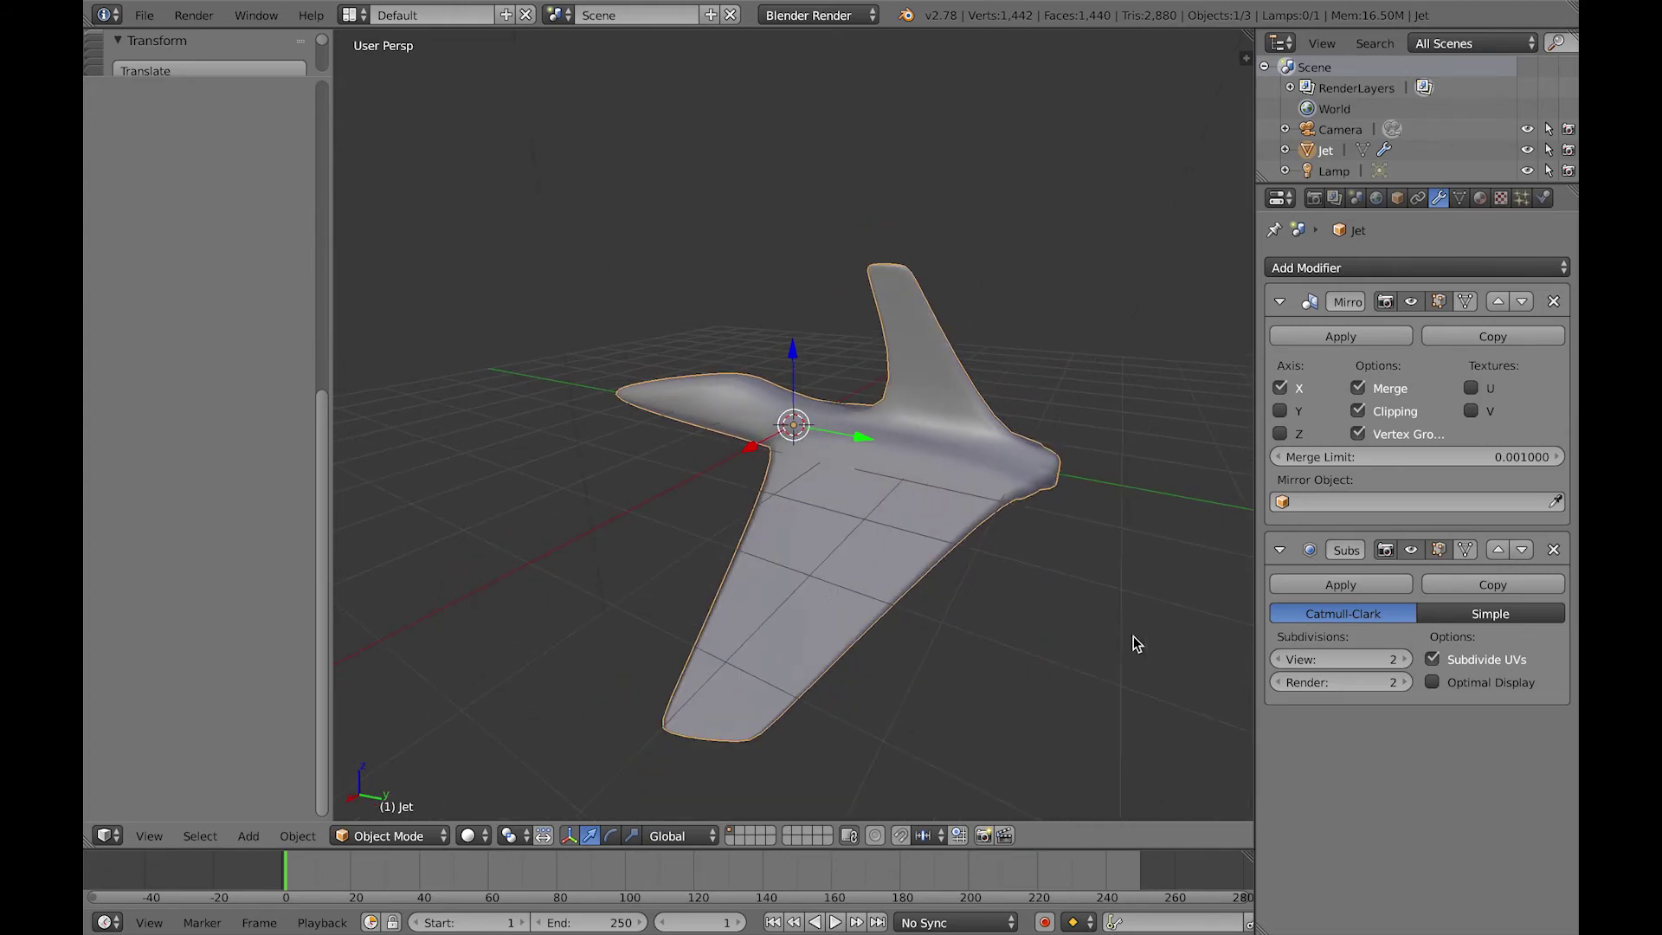
{"action": "left_click", "coordinate": [1383, 584]}
{"action": "key", "text": "Tab"}
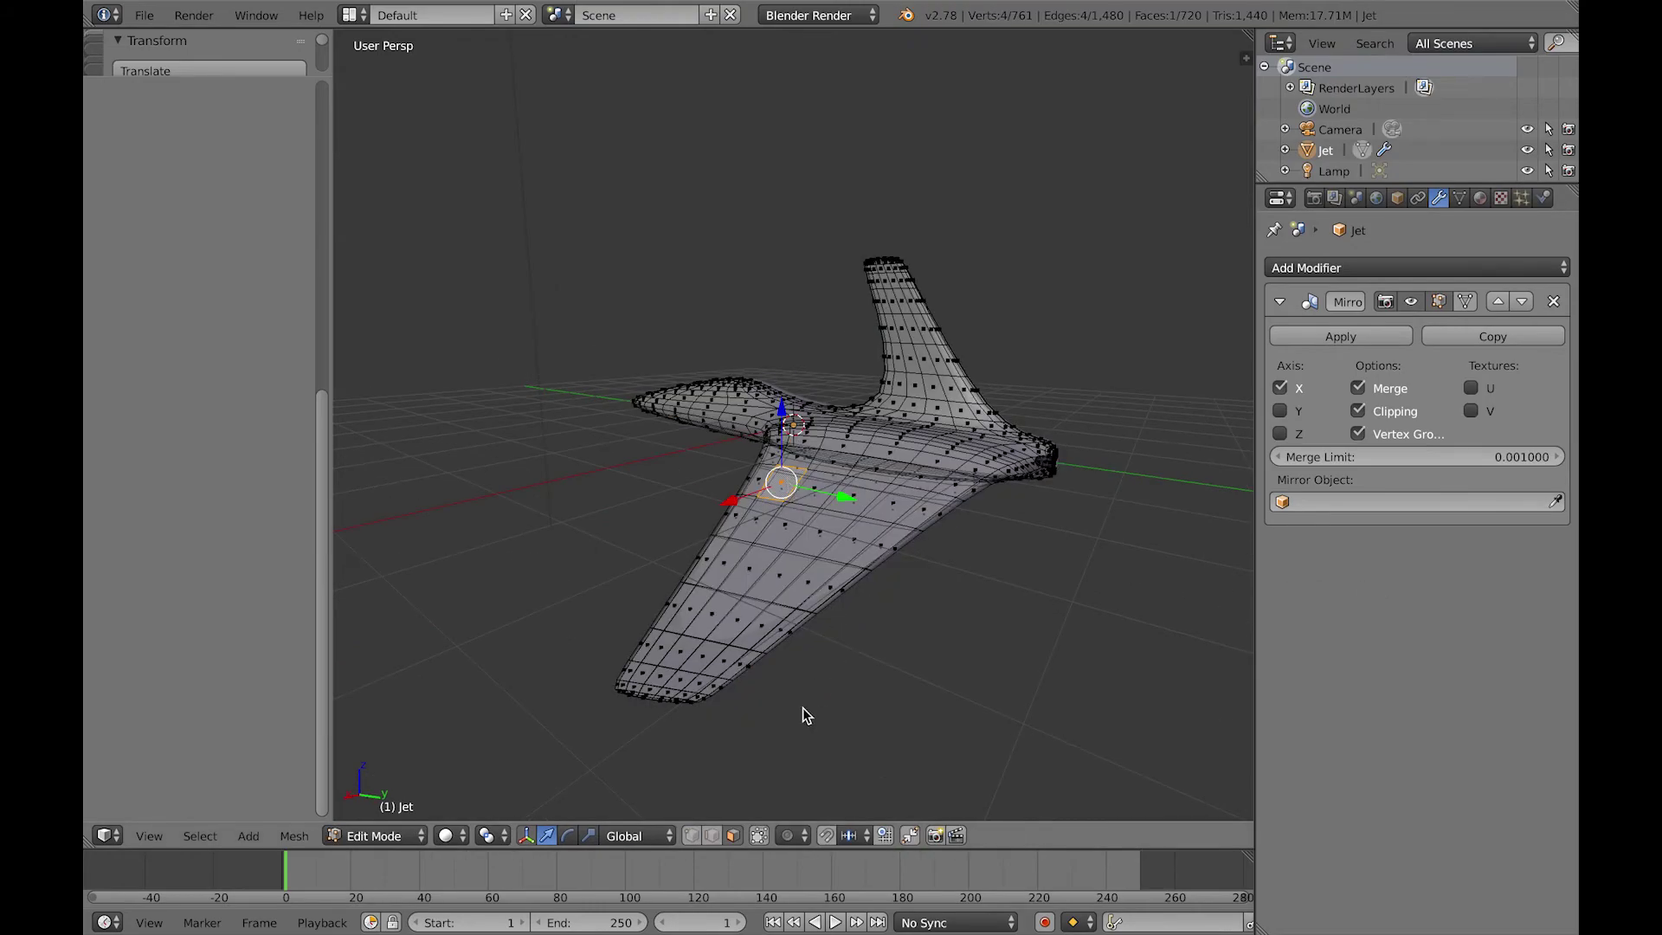
{"action": "left_click", "coordinate": [760, 838]}
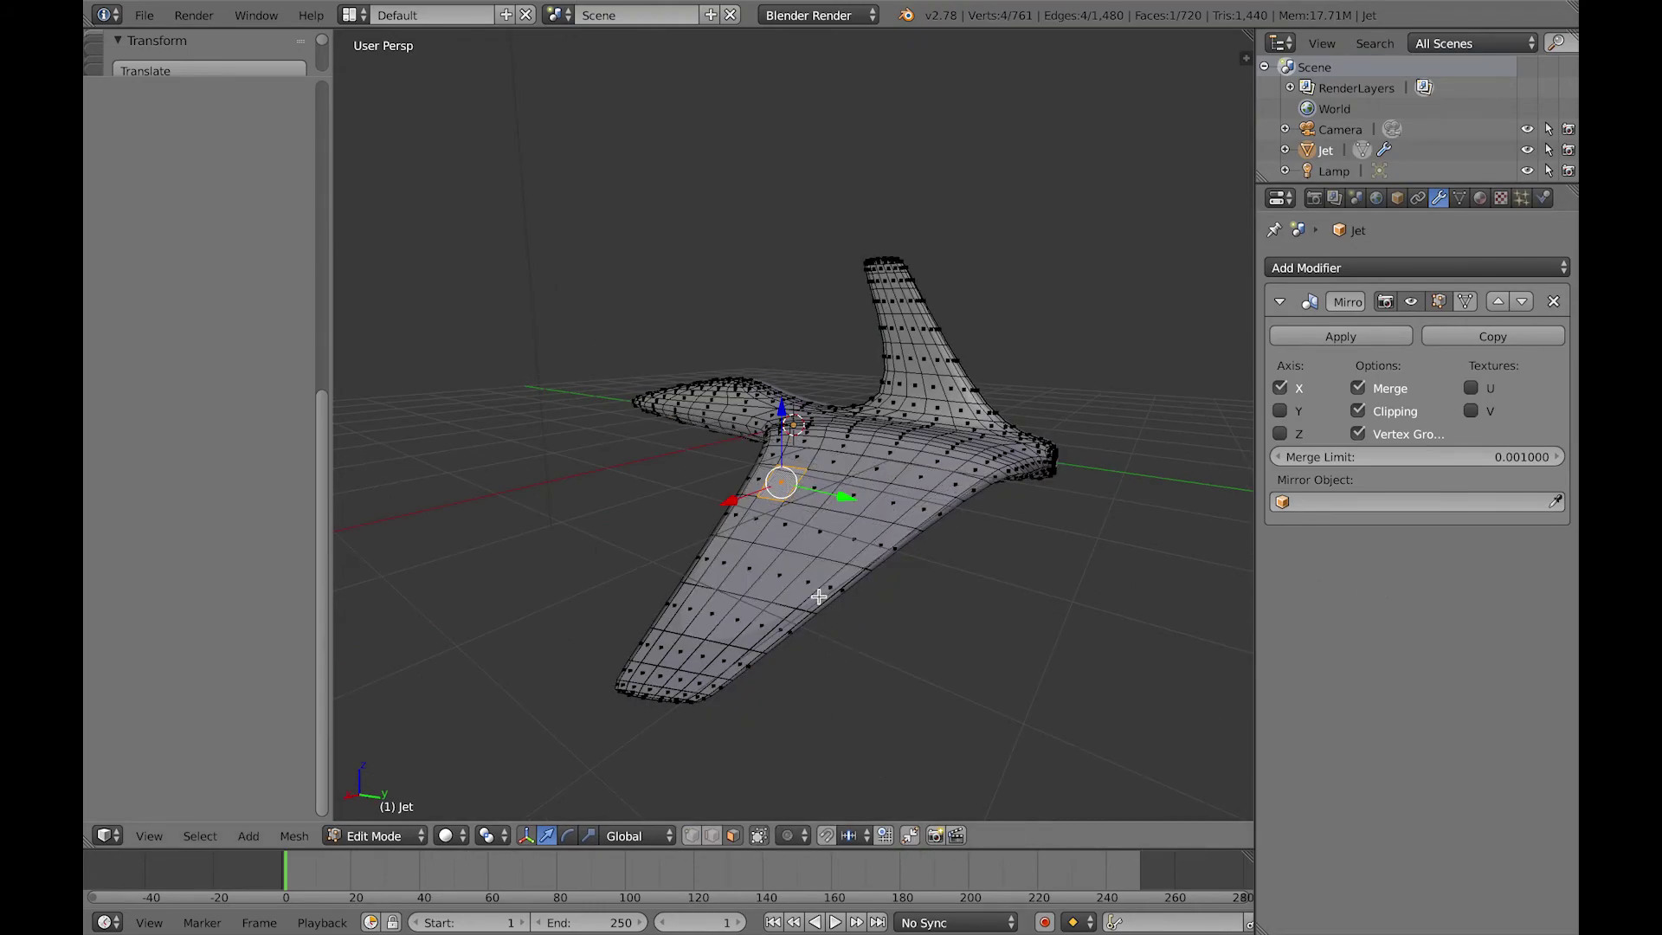
Step: Run Generate Plates (Amount 50, grooves 0.01) on a wing patch with Edge Split on
{"action": "left_click", "coordinate": [724, 665], "text": "ctrl+shift"}
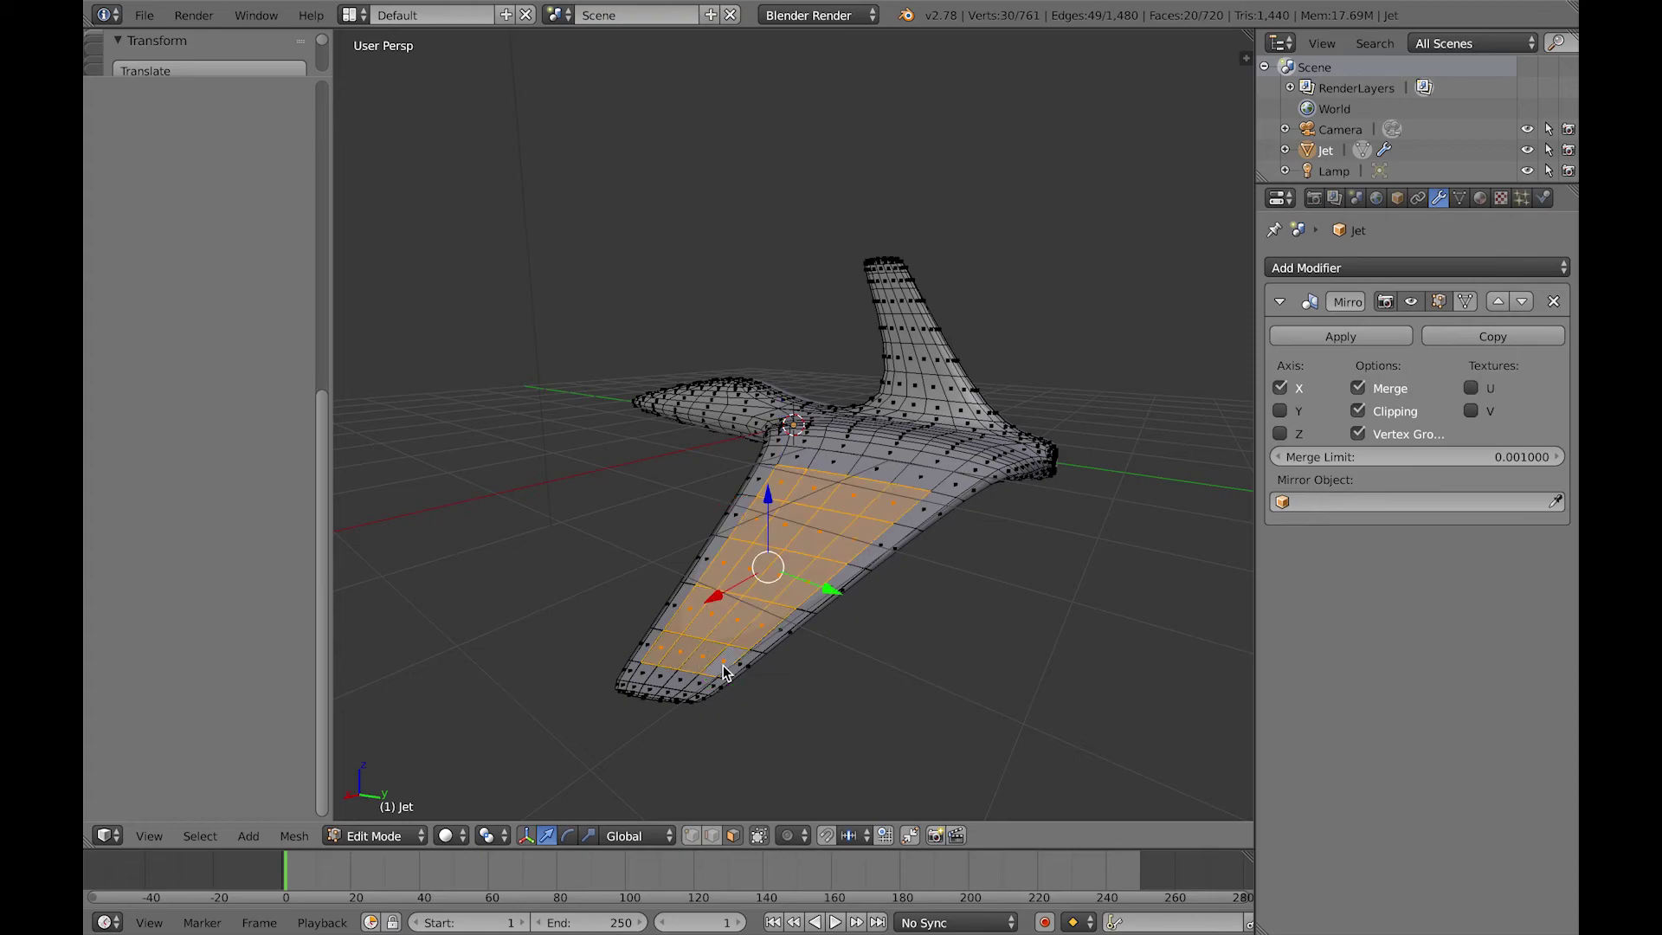
{"action": "key", "text": "space"}
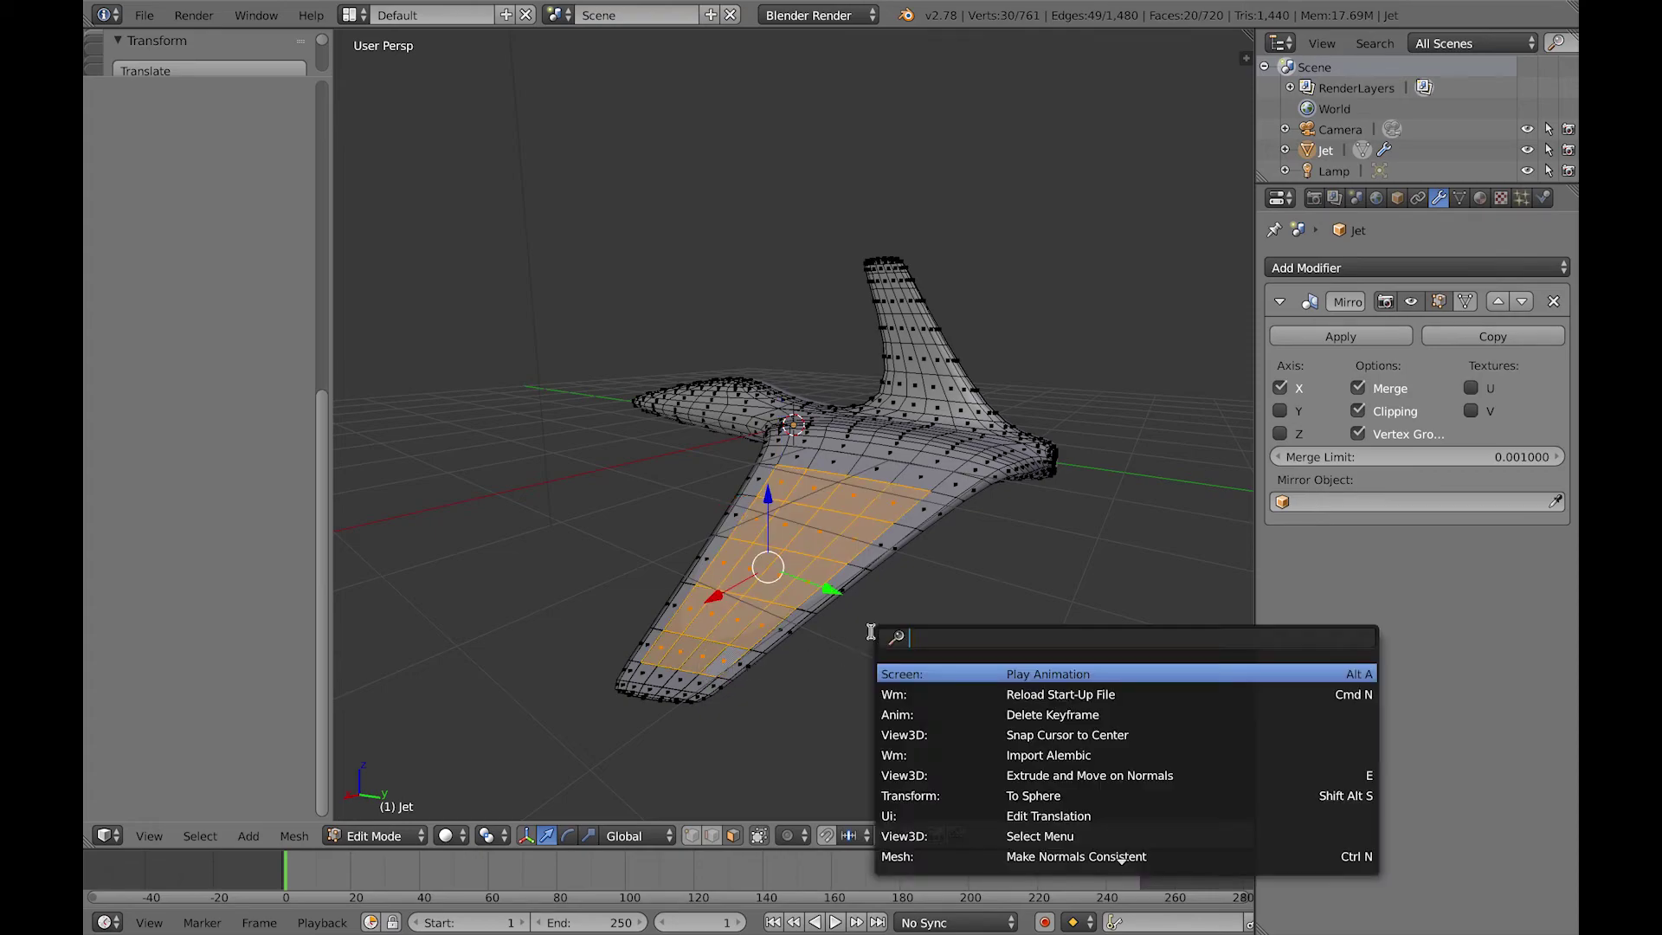
{"action": "type", "text": "plat"}
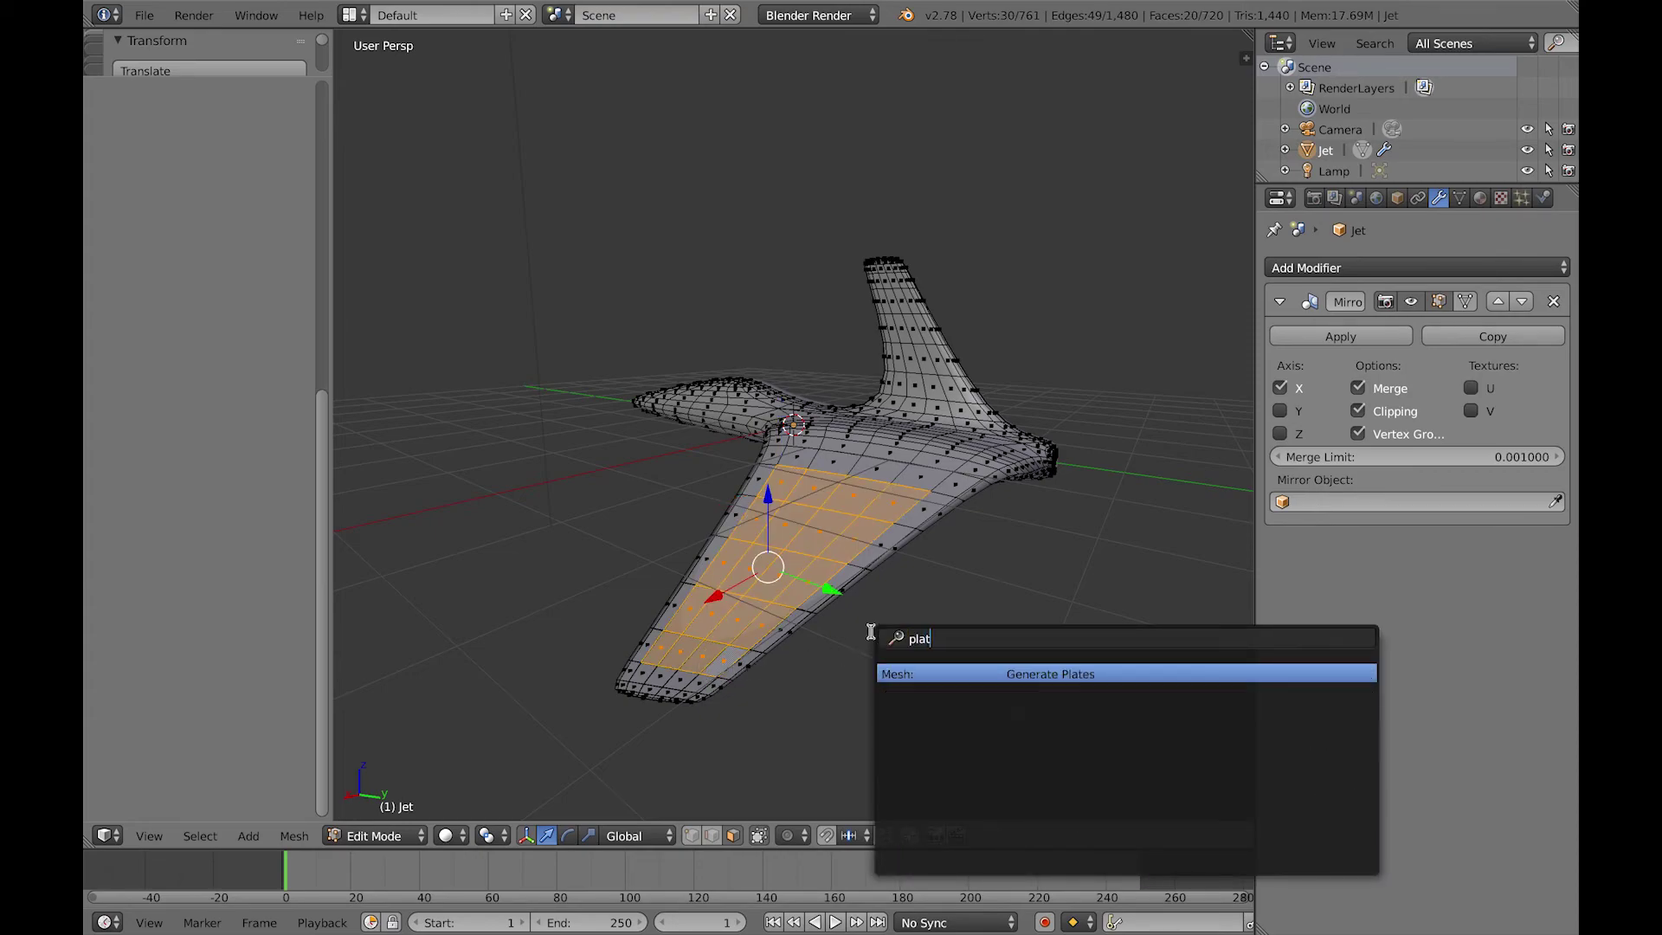
{"action": "left_click", "coordinate": [969, 674]}
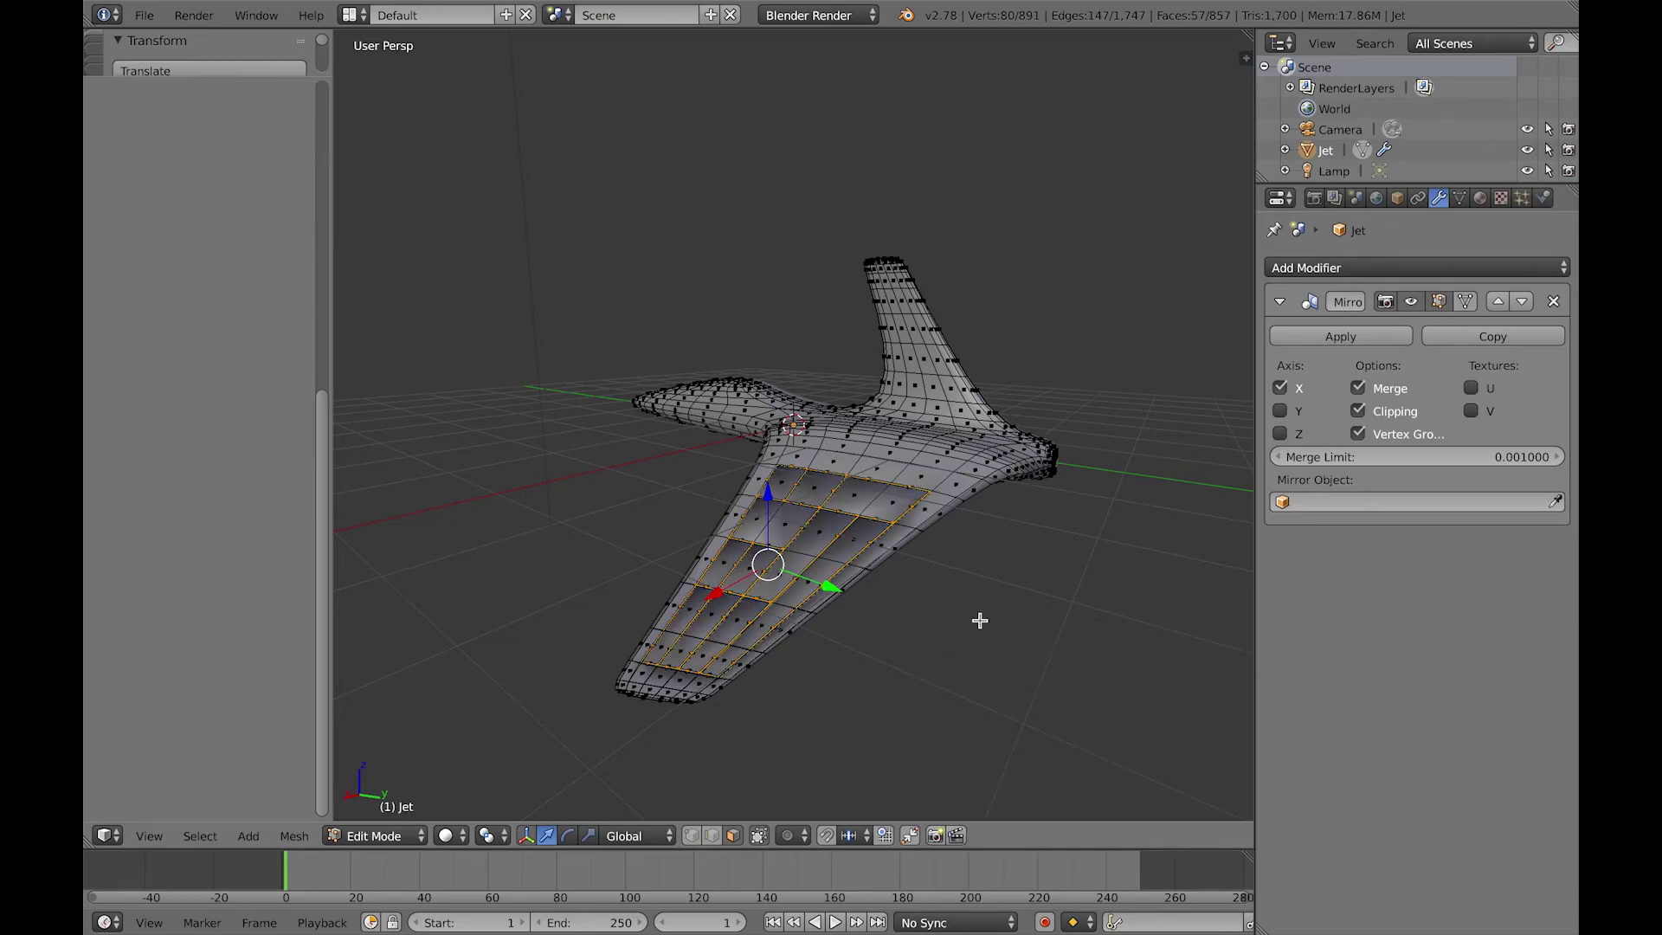
{"action": "middle_click_drag", "start_coordinate": [979, 621], "coordinate": [957, 625]}
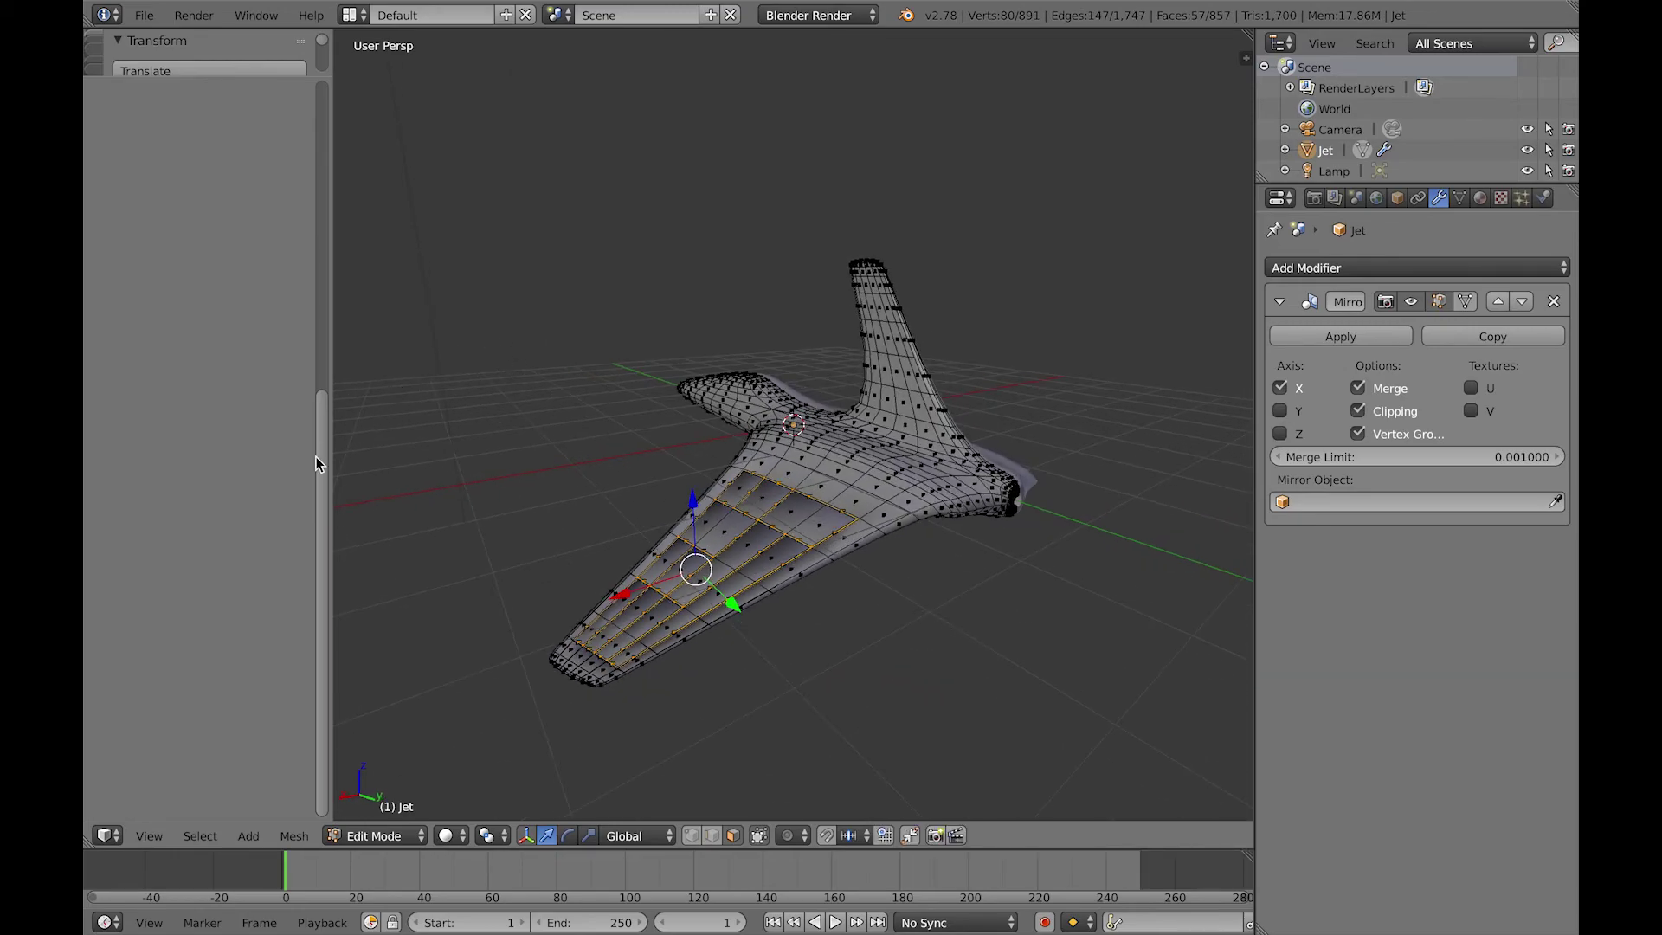
{"action": "left_click_drag", "start_coordinate": [315, 455], "coordinate": [304, 104]}
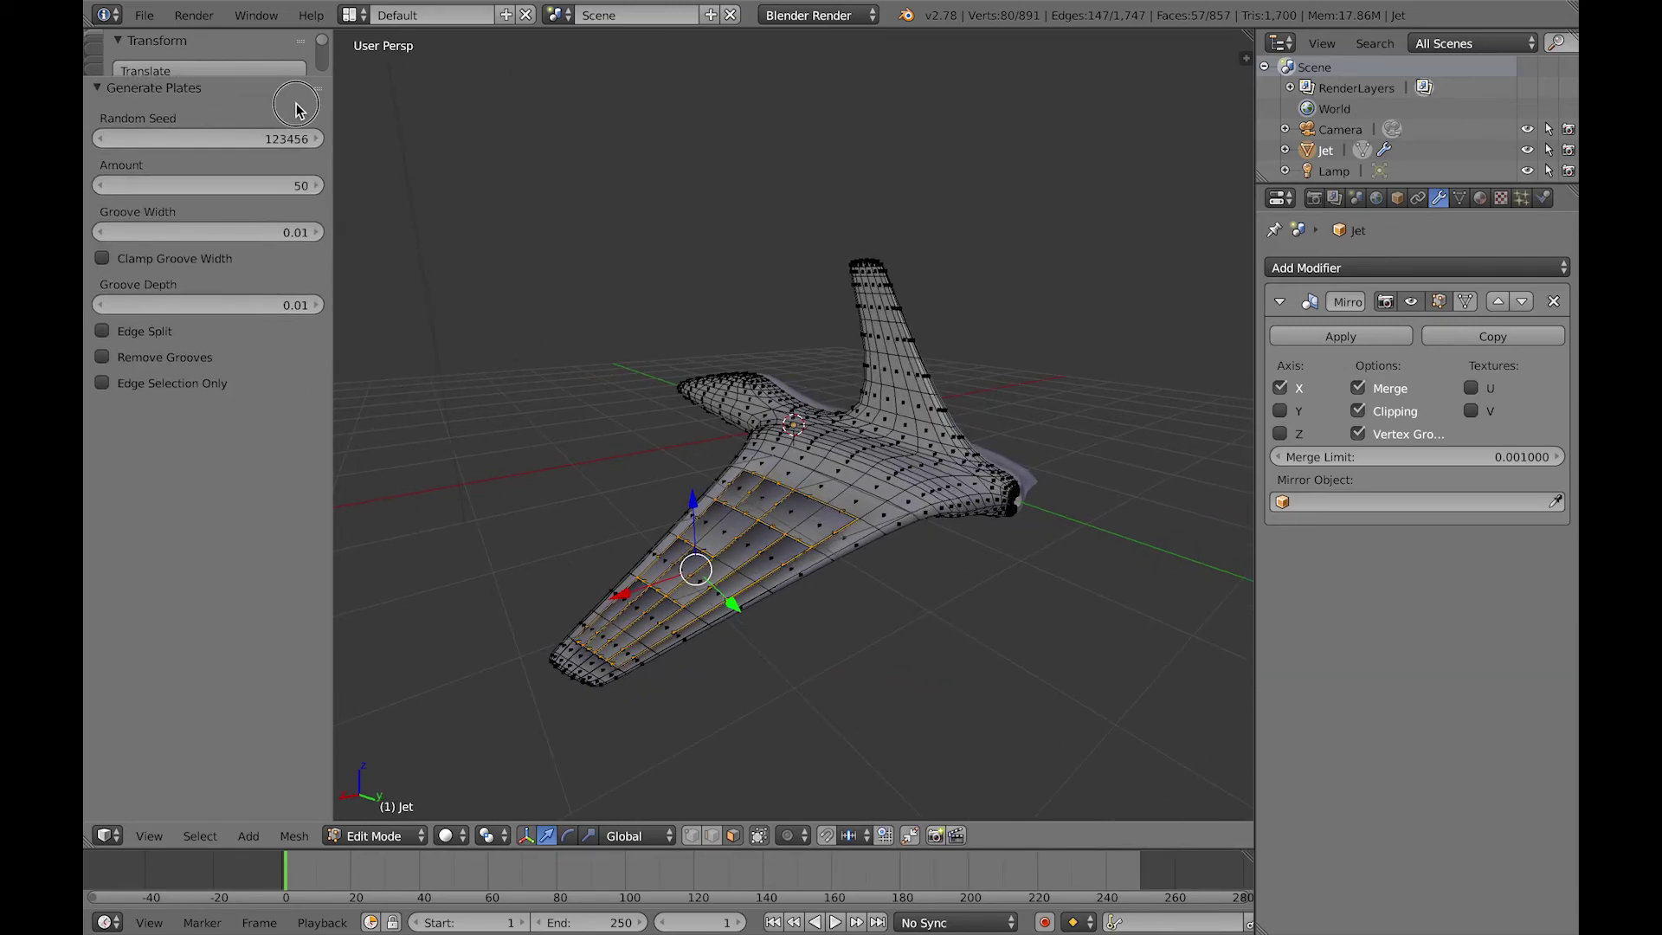
{"action": "left_click", "coordinate": [148, 337]}
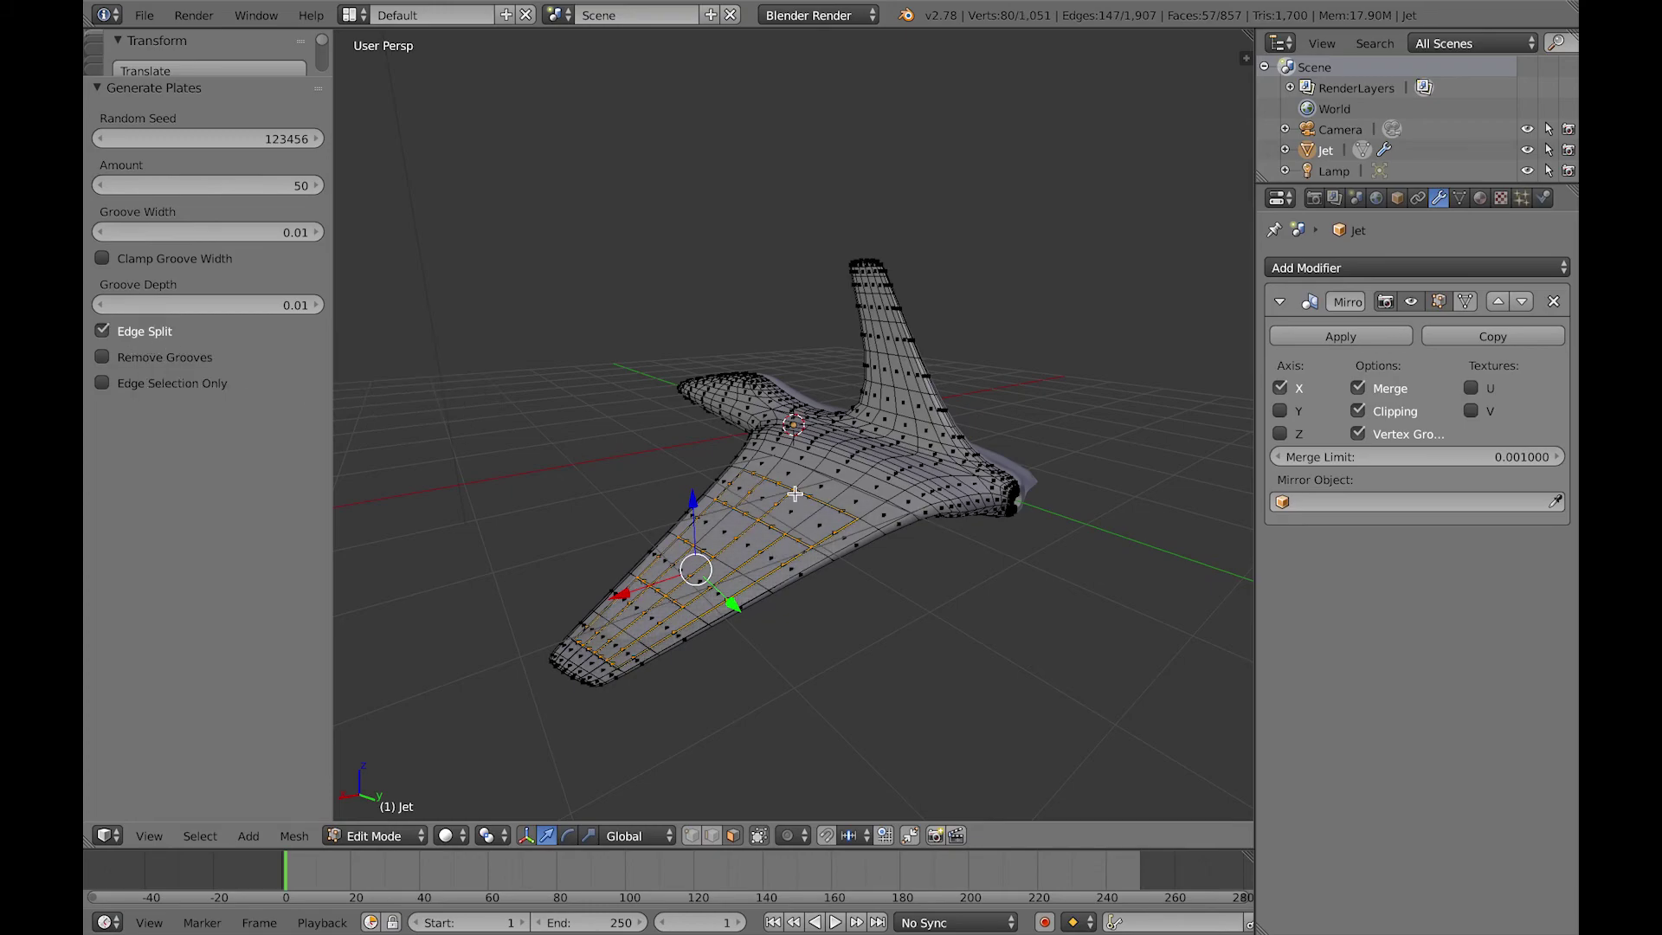
{"action": "middle_click_drag", "start_coordinate": [795, 493], "coordinate": [868, 532]}
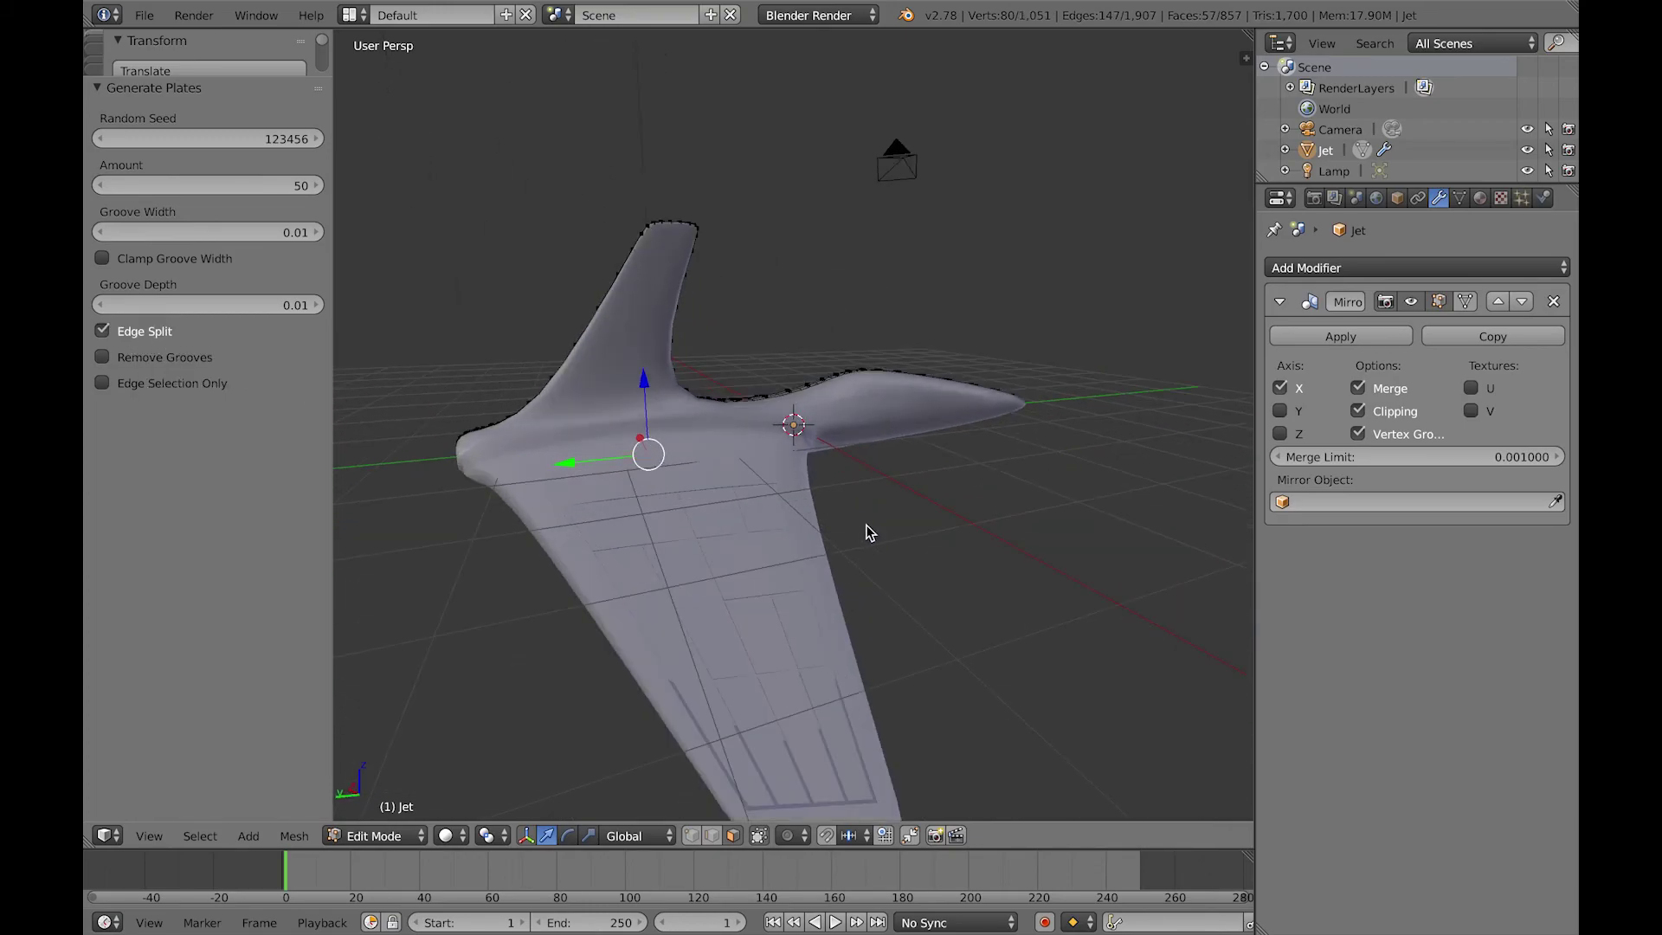
Step: Enable Only Render in the sidebar's Display panel to hide the grid and helpers
{"action": "key", "text": "n"}
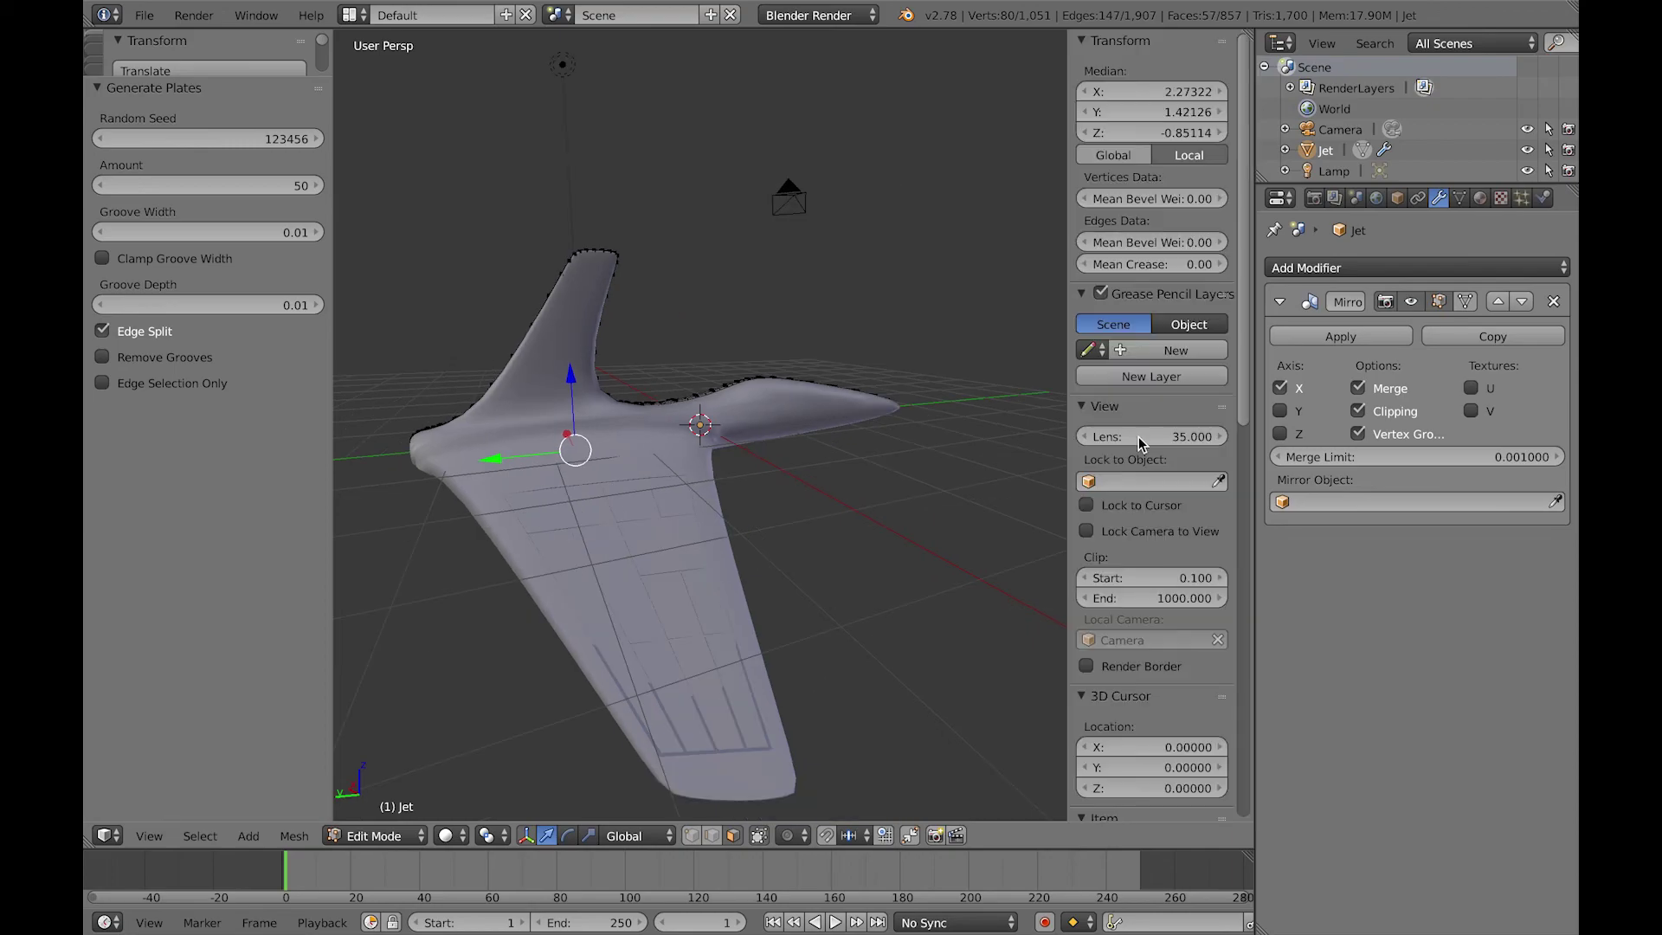
{"action": "left_click", "coordinate": [1095, 407]}
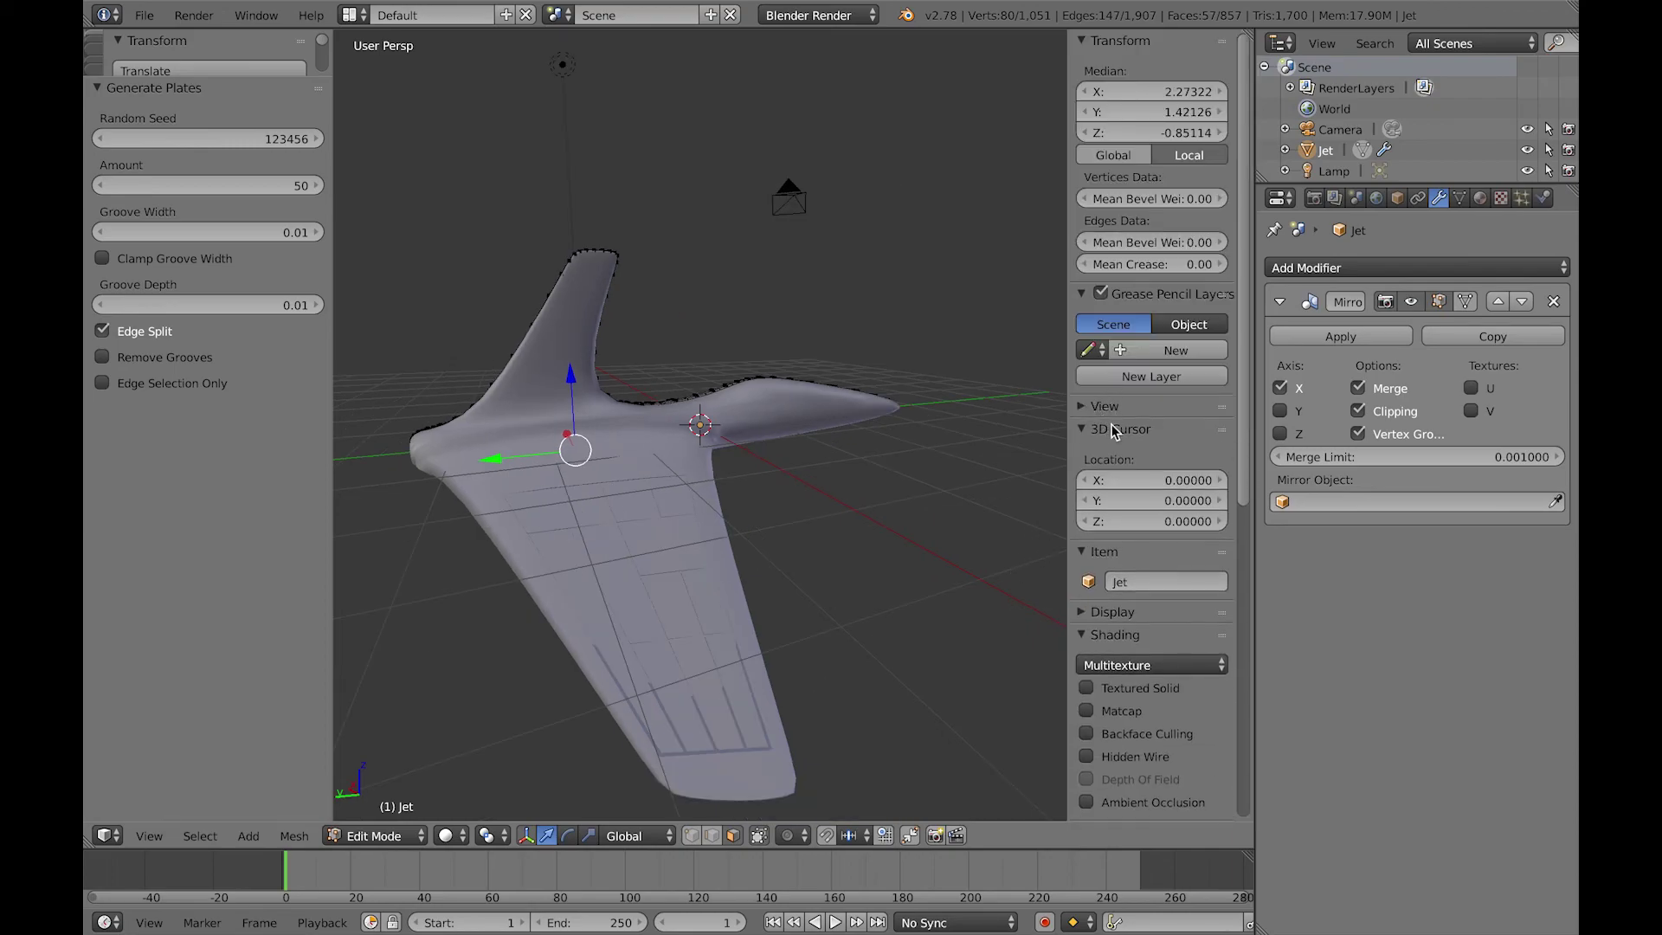
{"action": "left_click", "coordinate": [1112, 427]}
{"action": "left_click", "coordinate": [1099, 511]}
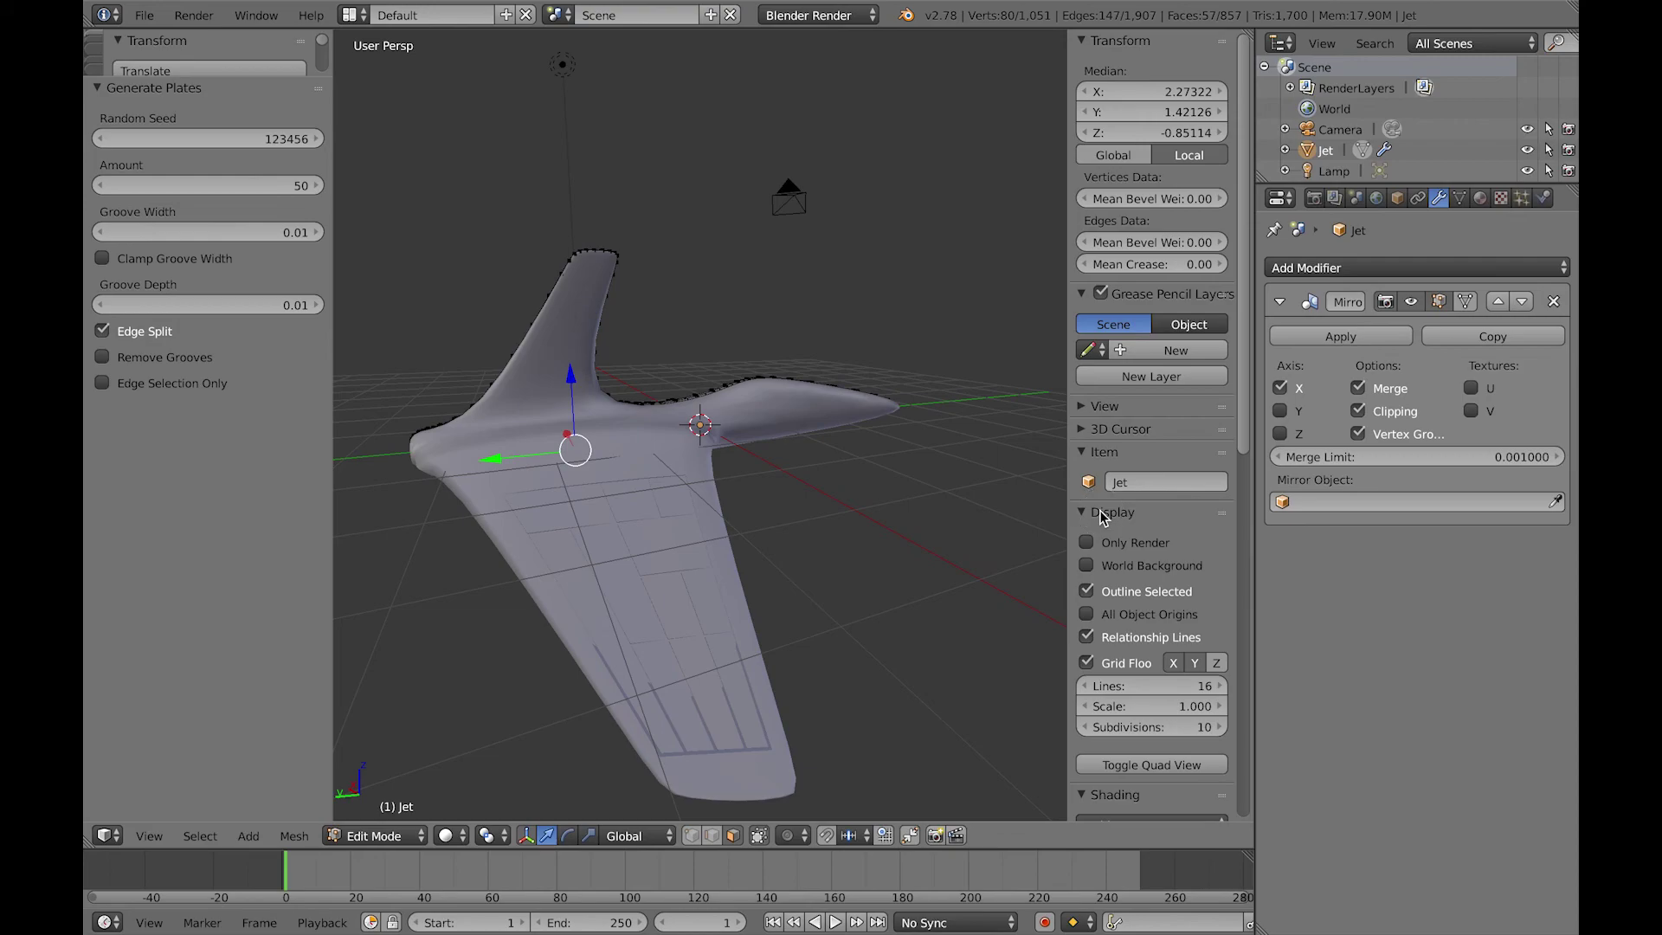
{"action": "left_click", "coordinate": [1138, 540]}
{"action": "middle_click_drag", "start_coordinate": [894, 496], "coordinate": [776, 494]}
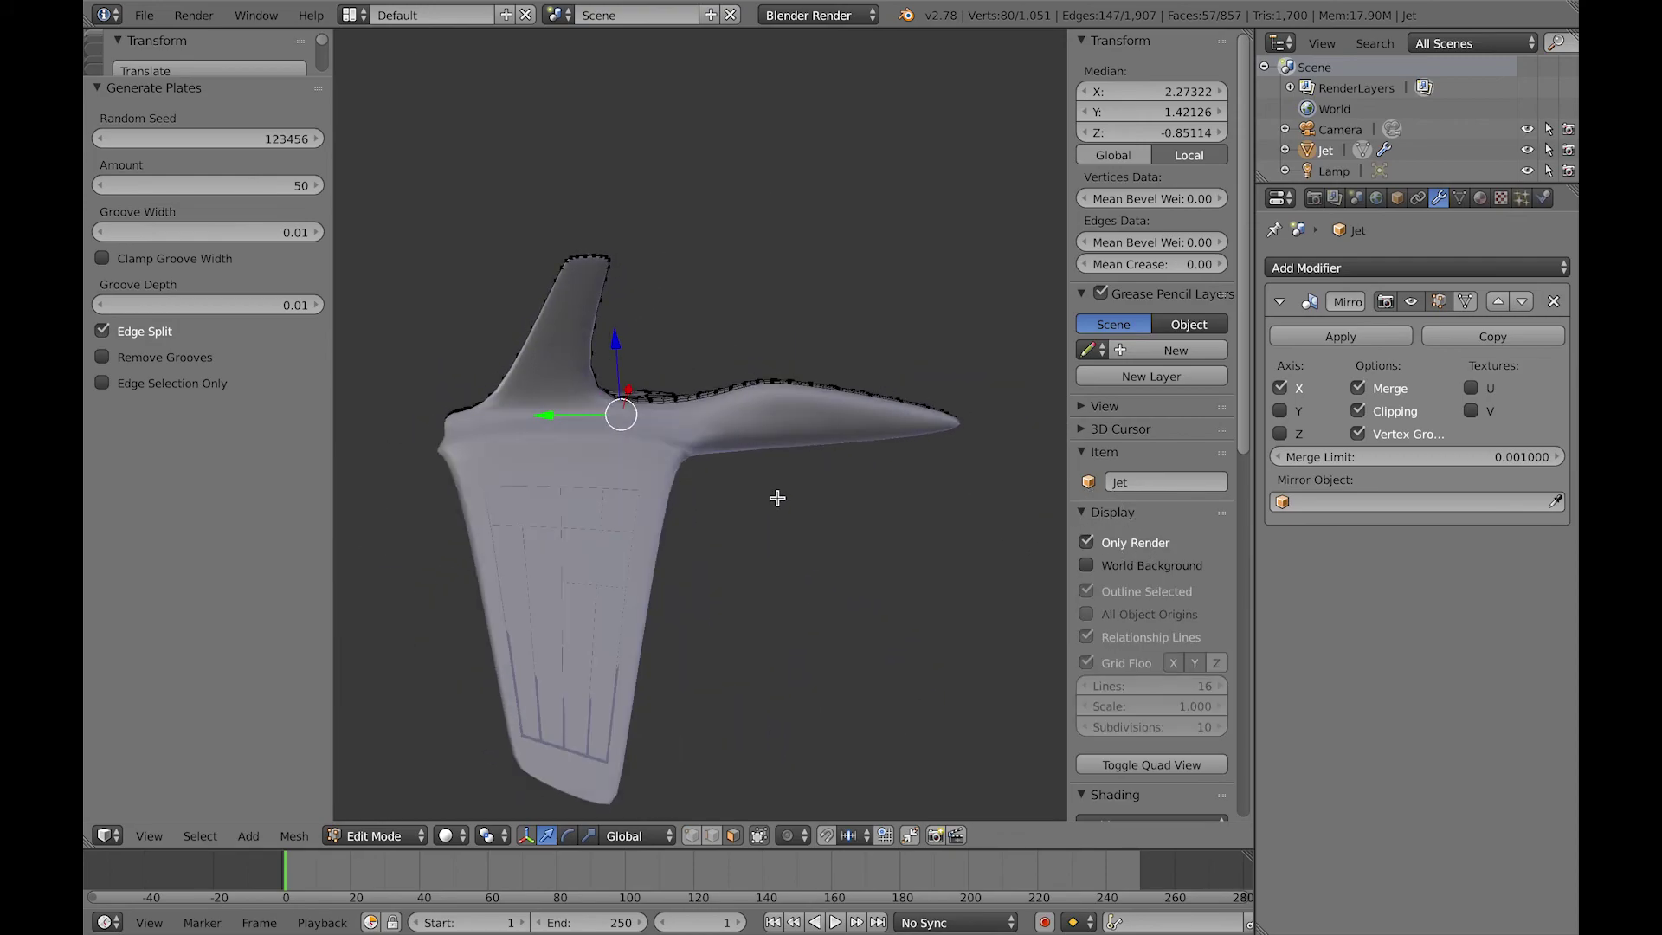
Step: Switch the render engine to Cycles Render and view the jet in Rendered viewport shading
{"action": "left_click", "coordinate": [818, 15]}
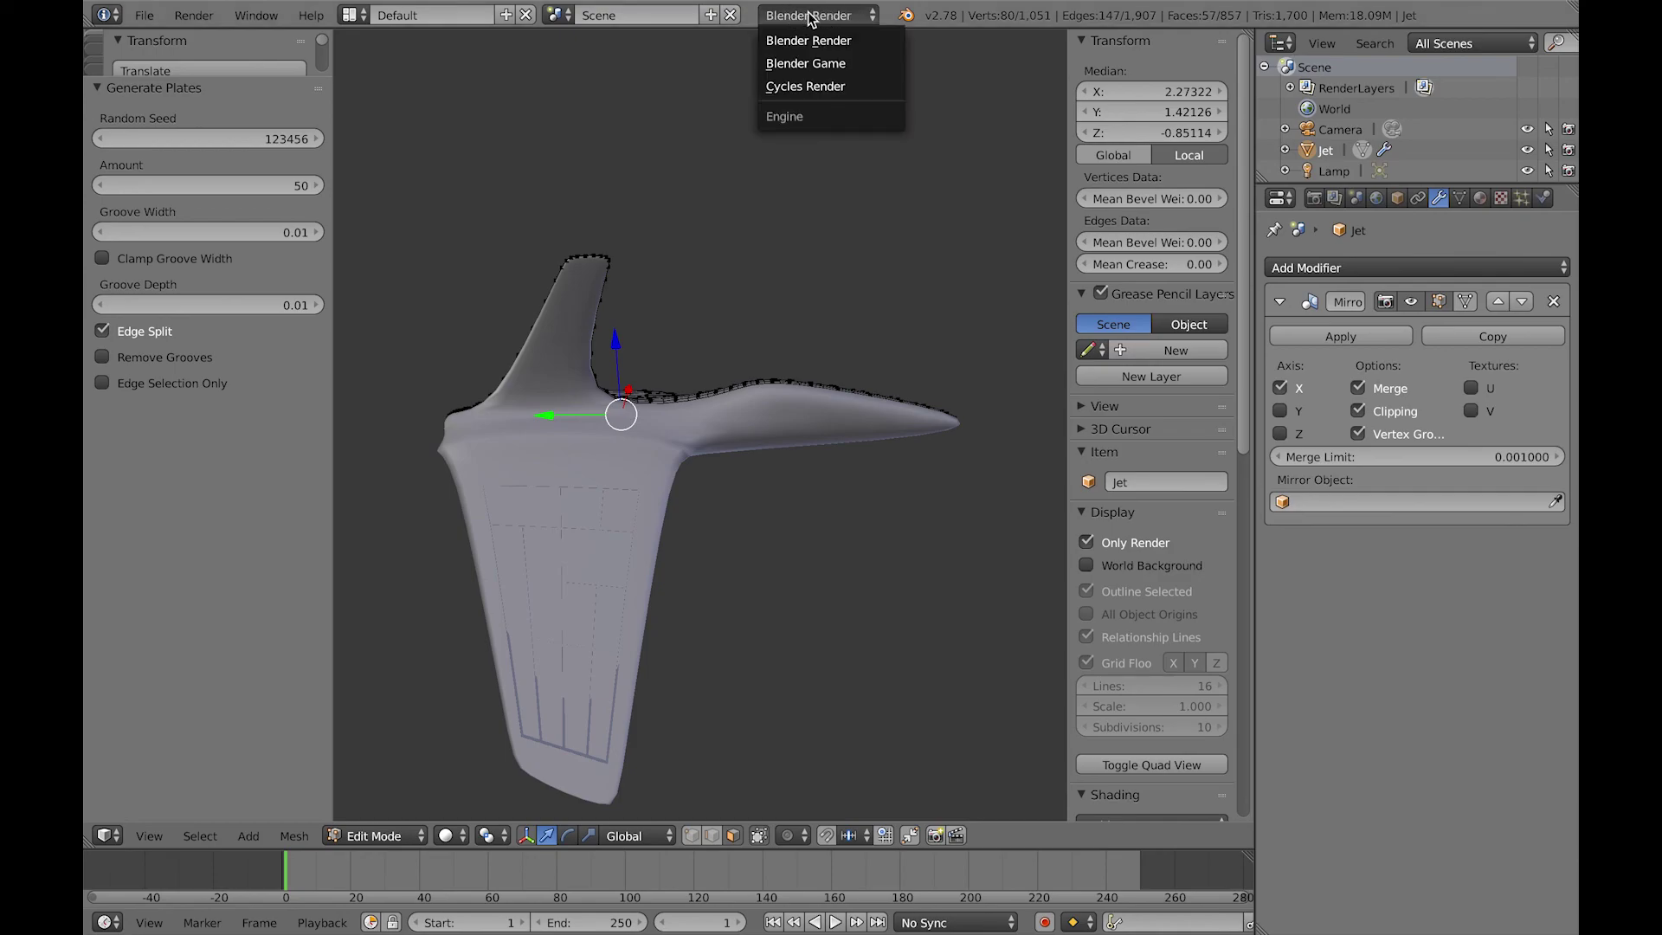
{"action": "left_click", "coordinate": [805, 86]}
{"action": "left_click", "coordinate": [446, 835]}
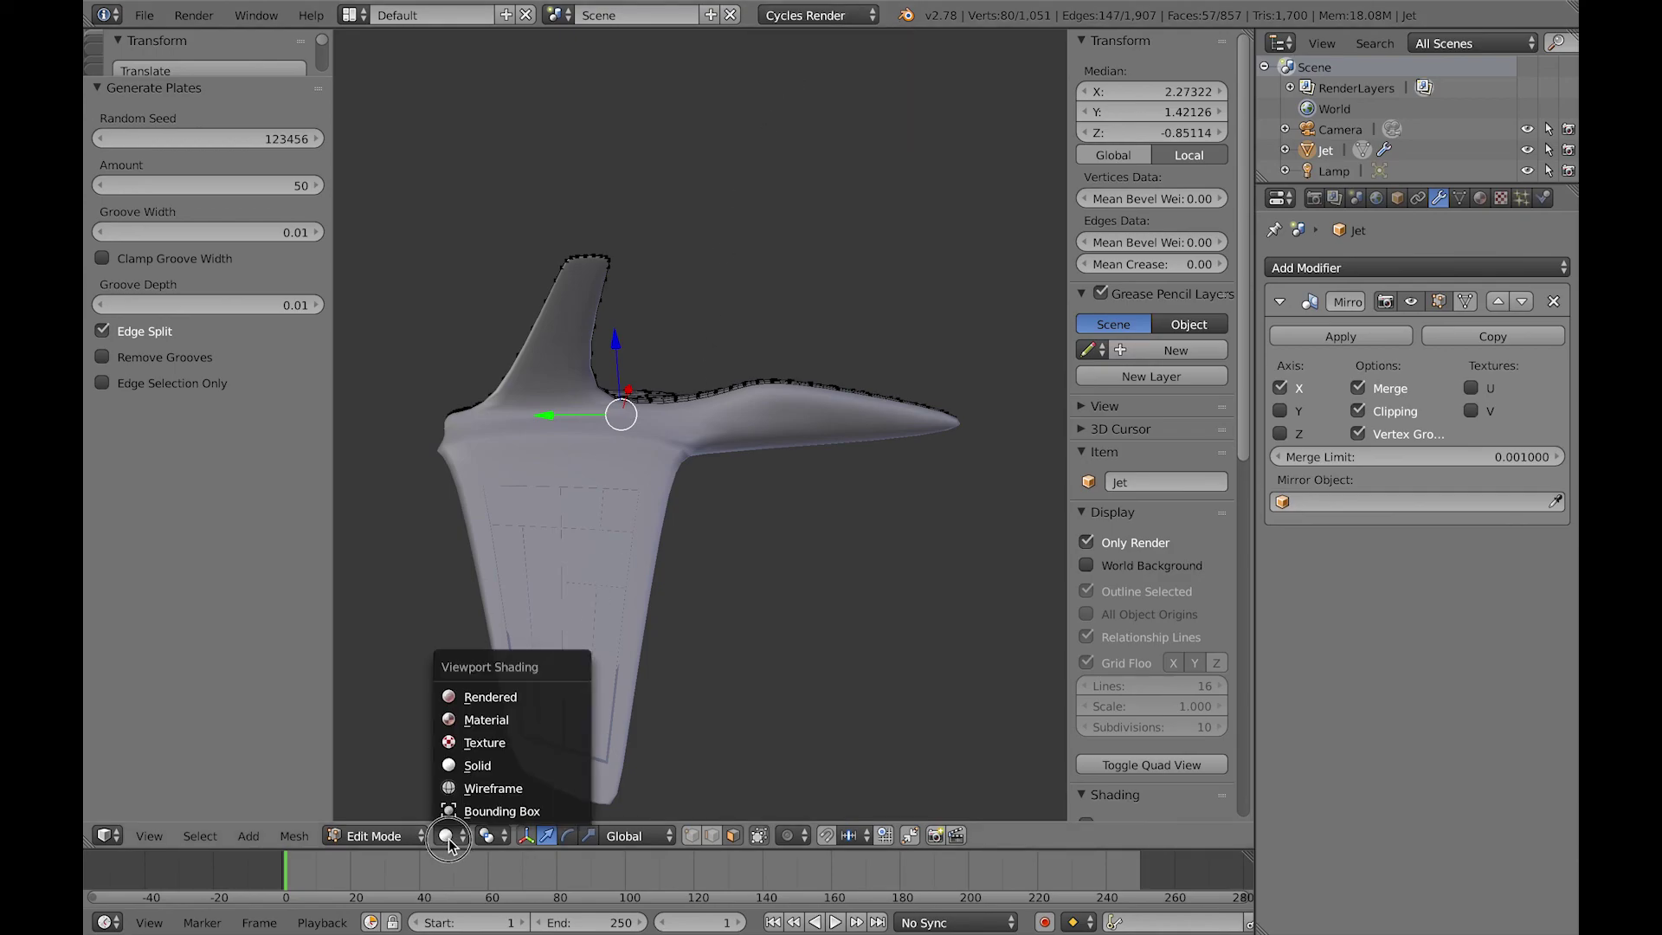
{"action": "left_click", "coordinate": [528, 695]}
{"action": "mouse_move", "coordinate": [663, 504]}
{"action": "middle_mouse_down"}
{"action": "mouse_move", "coordinate": [719, 505]}
{"action": "mouse_move", "coordinate": [771, 534]}
{"action": "mouse_move", "coordinate": [815, 504]}
{"action": "mouse_move", "coordinate": [729, 505]}
{"action": "mouse_move", "coordinate": [755, 506]}
{"action": "middle_mouse_up"}
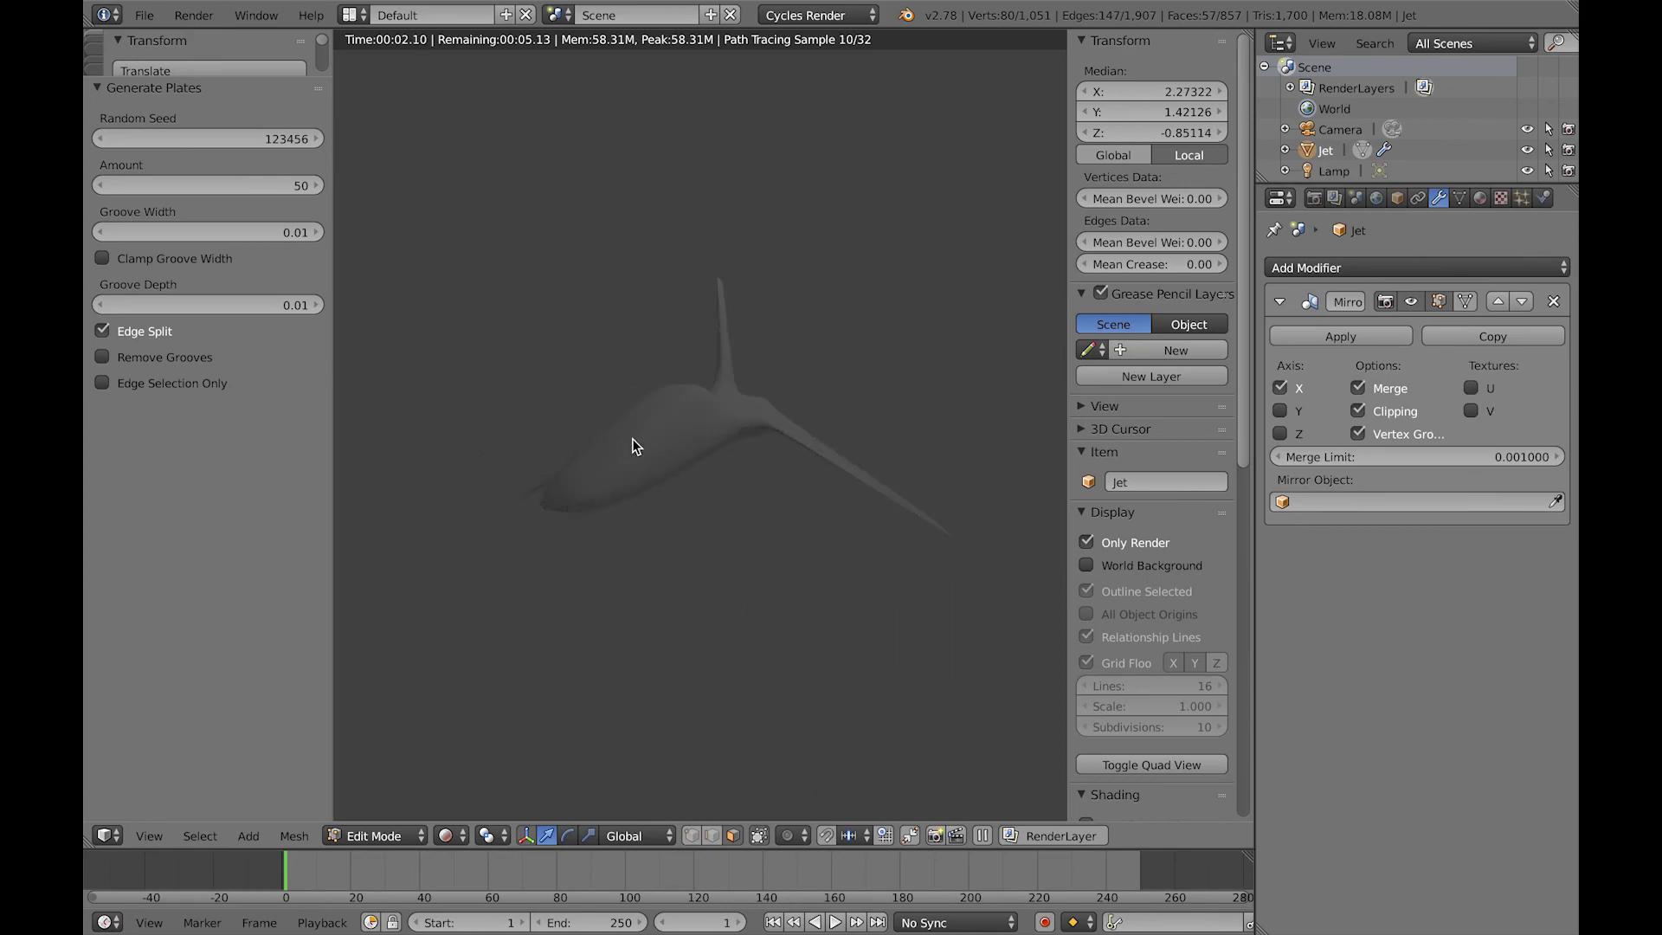